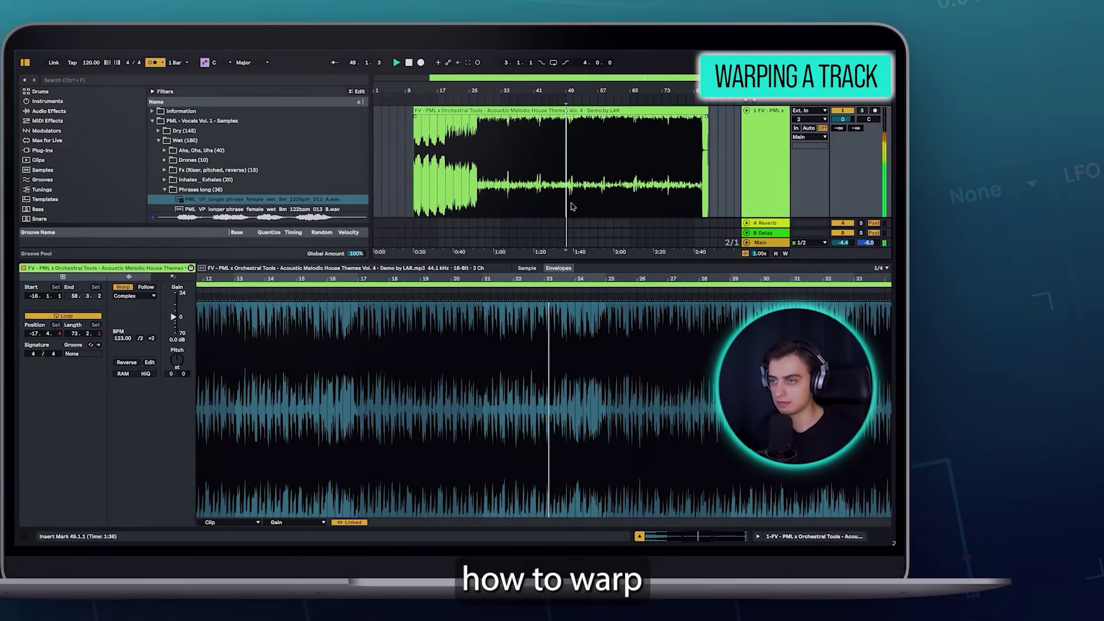
left_click_drag(591, 282, 567, 283)
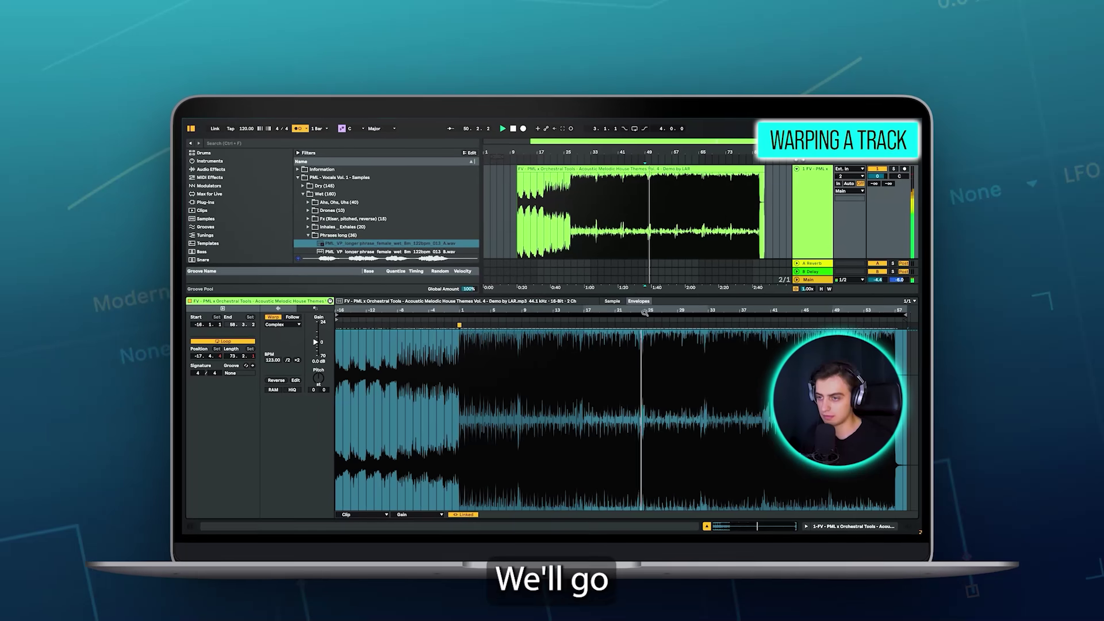
left_click(645, 315)
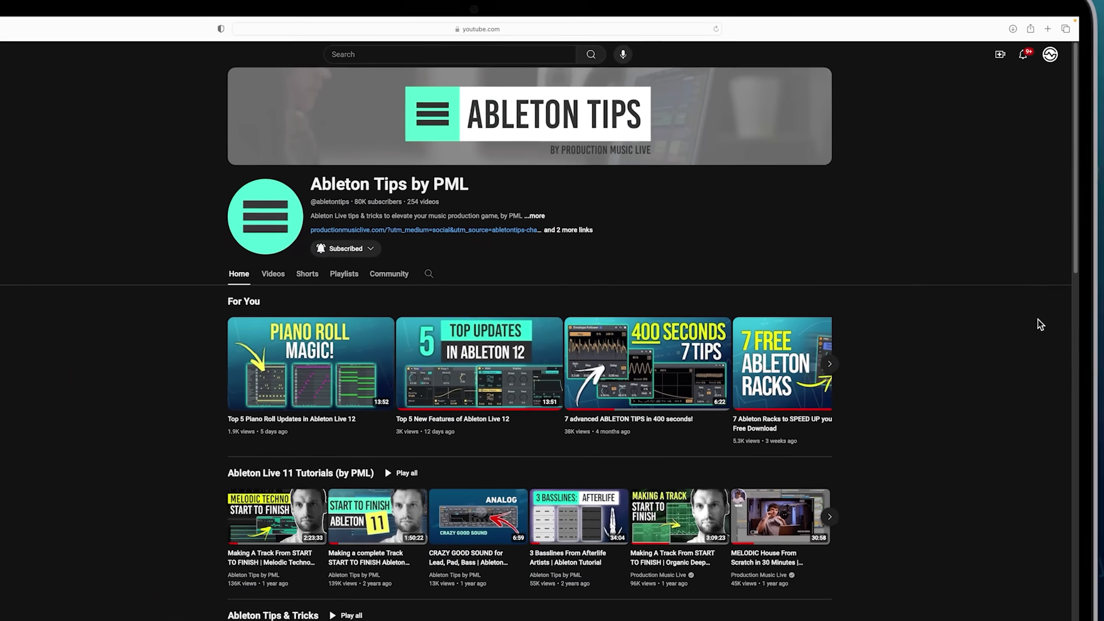
scroll(1037, 324, "down", 3)
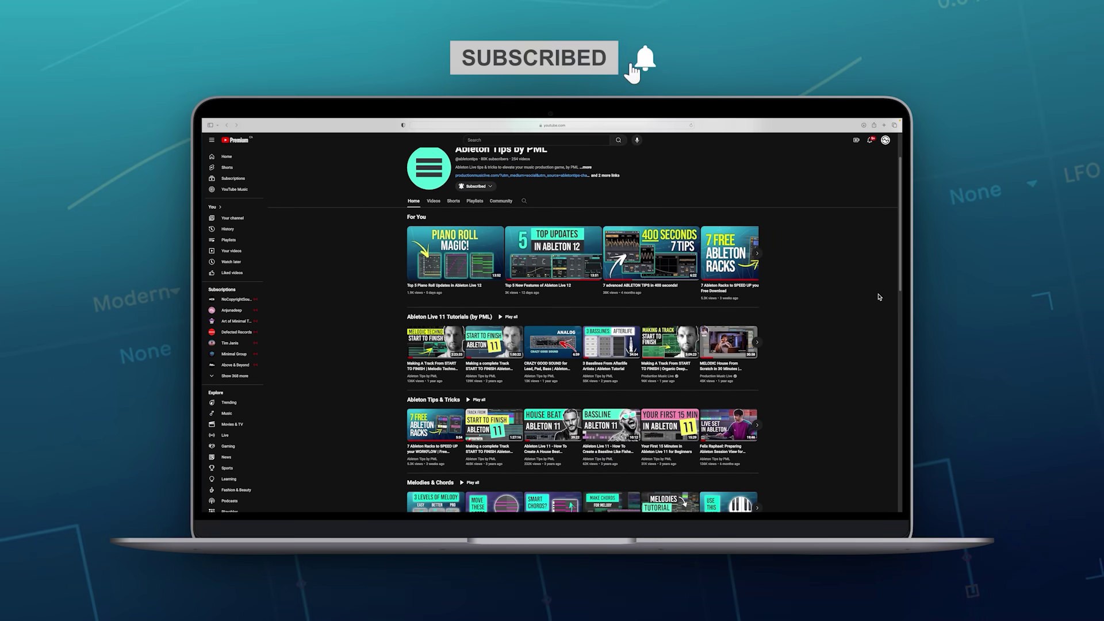
scroll(879, 297, "down", 3)
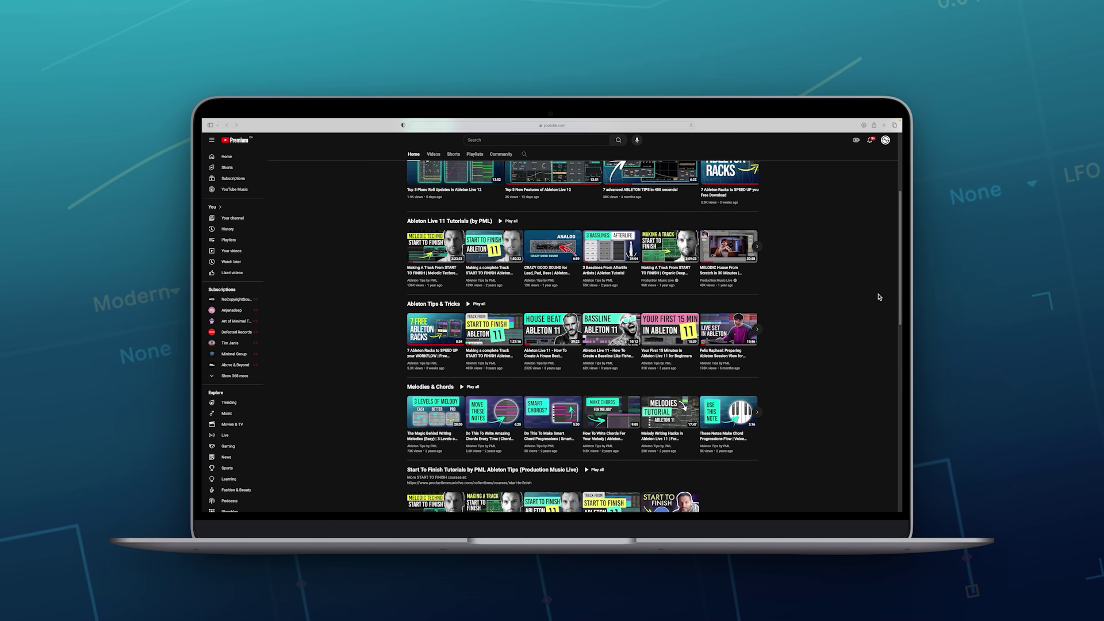
scroll(879, 297, "down", 2)
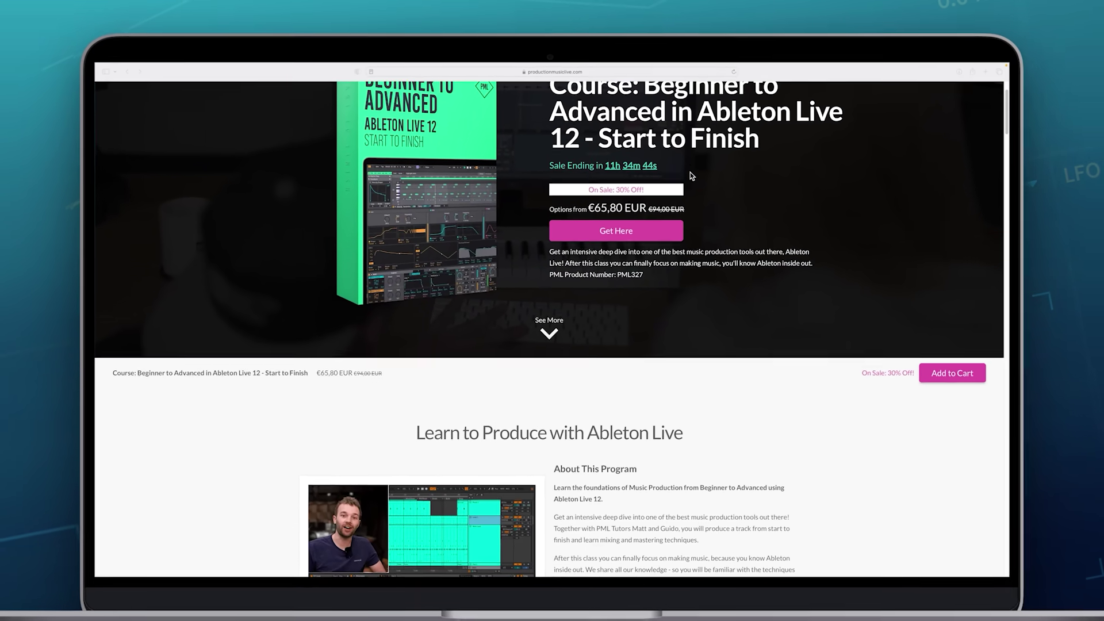
scroll(658, 204, "down", 3)
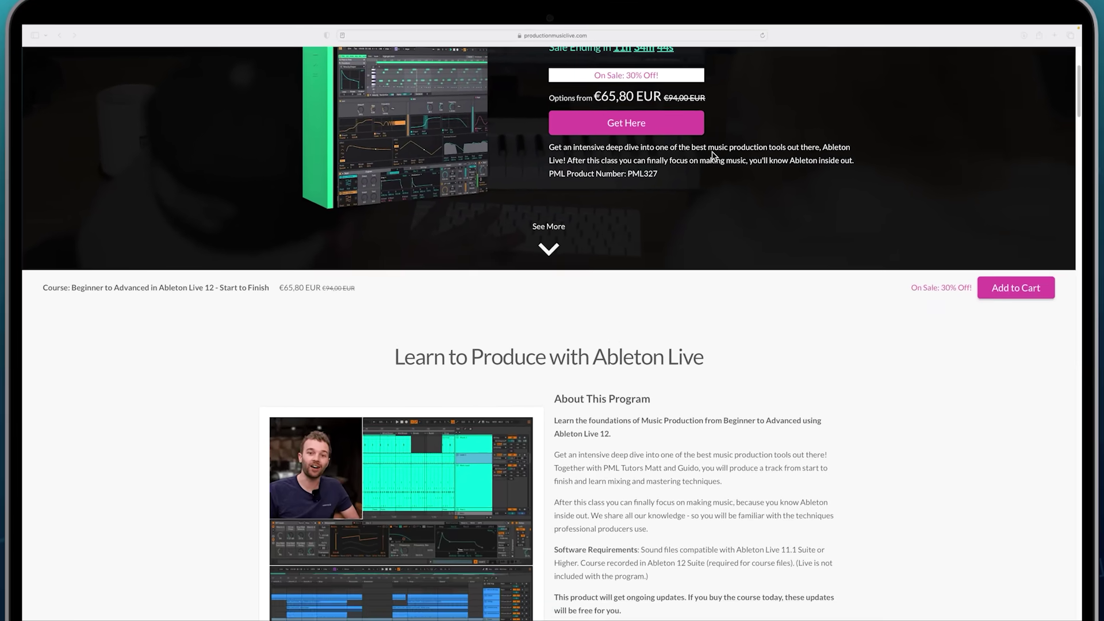
scroll(713, 155, "down", 3)
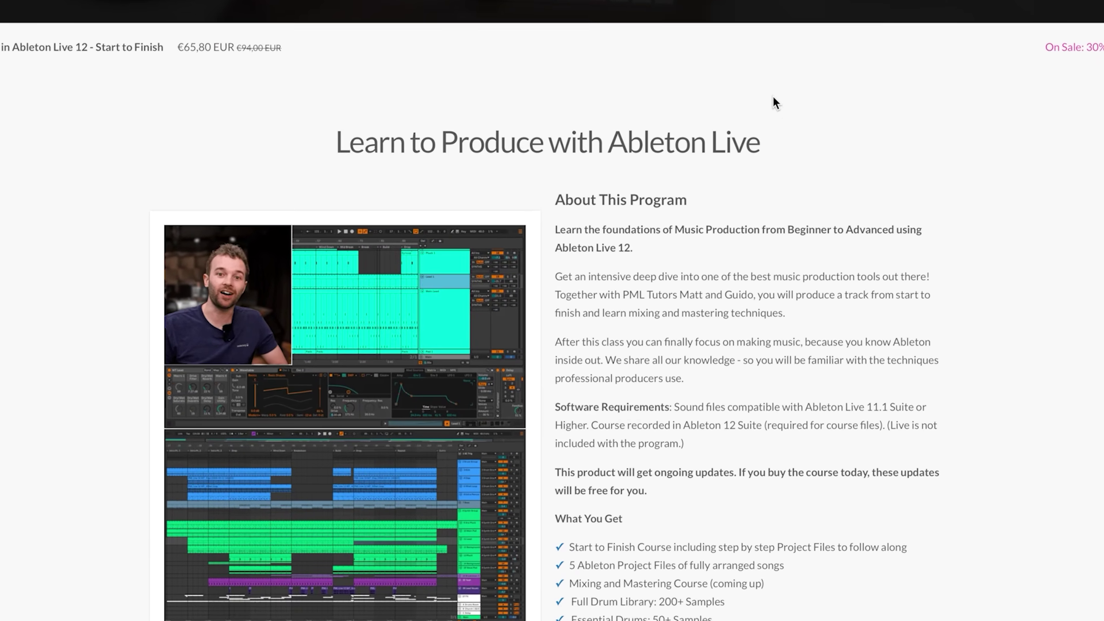
scroll(773, 102, "down", 5)
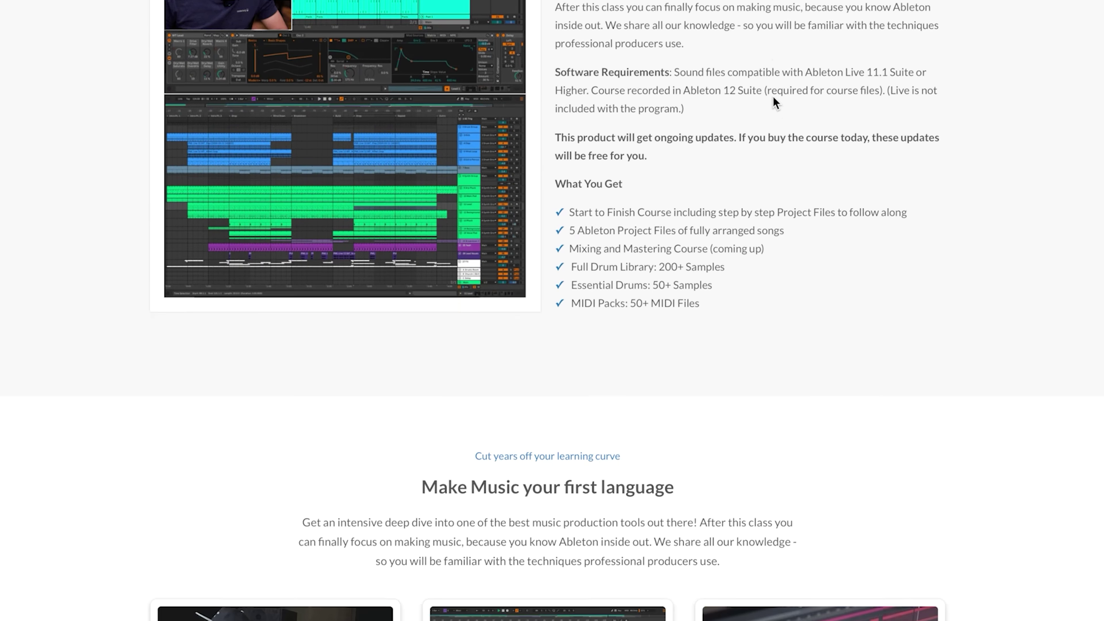
scroll(773, 97, "down", 5)
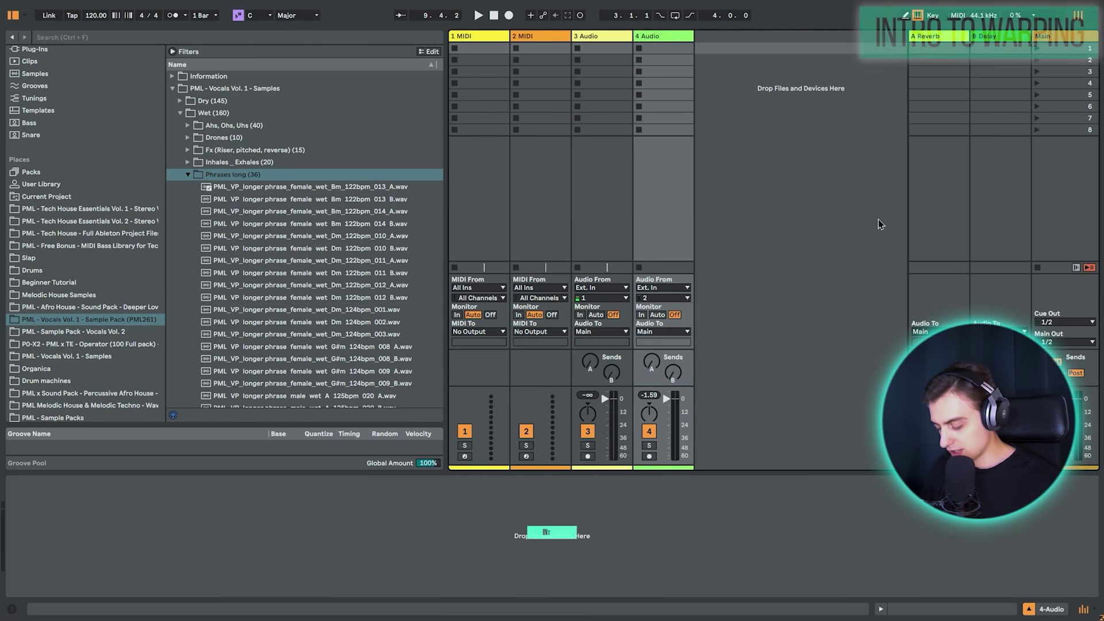
Step: Review the Loop/Warp Short Samples, Auto-Warp Long Samples and Default Warp Mode options in the Record, Warp & Launch preferences
key("ctrl+comma")
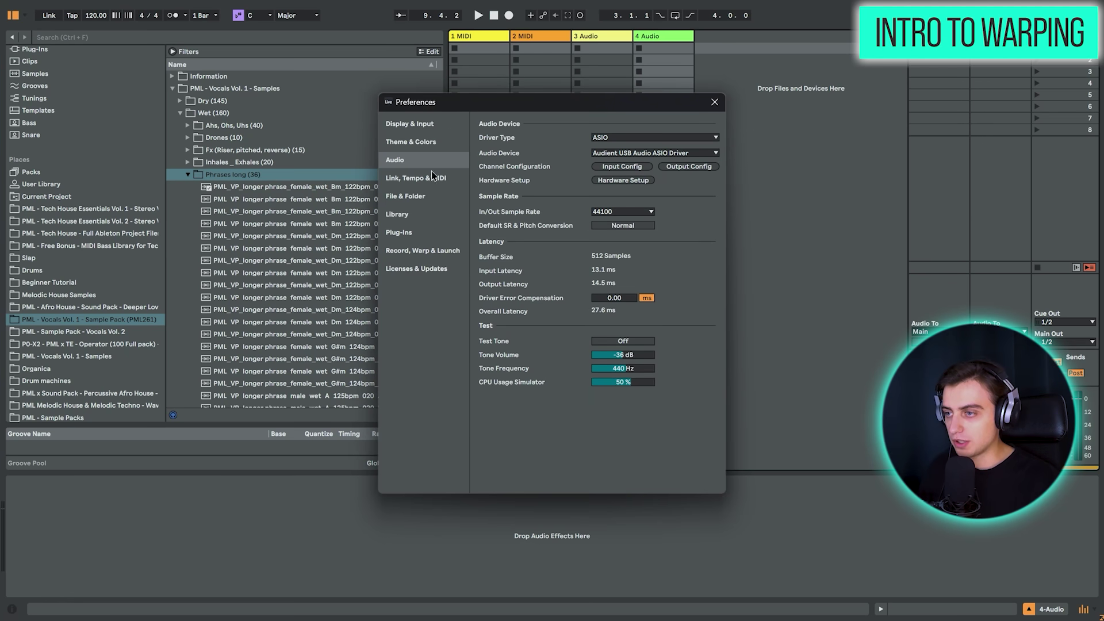
left_click(400, 254)
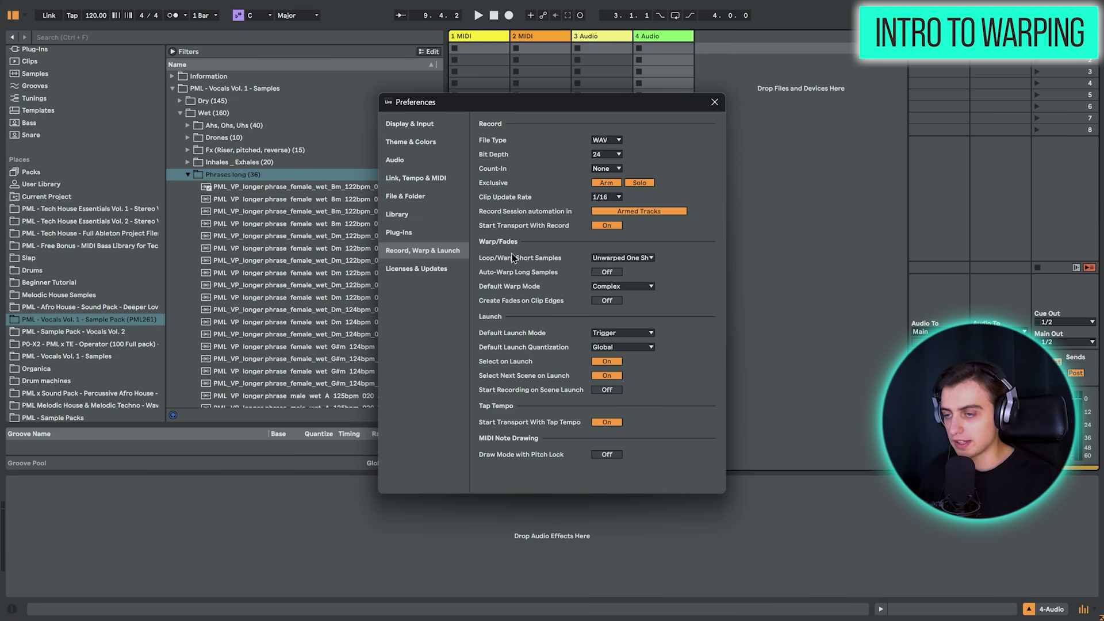
left_click(652, 258)
left_click(528, 275)
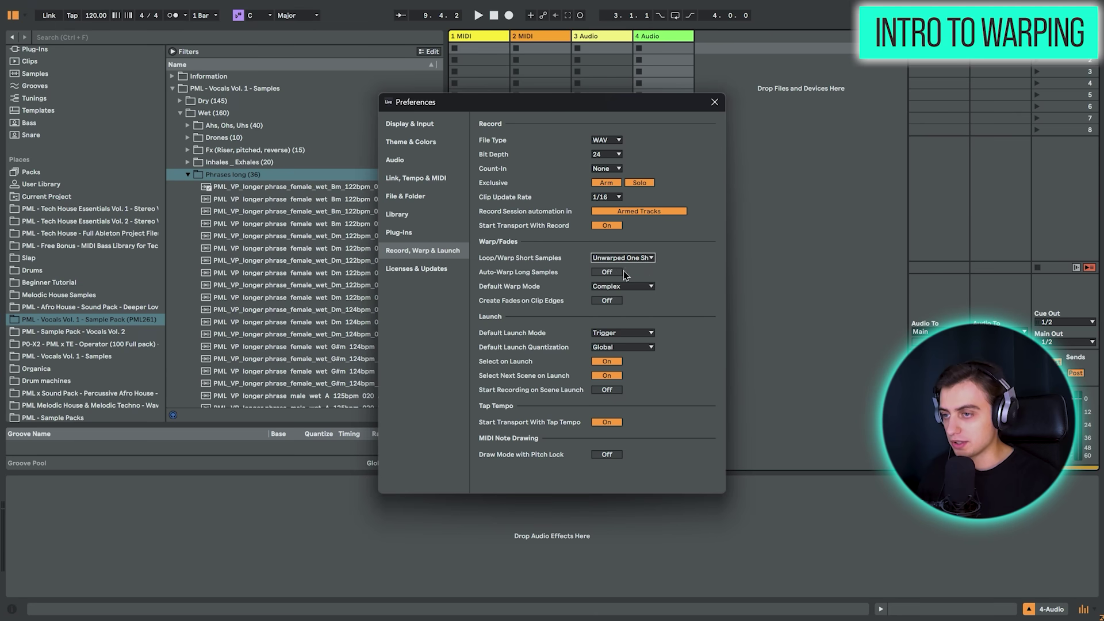
left_click(633, 258)
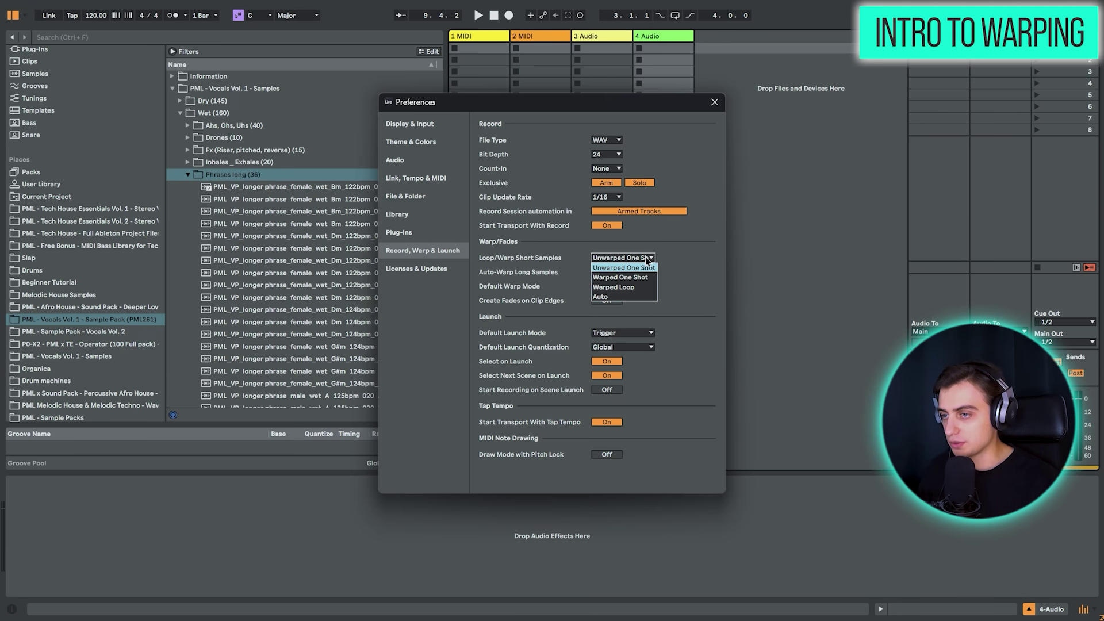
left_click(643, 260)
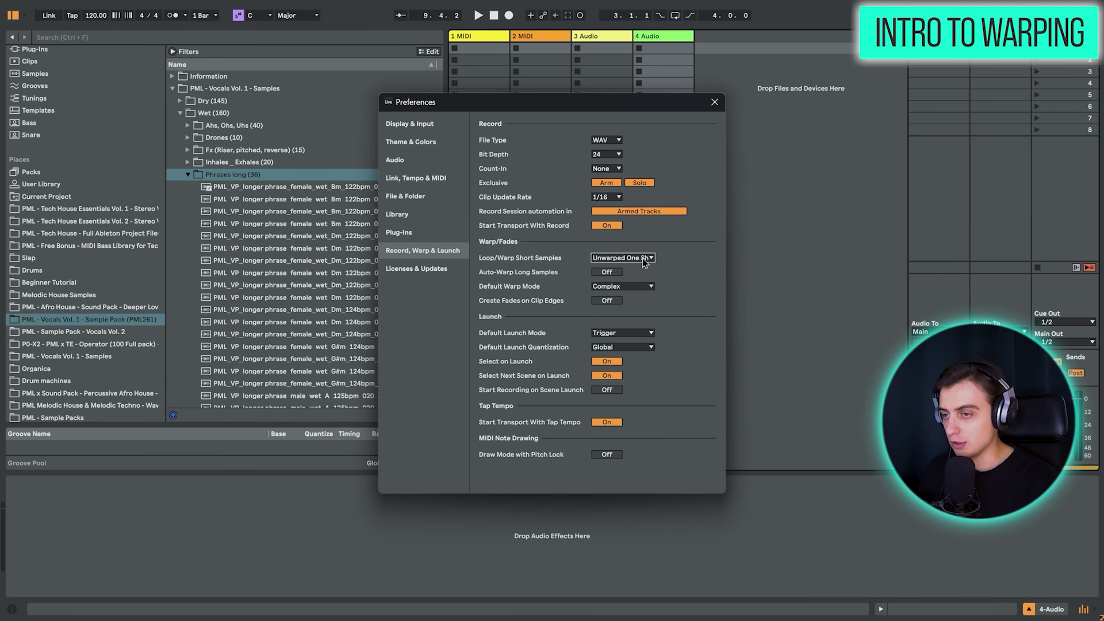
left_click(643, 289)
left_click(643, 290)
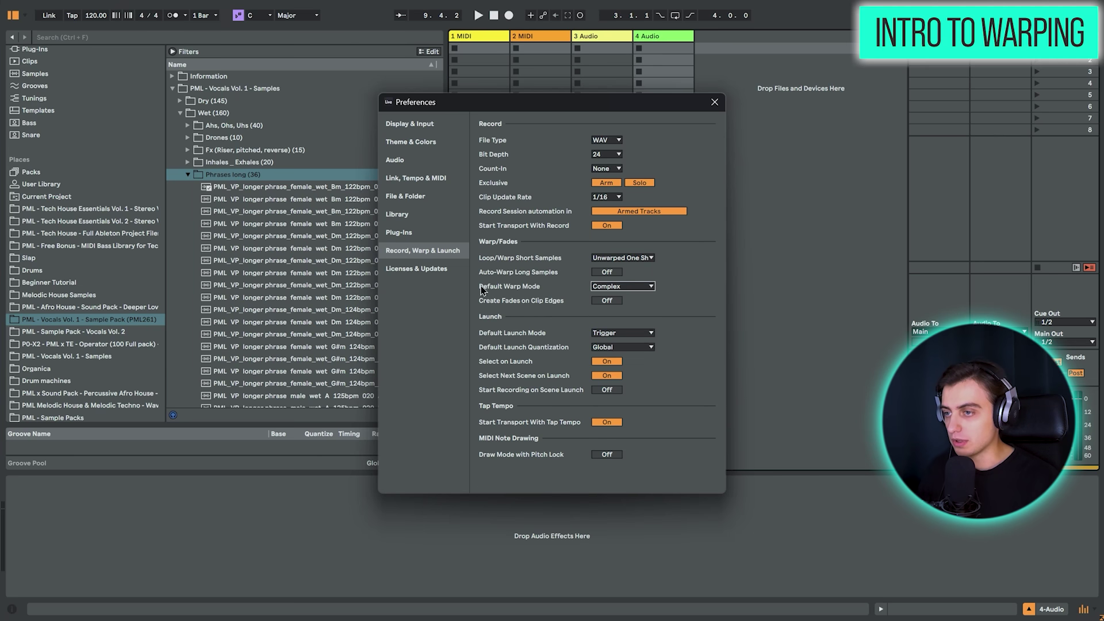
left_click(663, 273)
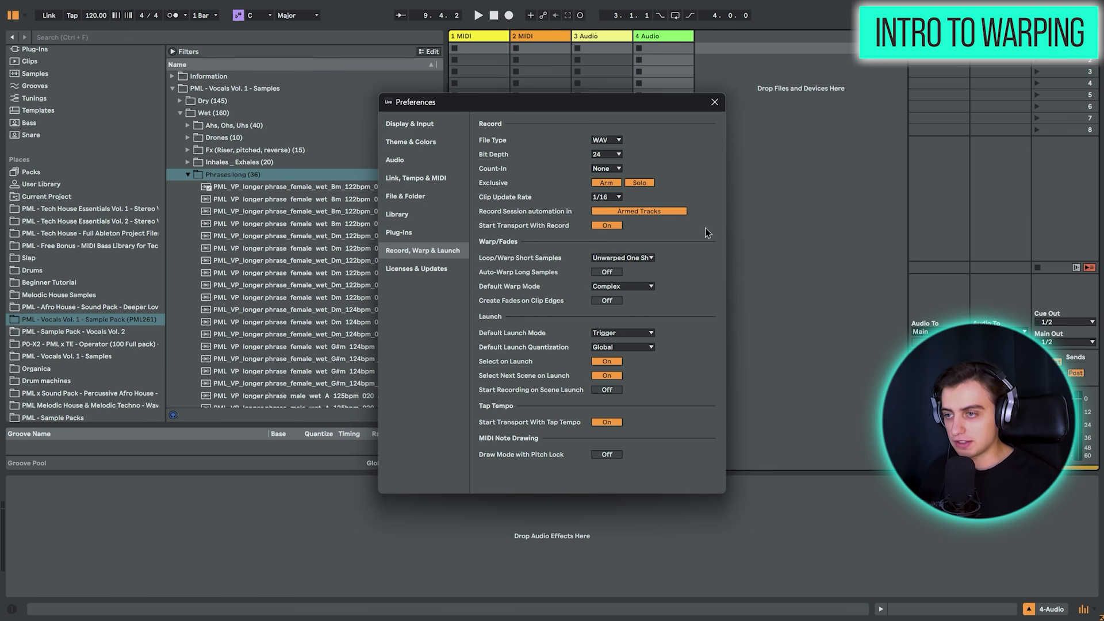
left_click(715, 102)
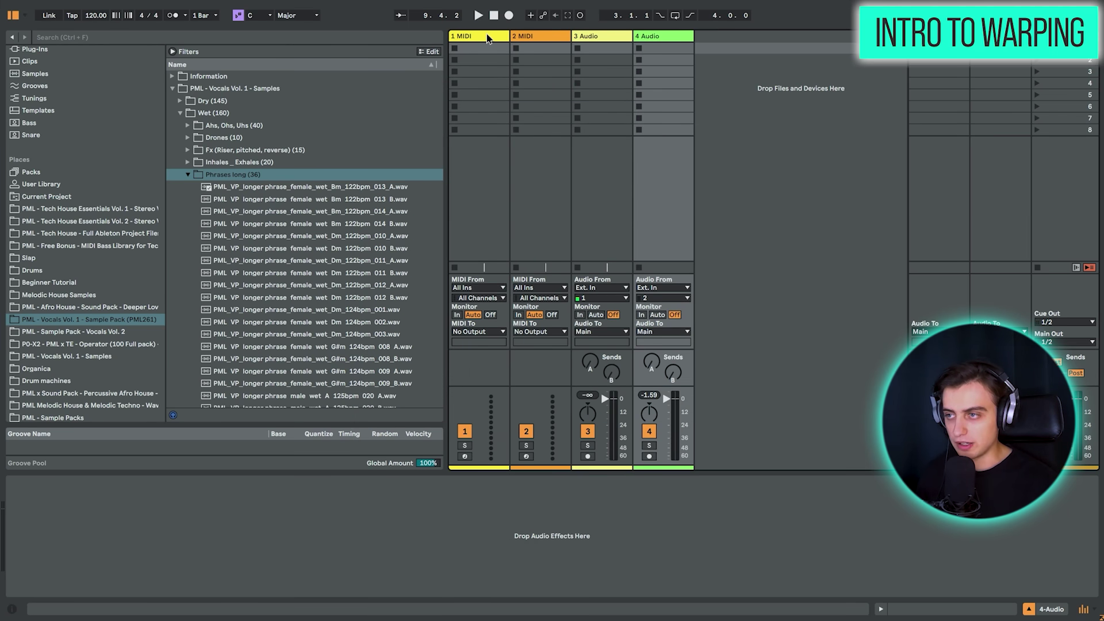
Step: Delete the two MIDI tracks and the first audio track, and switch to the Arrangement View
left_click_drag(488, 38, 607, 52)
key("Delete")
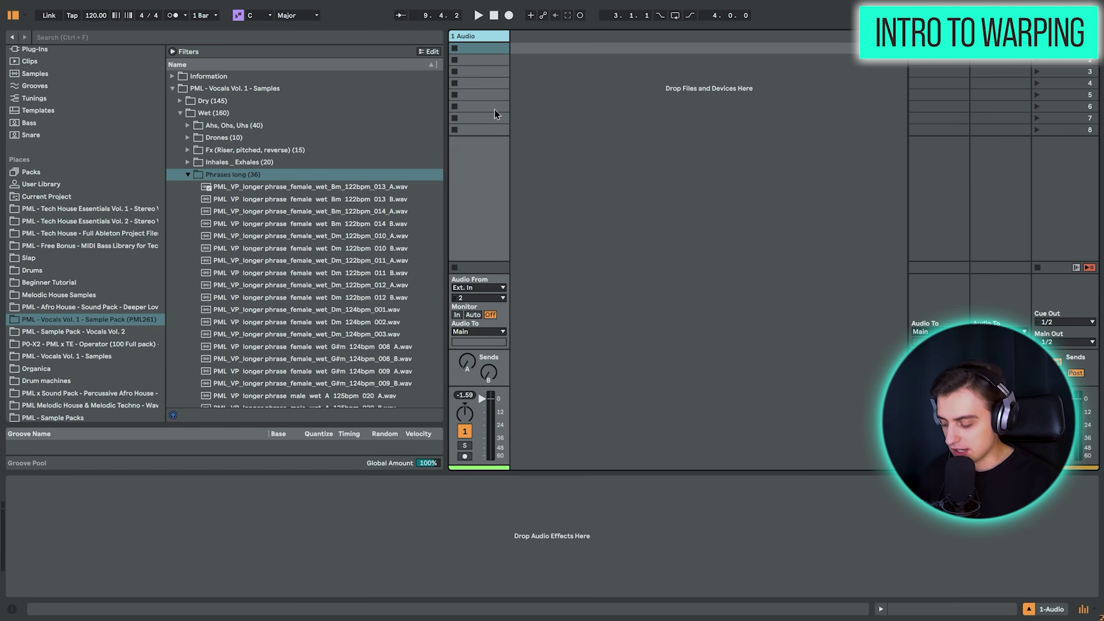
key("Tab")
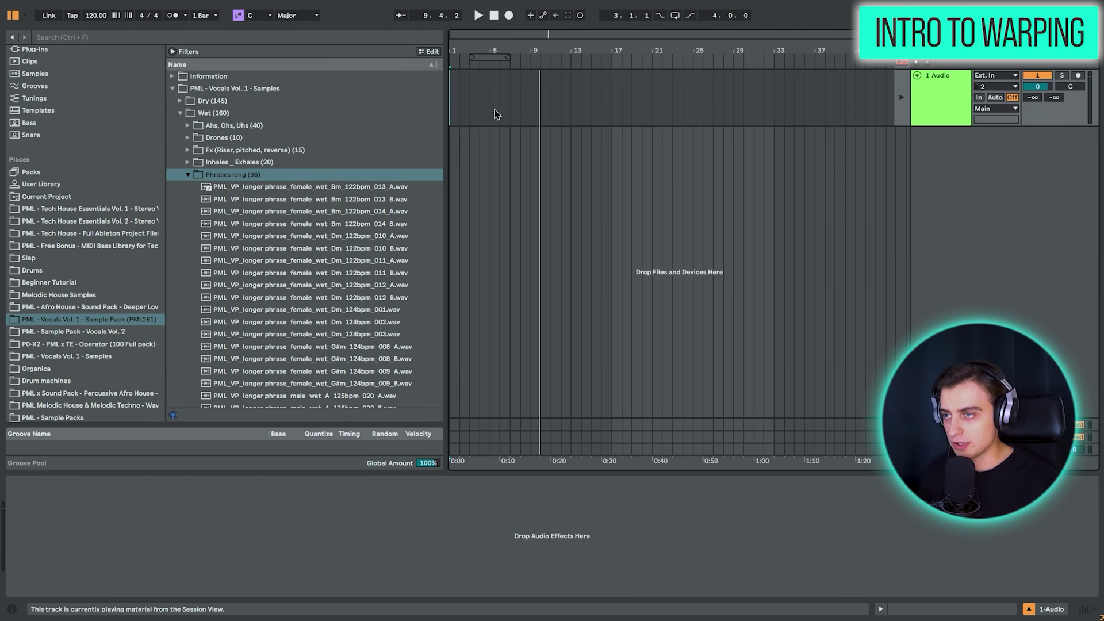
Step: Place the sample PML_VP_longer phrase_female_wet_Bm_122bpm_013_A.wav at the start of the audio track
left_click(384, 190)
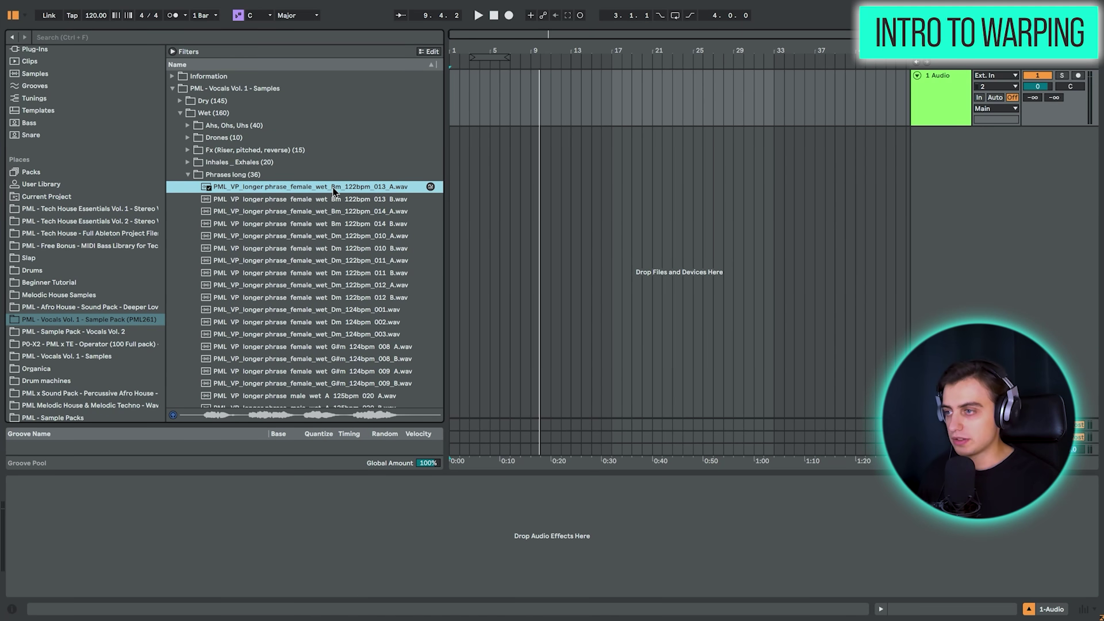
left_click_drag(333, 191, 454, 105)
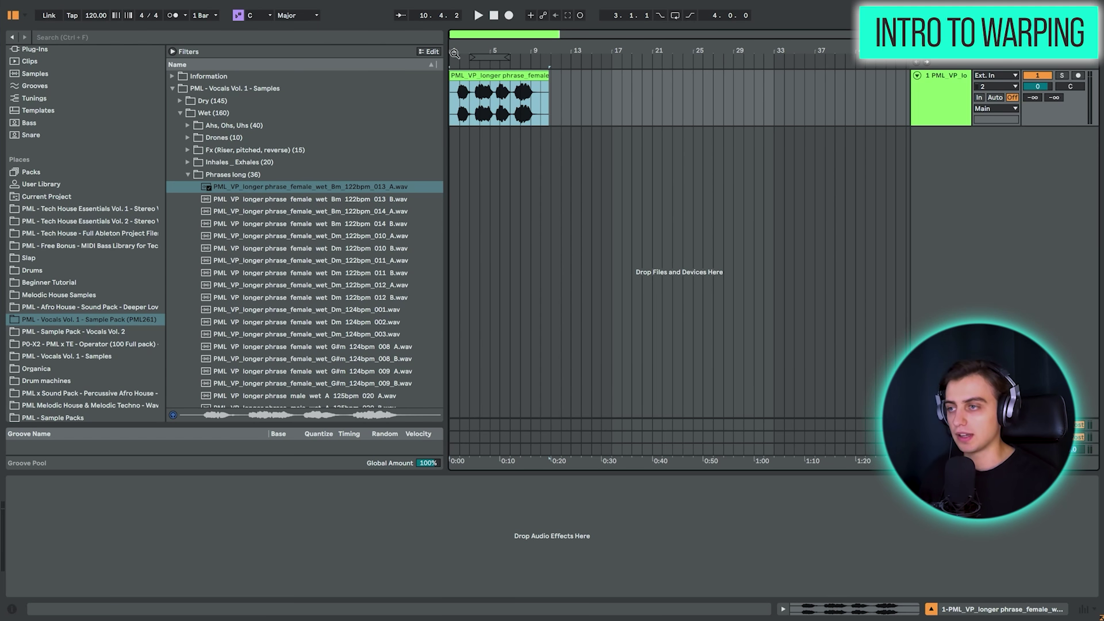
left_click_drag(454, 52, 484, 126)
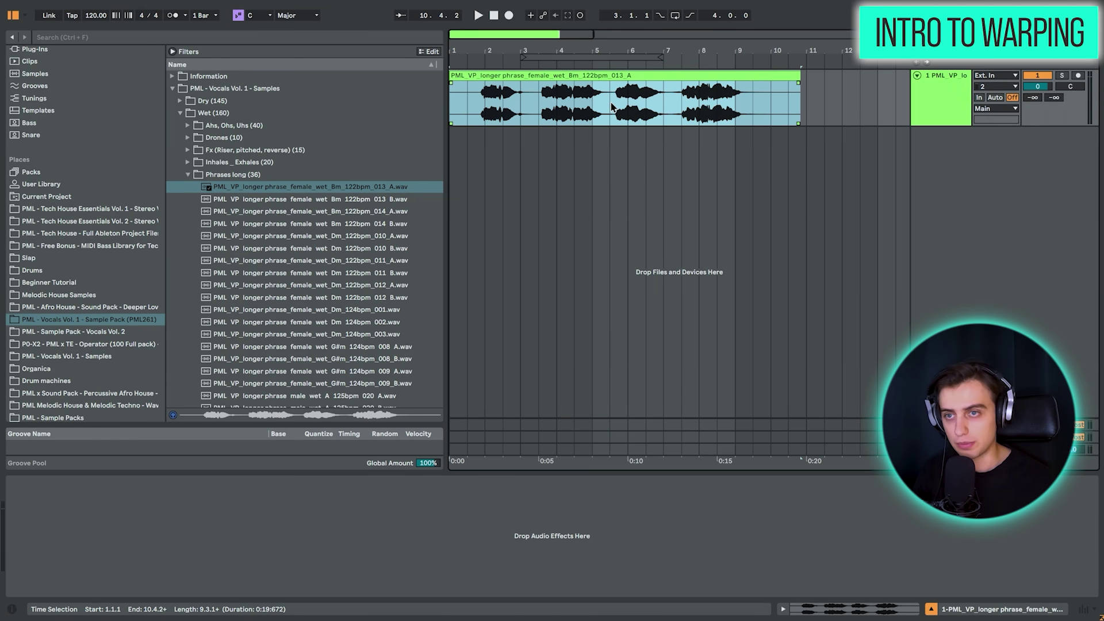
Step: Open the vocal clip in the Clip View and turn on Warp for it
double_click(644, 75)
left_click(949, 611)
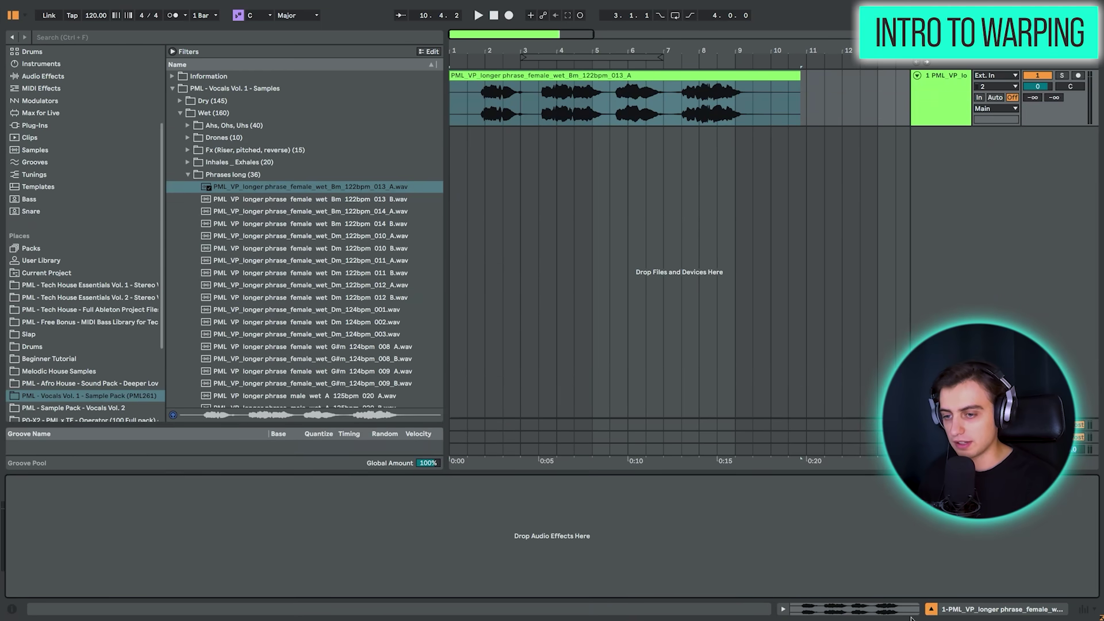
left_click(857, 614)
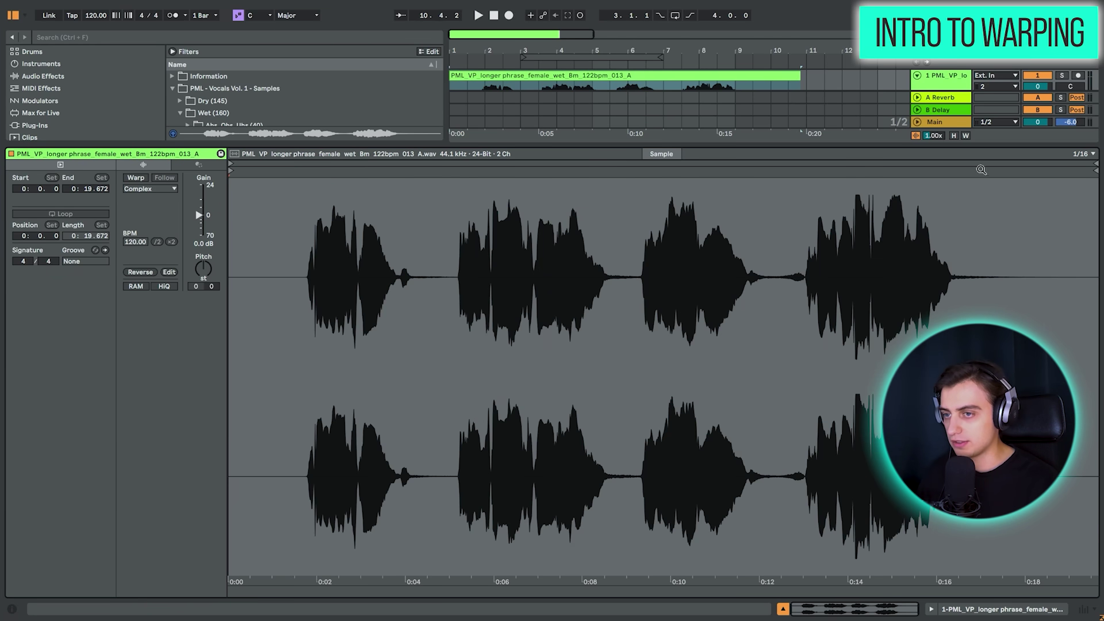
left_click(136, 178)
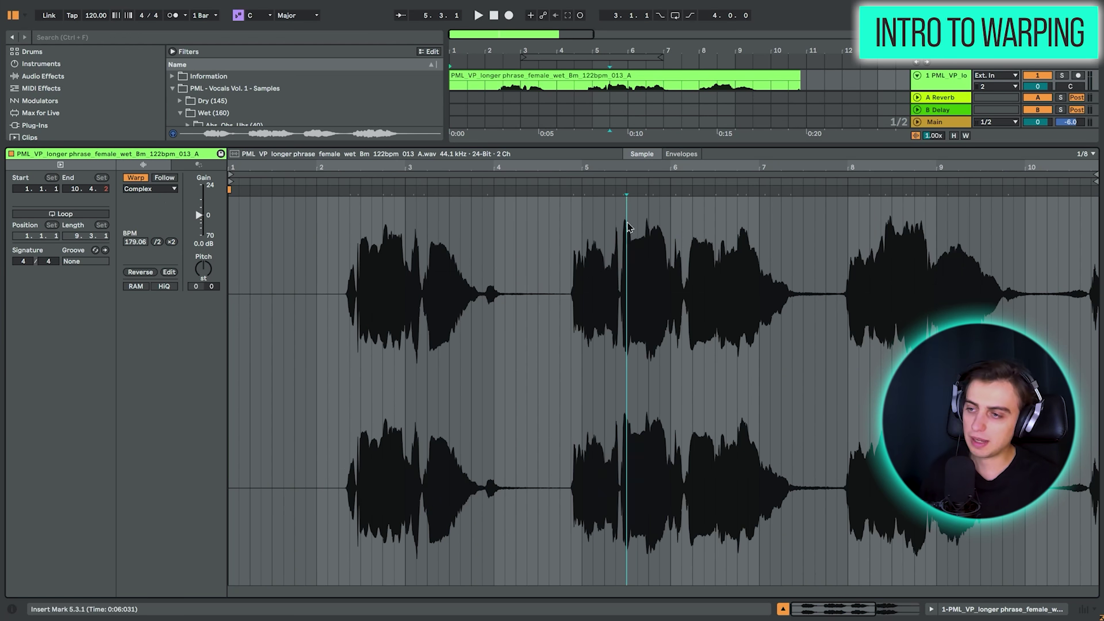
Step: Add a warp marker near 5.3 in the vocal, pull it earlier to about 2.4, and delete that marker
double_click(630, 190)
mouse_move(629, 190)
left_mouse_down()
mouse_move(877, 190)
mouse_move(484, 190)
mouse_move(815, 220)
mouse_move(370, 227)
mouse_move(949, 233)
mouse_move(351, 231)
mouse_move(575, 227)
mouse_move(509, 195)
mouse_move(489, 206)
left_mouse_up()
left_click(395, 190)
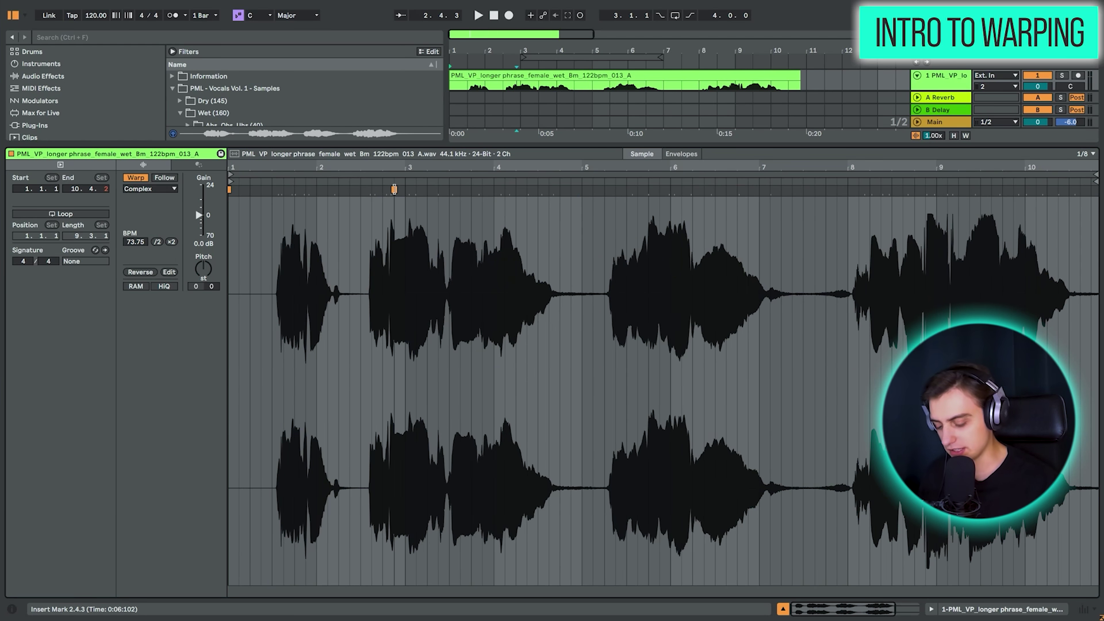
key("Delete")
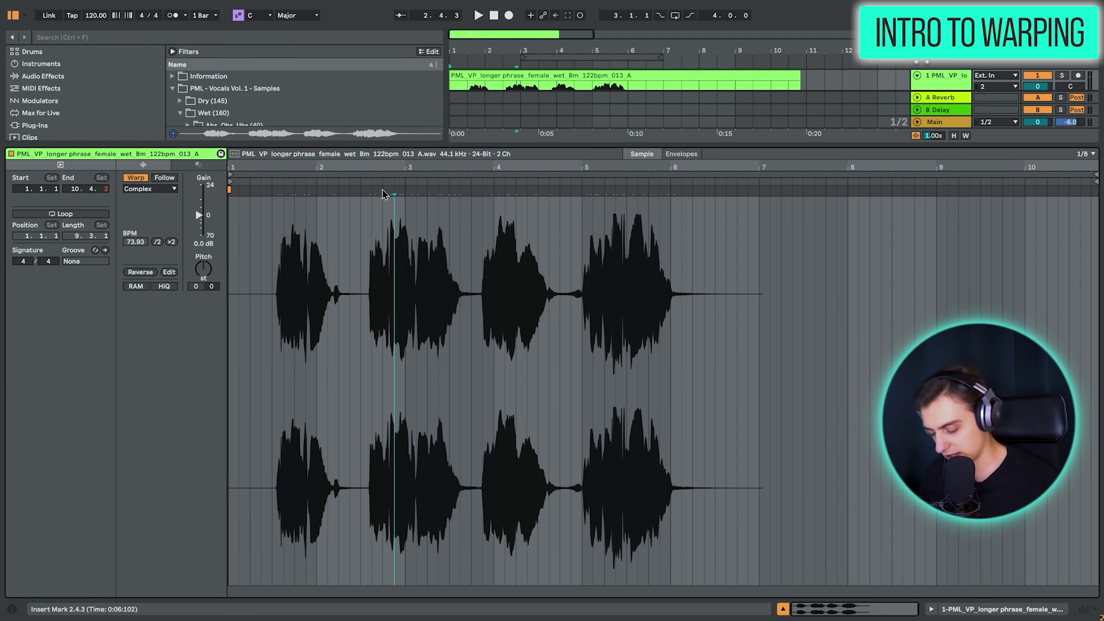
Step: Try shifting the timing of the second vocal phrase by moving a warp marker near 2.4
left_click_drag(374, 169, 375, 232)
mouse_move(415, 190)
left_mouse_down()
mouse_move(670, 194)
mouse_move(530, 195)
mouse_move(644, 194)
mouse_move(563, 195)
left_mouse_up()
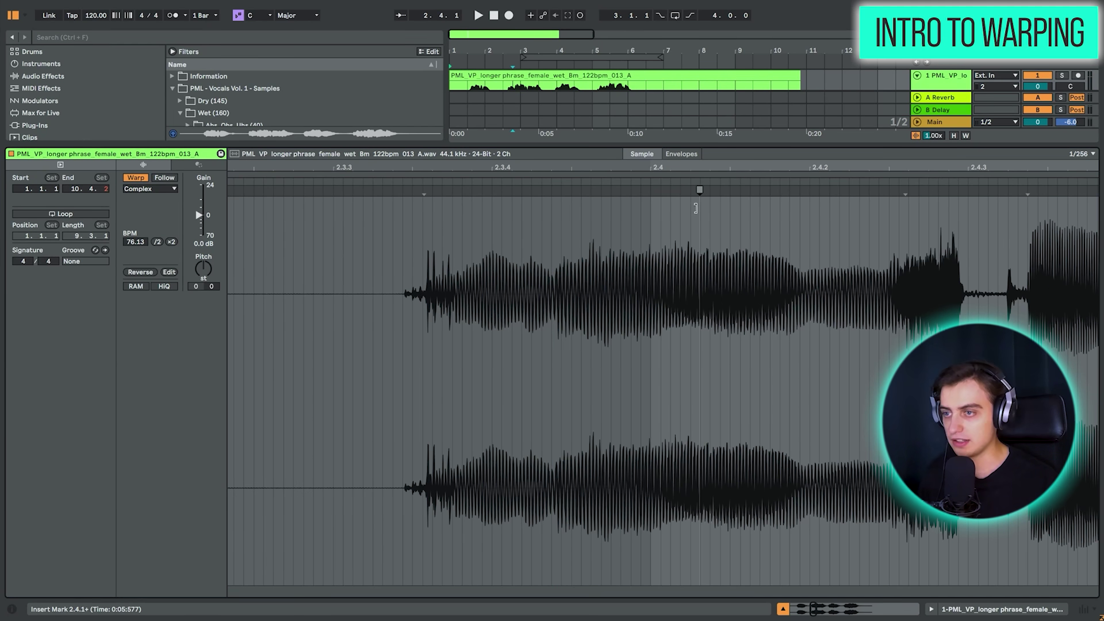
mouse_move(574, 190)
left_mouse_down()
mouse_move(683, 193)
mouse_move(547, 192)
mouse_move(622, 194)
mouse_move(623, 52)
left_mouse_up()
left_click_drag(291, 165, 567, 179)
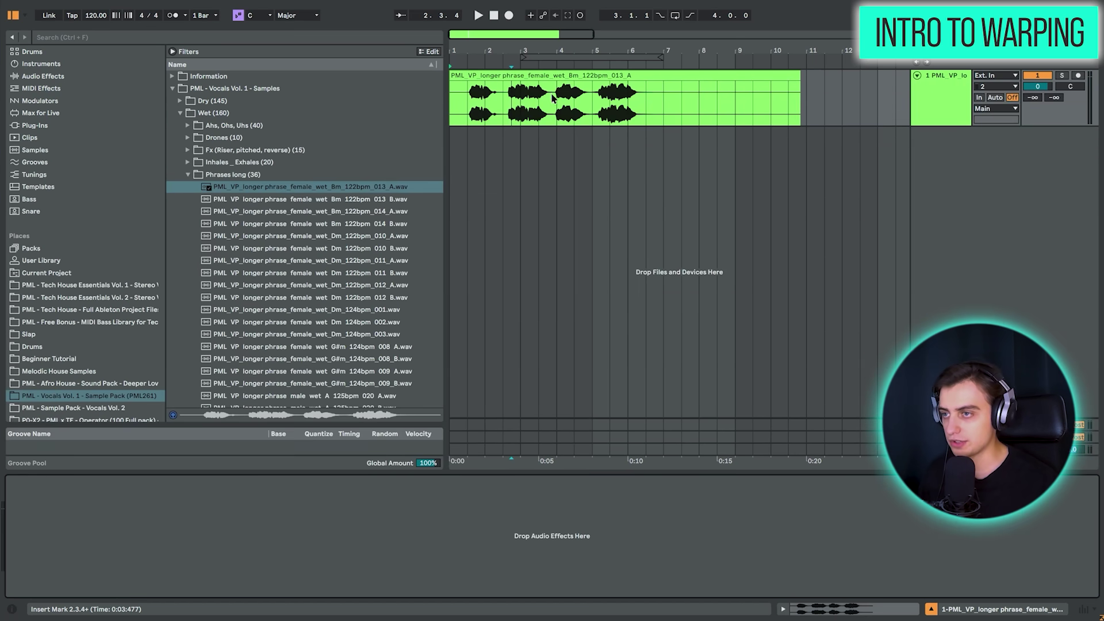
Step: Delete the vocal clip and place the PML x Orchestral Tools Acoustic Melodic House Themes Vol. 4 demo at the start of the audio track
left_click(534, 73)
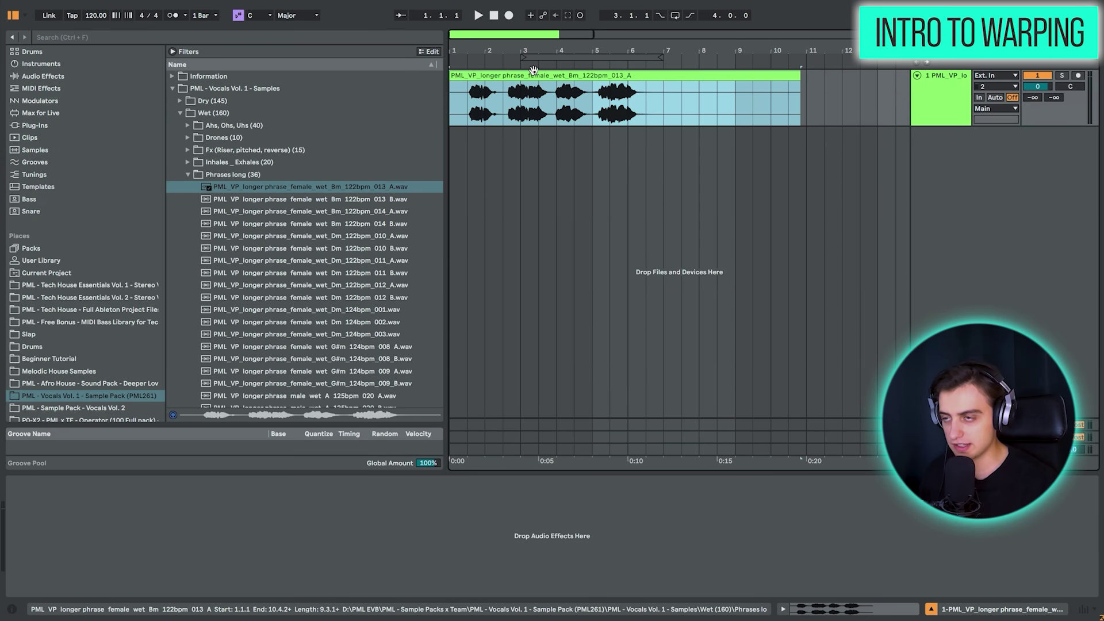
key("ctrl+z")
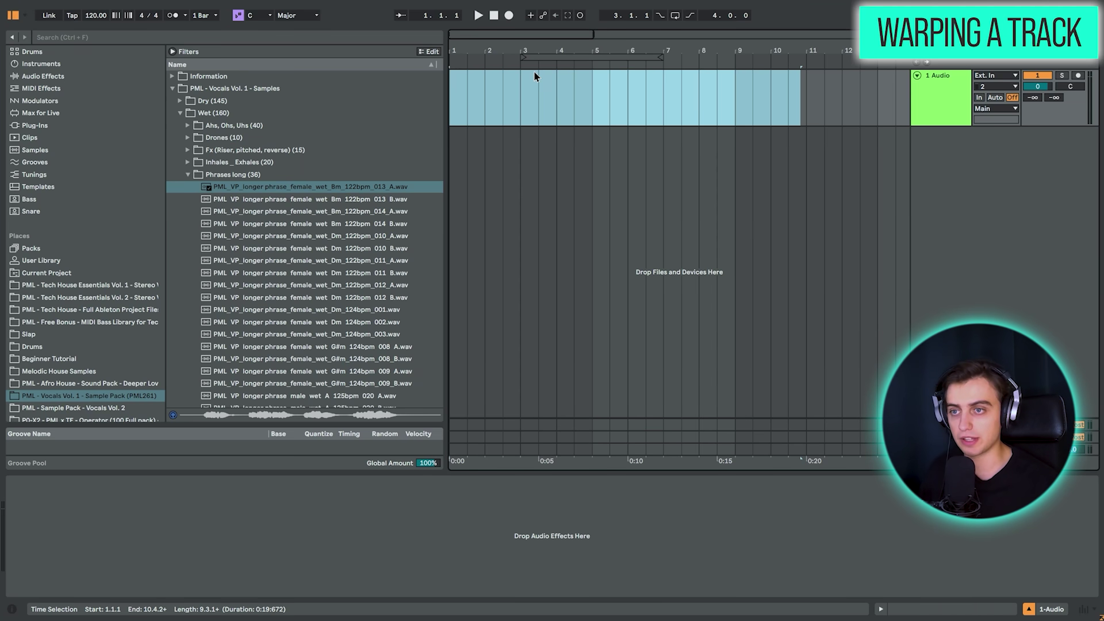
left_click(465, 121)
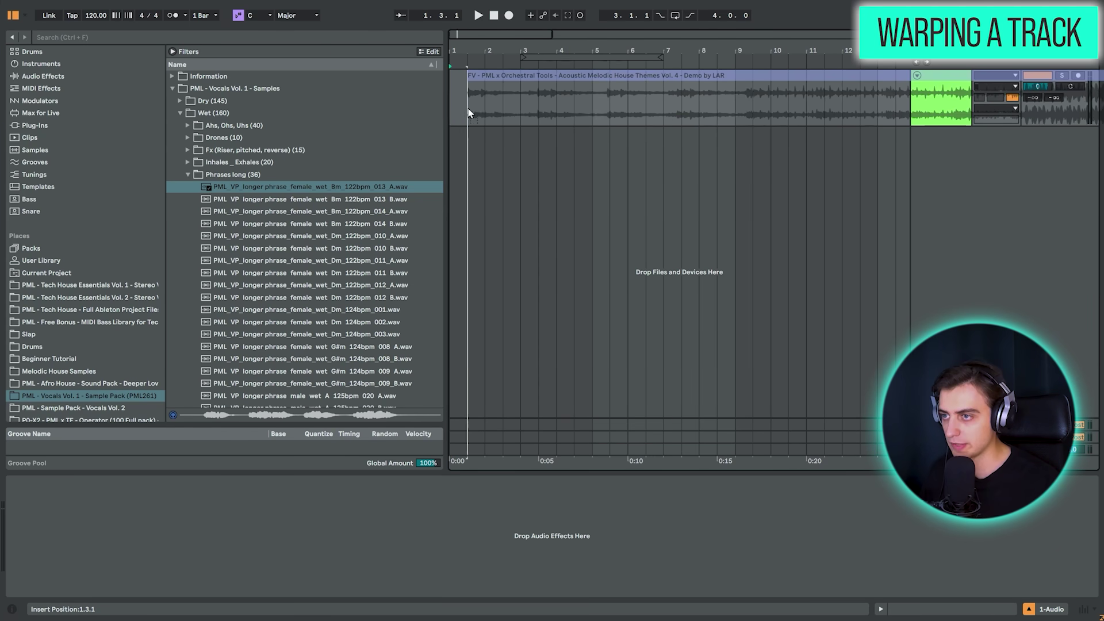
left_click_drag(469, 109, 453, 104)
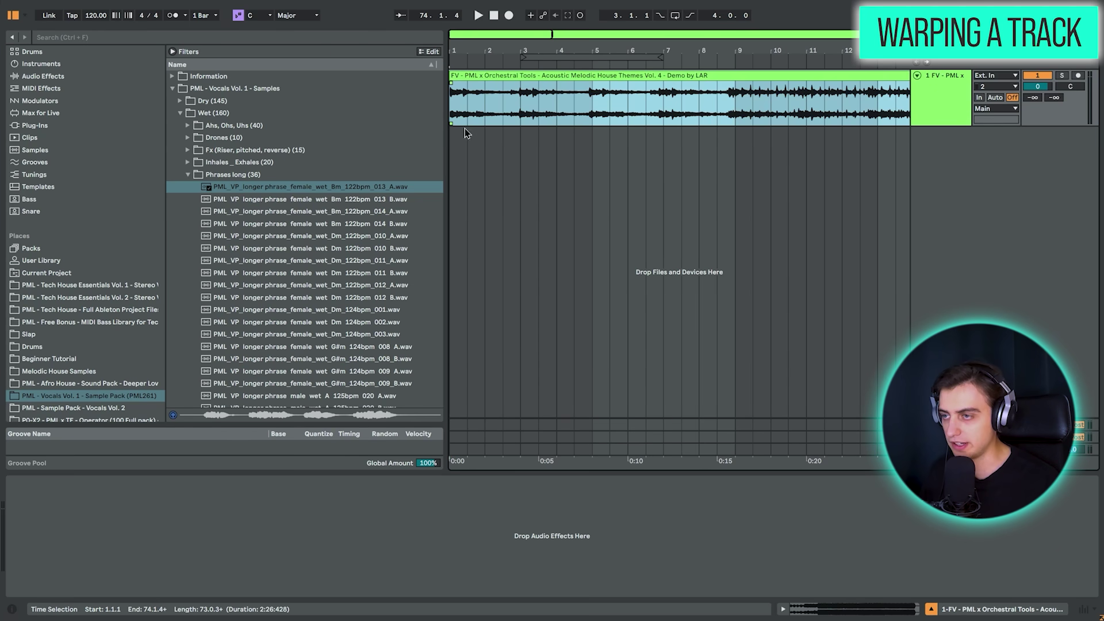
Step: Increase the height of the audio track and open the demo clip in the Clip View
key("z")
left_click_drag(1002, 126, 1000, 258)
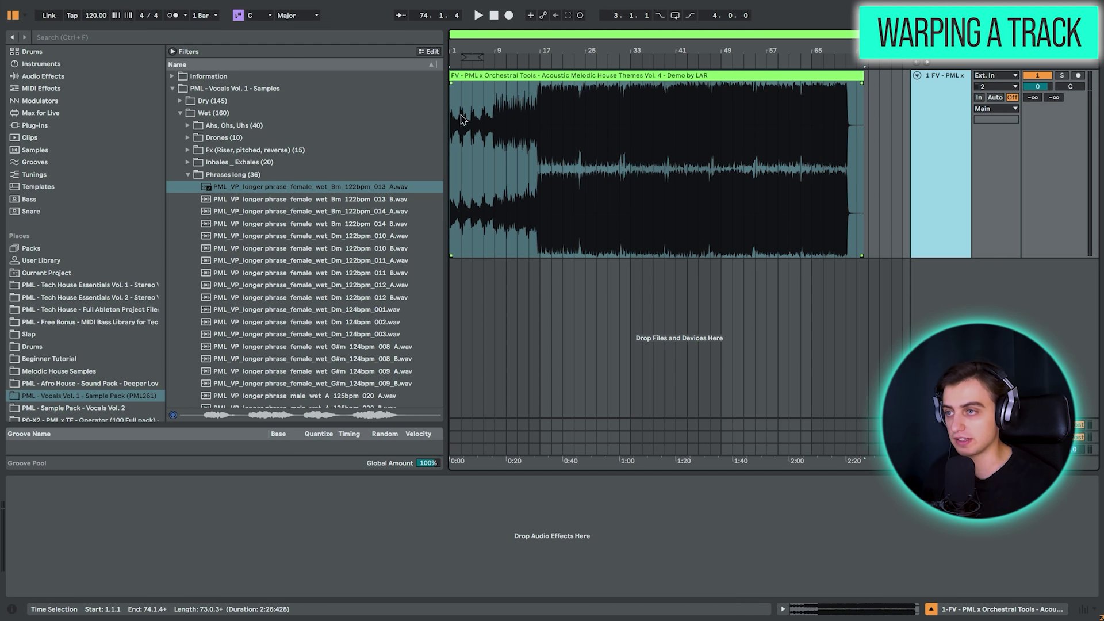
double_click(746, 143)
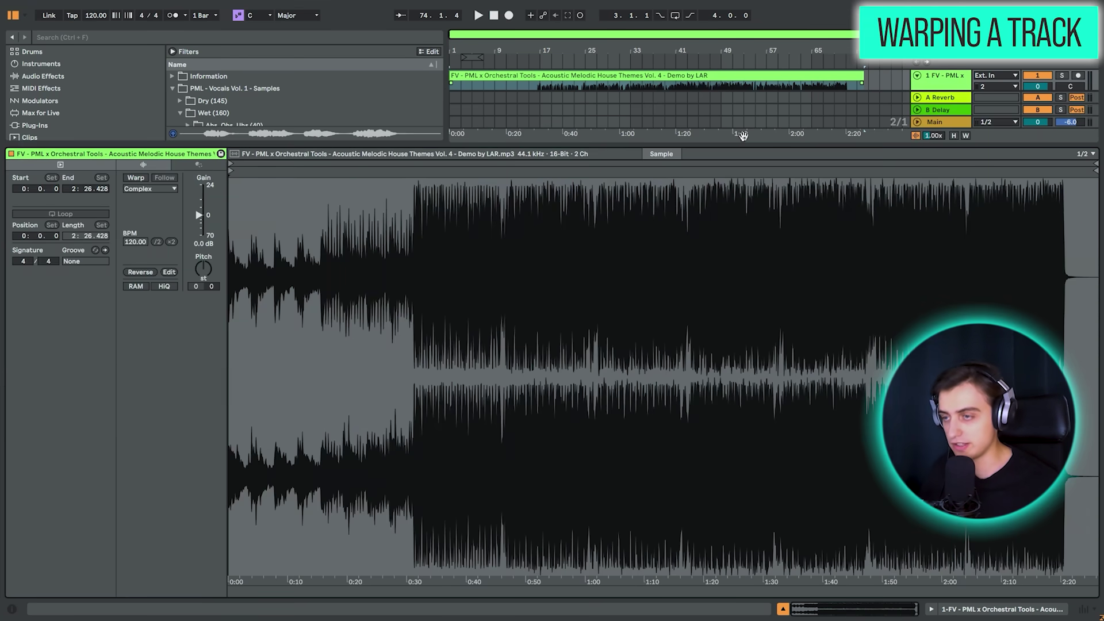
Step: Turn on warping for the demo clip and audition its intro and the section starting around bar 17
left_click(136, 178)
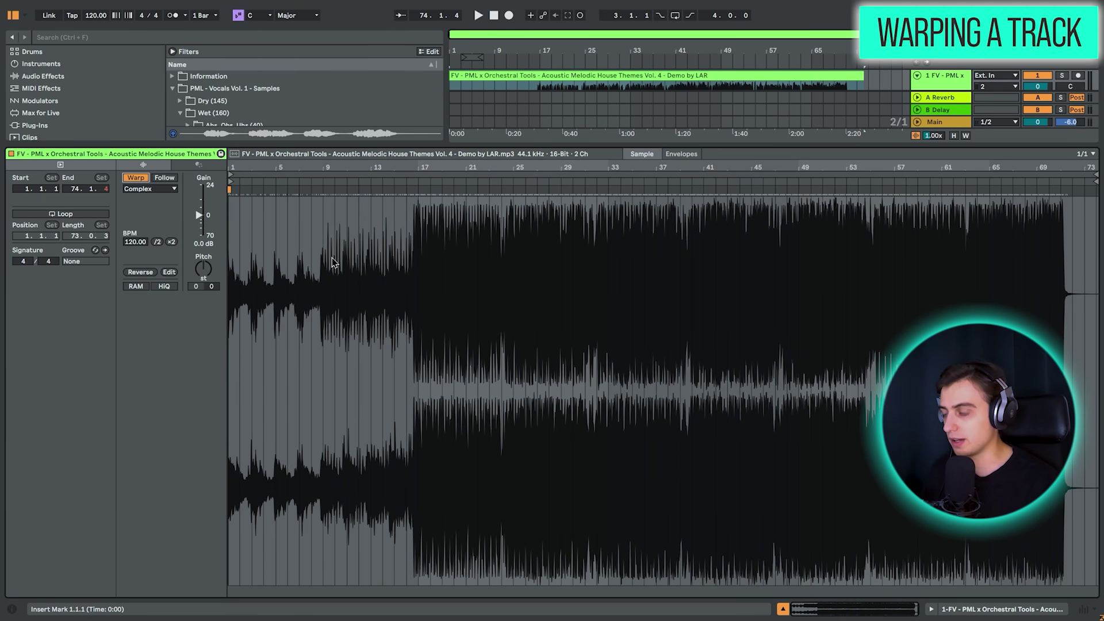
key("space")
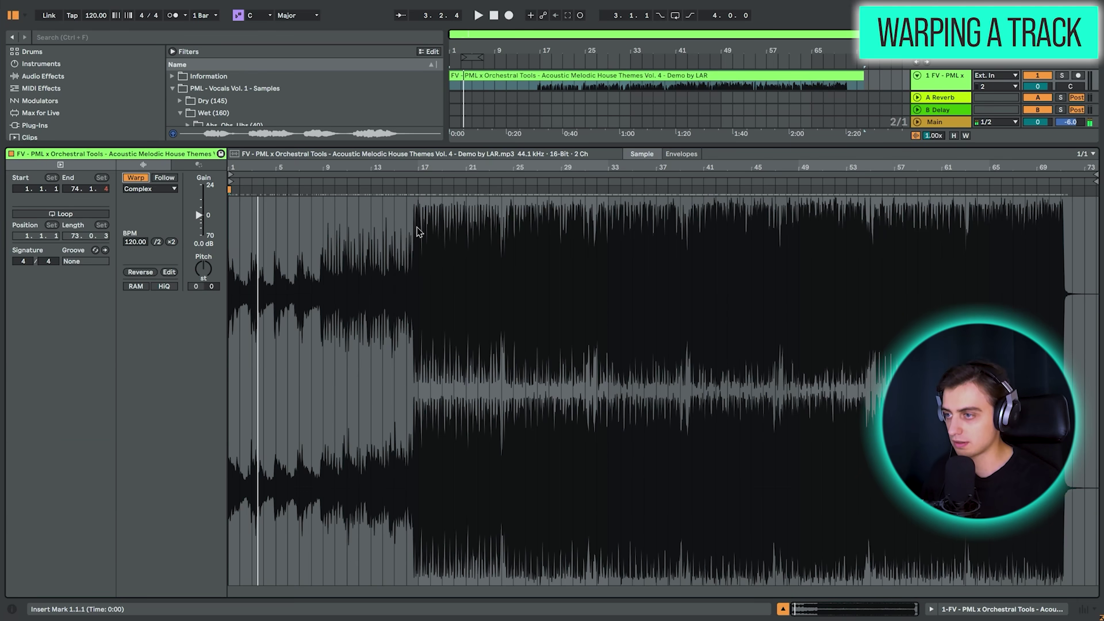
left_click(403, 183)
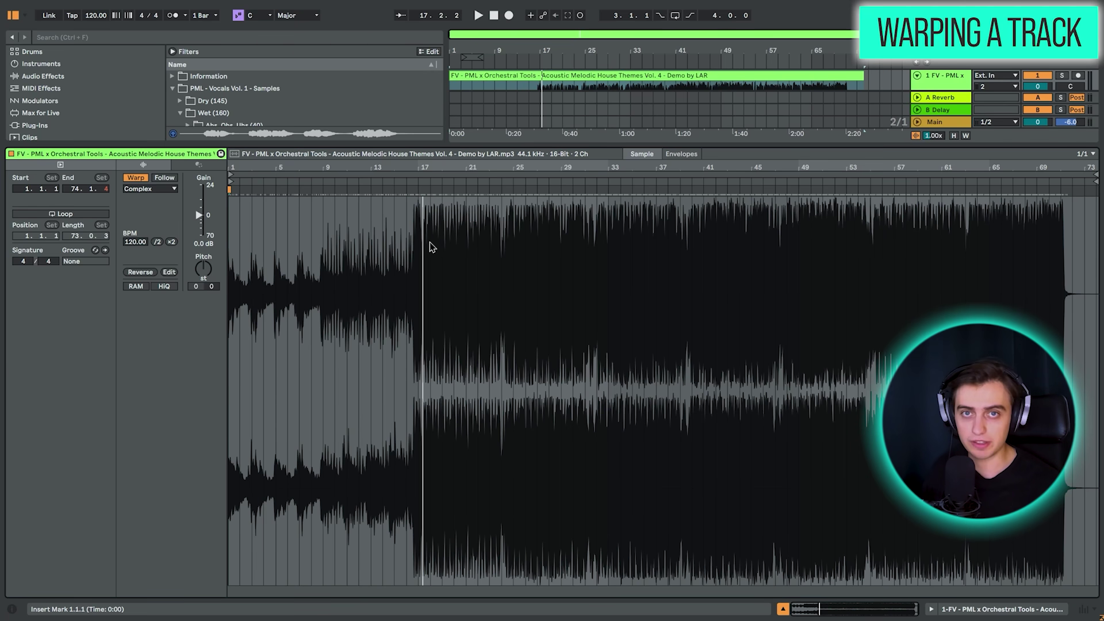
Step: Set 1.1.1 at the first kick transient of the main section, just after 16.3.3
left_click_drag(415, 168, 550, 177)
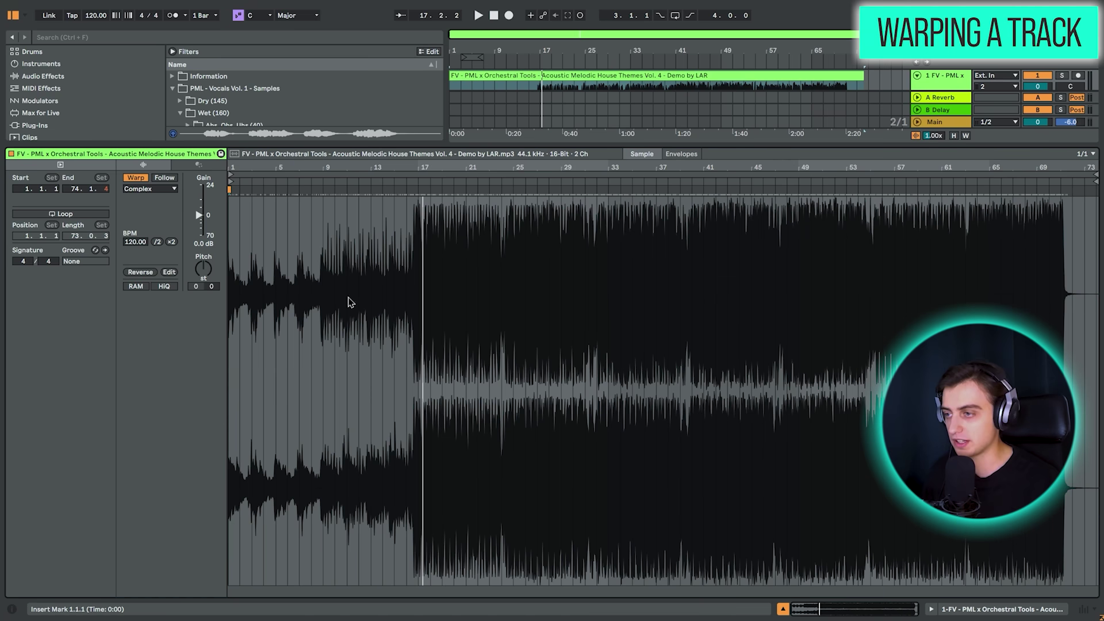
left_click_drag(415, 168, 473, 180)
mouse_move(553, 181)
left_mouse_down()
mouse_move(525, 211)
mouse_move(509, 194)
mouse_move(557, 190)
left_mouse_up()
left_click(559, 192)
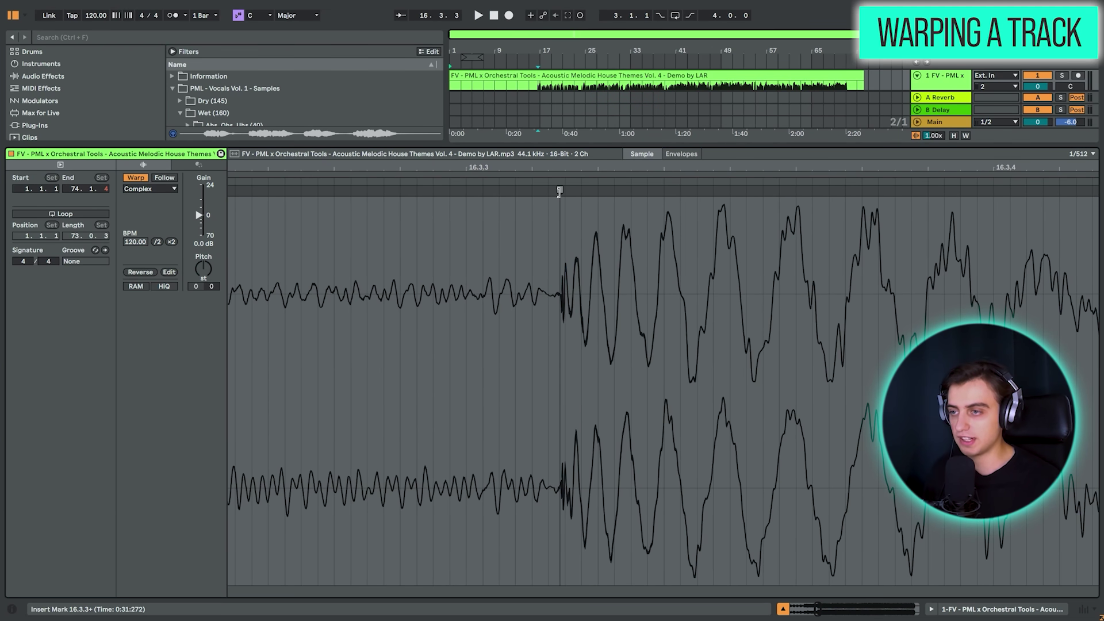
right_click(559, 193)
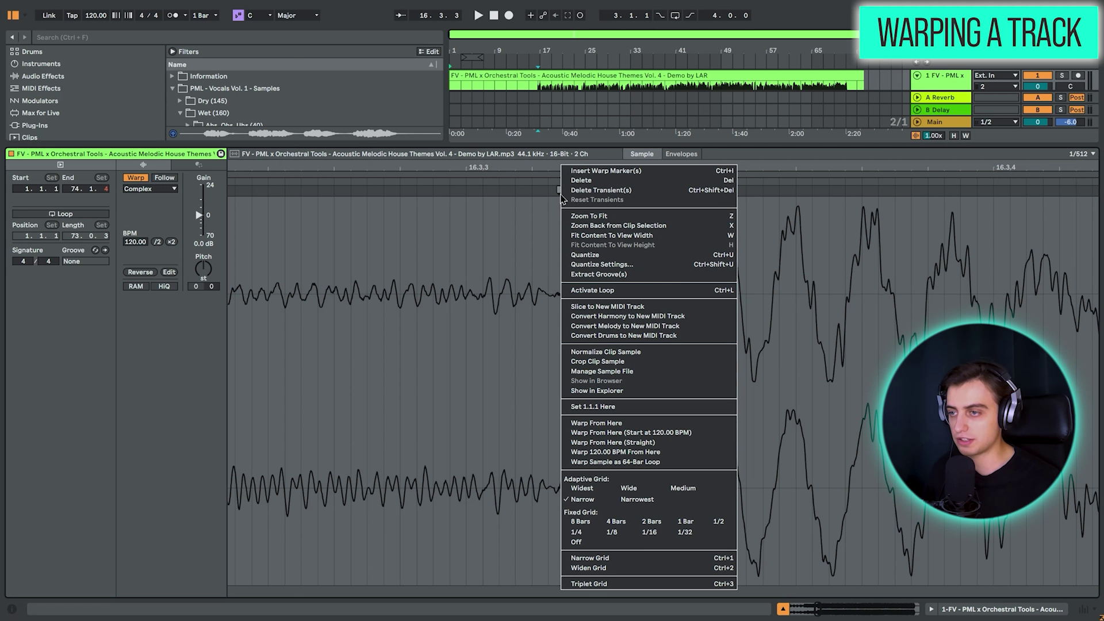
left_click(599, 406)
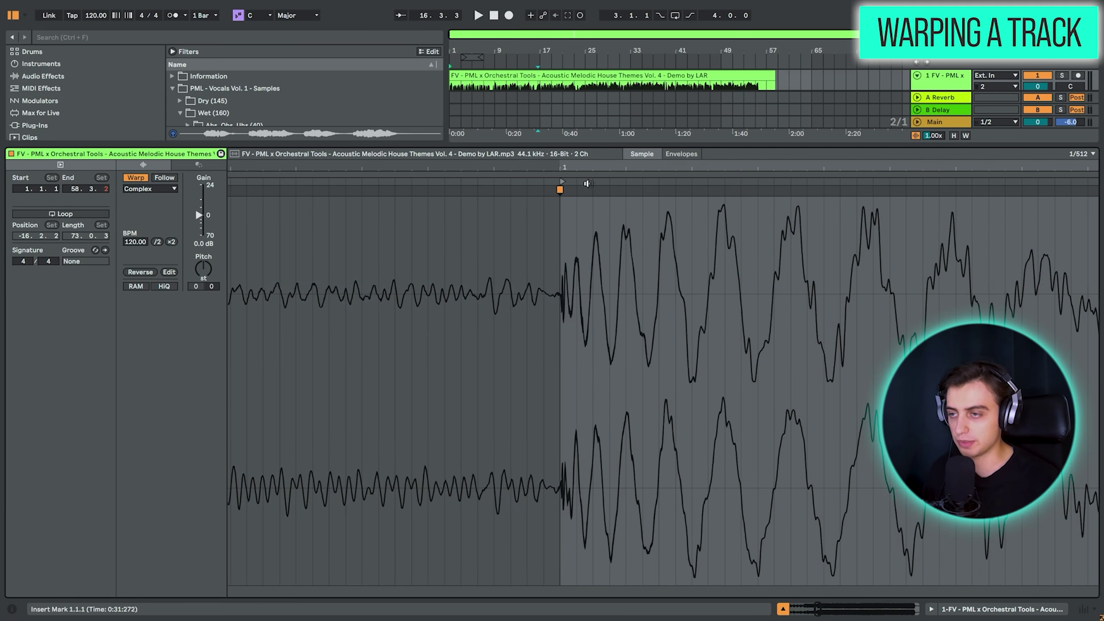
Step: Pull the kick transient near 1.2.4 onto beat 1.3 and shift the clip to start at bar 11
left_click_drag(565, 164, 468, 178)
left_click(479, 76)
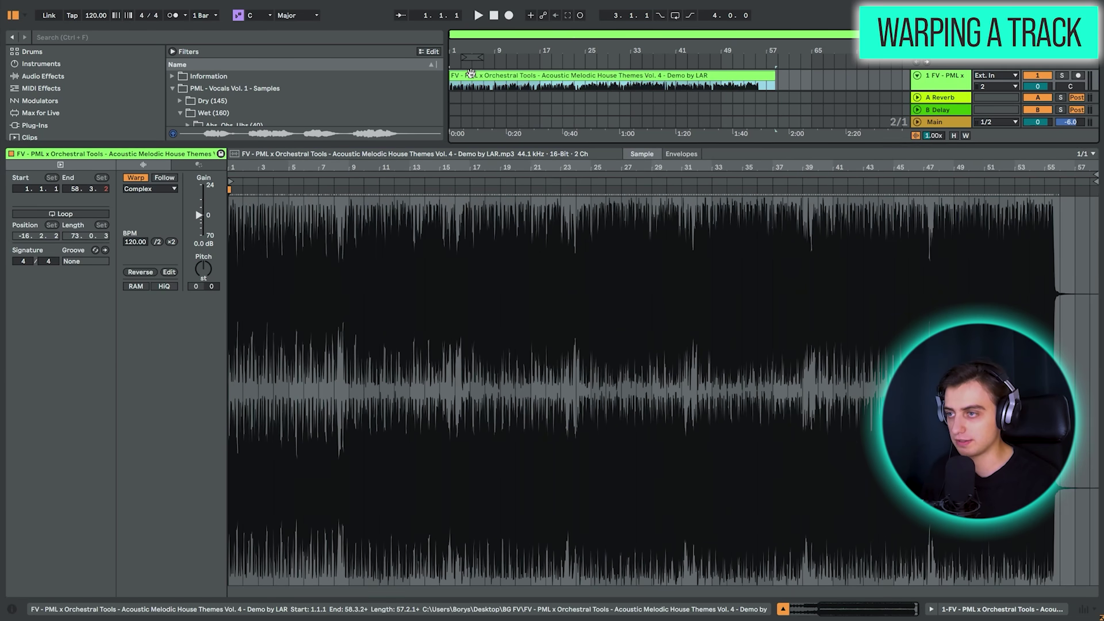
left_click_drag(231, 164, 446, 183)
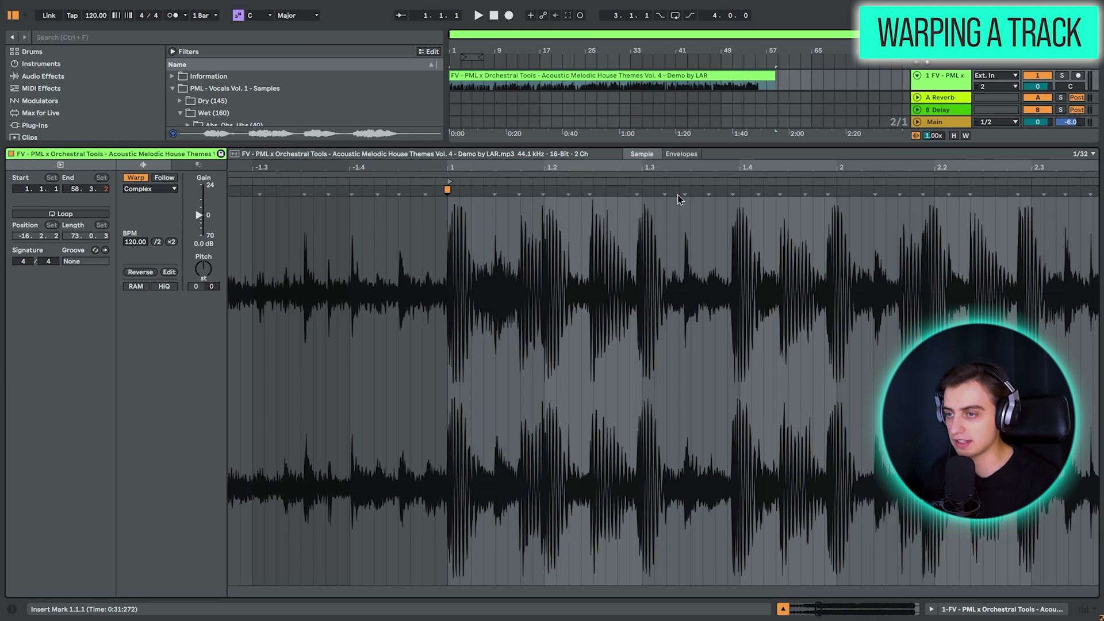
mouse_move(637, 168)
left_mouse_down()
mouse_move(628, 185)
mouse_move(638, 151)
left_mouse_up()
left_click(625, 191)
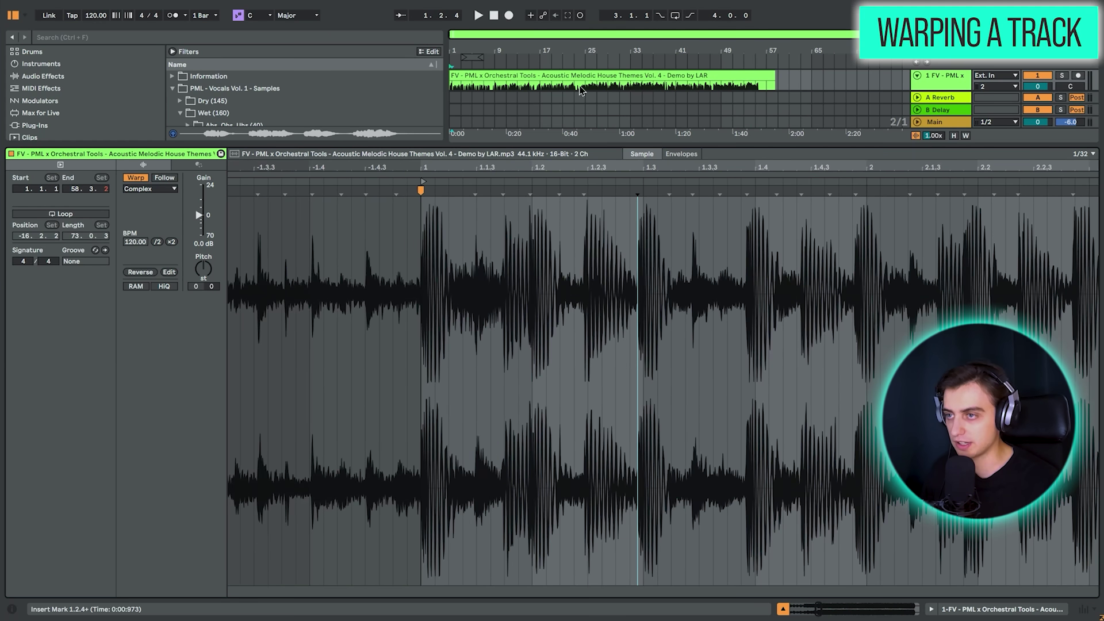
key("space")
key("space")
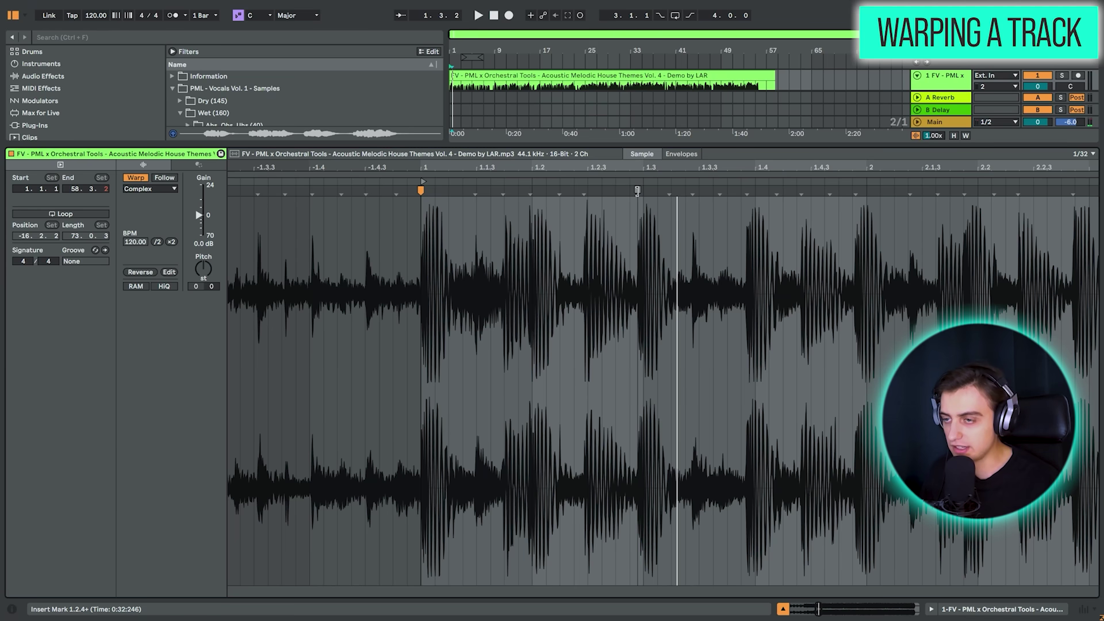
scroll(637, 193, "up", 4)
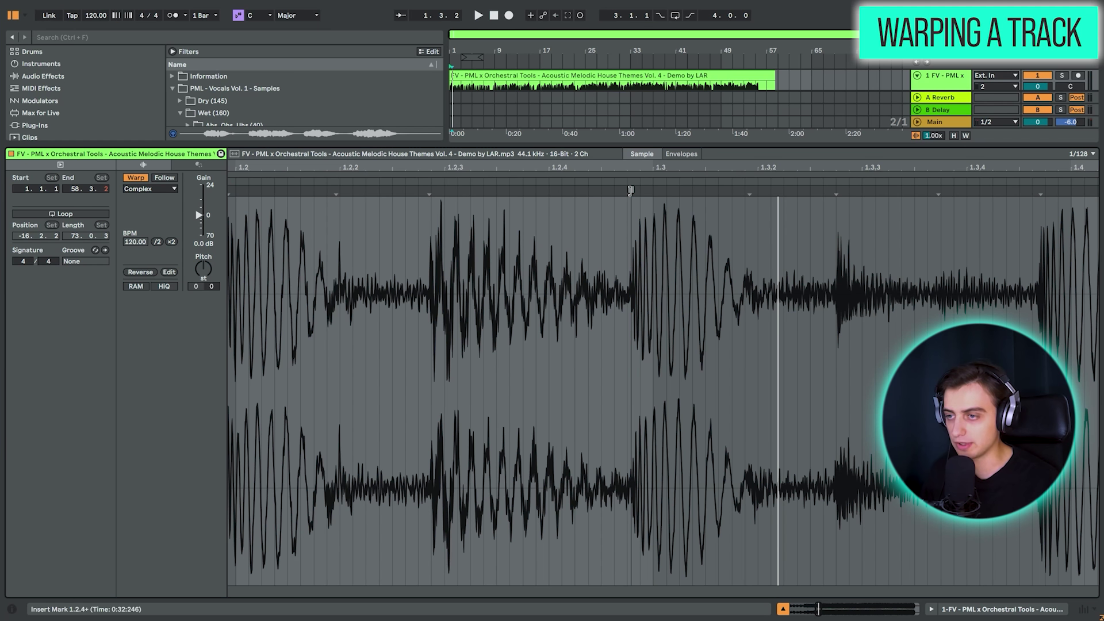
mouse_move(631, 190)
left_mouse_down()
mouse_move(653, 190)
mouse_move(636, 109)
mouse_move(546, 95)
left_mouse_up()
Step: Turn on the metronome and play the clip from its start, checking the kicks against the grid through clip bar 4
left_click(170, 18)
left_click_drag(547, 165, 541, 165)
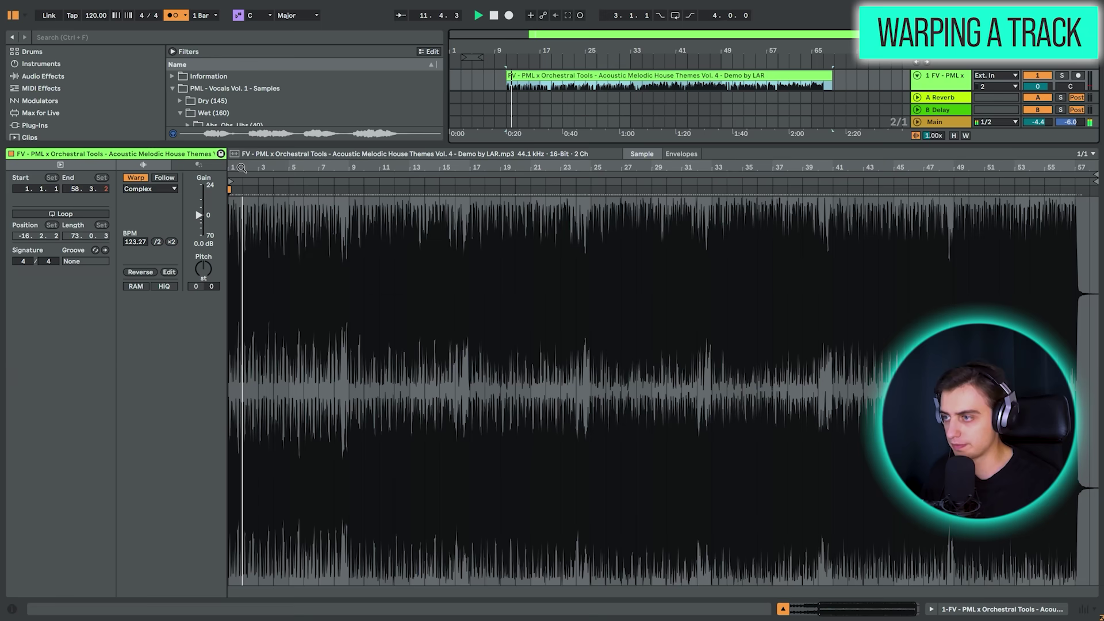
left_click_drag(241, 168, 242, 259)
left_click_drag(398, 168, 398, 192)
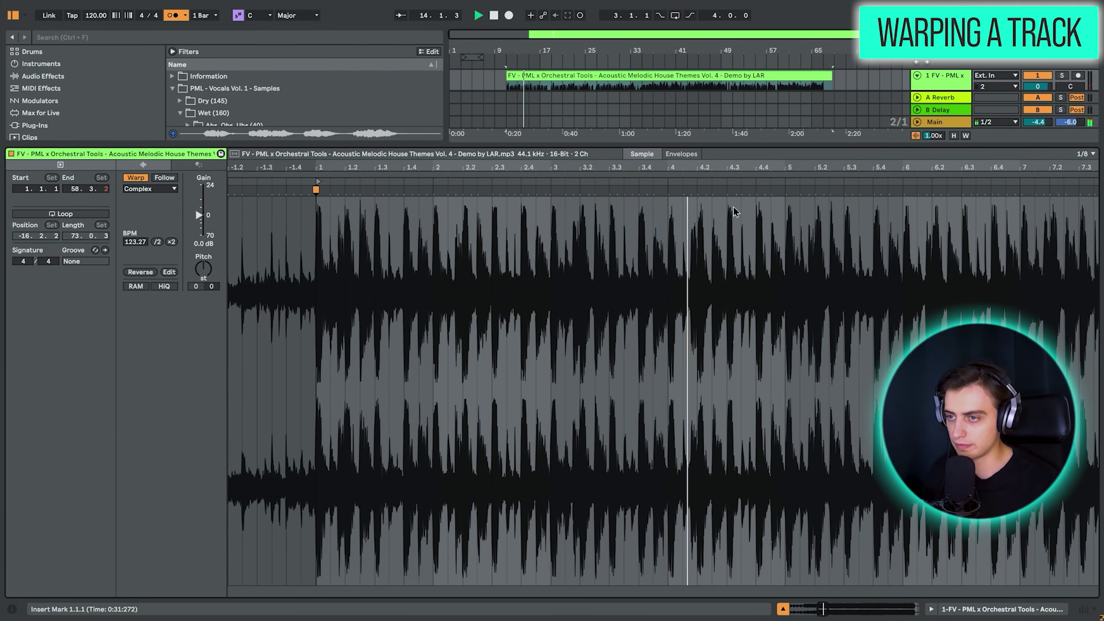
left_click_drag(784, 176, 755, 185)
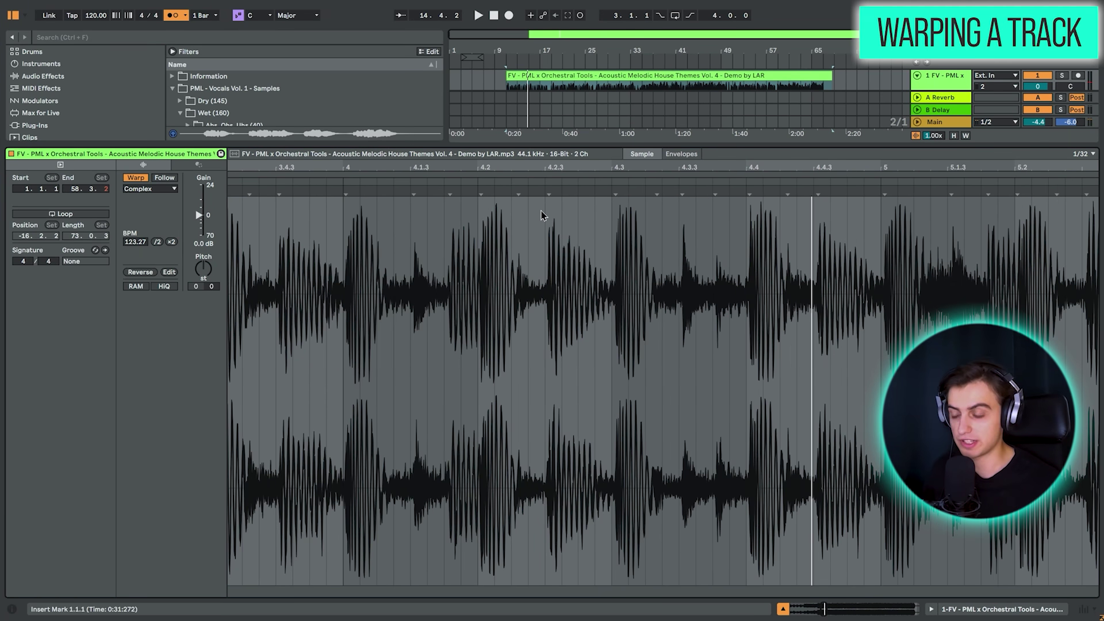
Step: Show the clip's envelopes, enlarge the arrangement area, and audition the track from bar 23 against the metronome
left_click(681, 154)
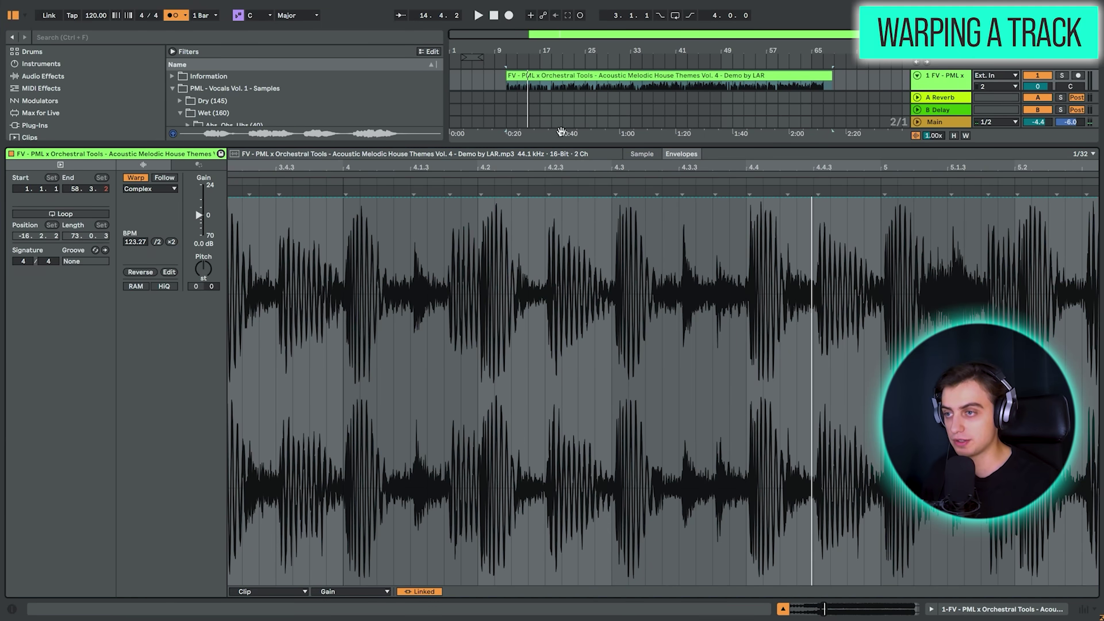
left_click_drag(557, 143, 547, 263)
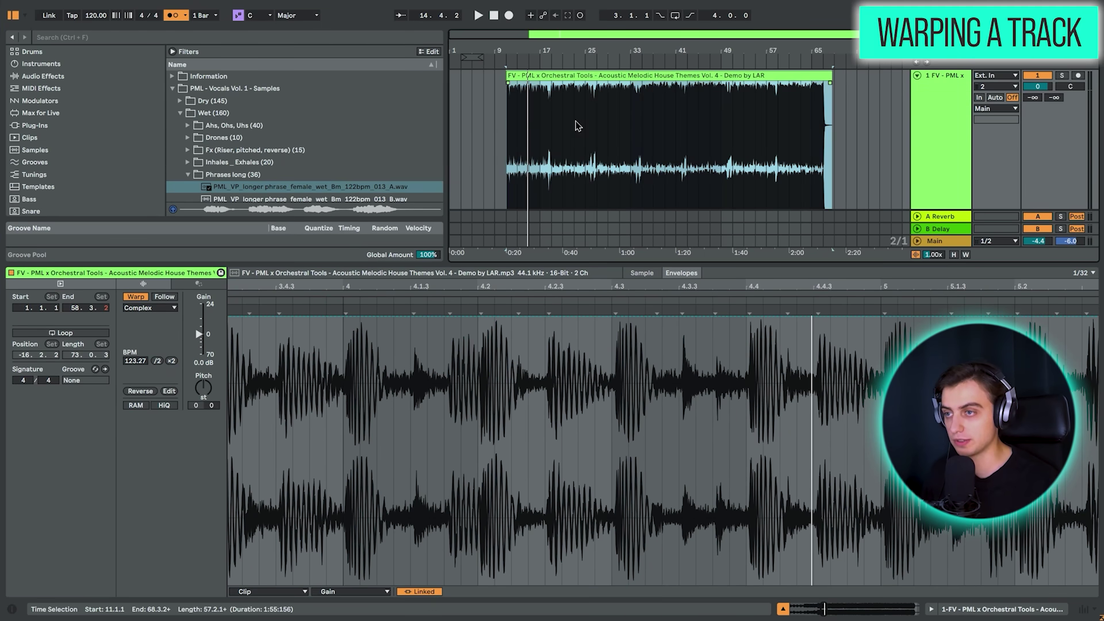
left_click(577, 126)
key("space")
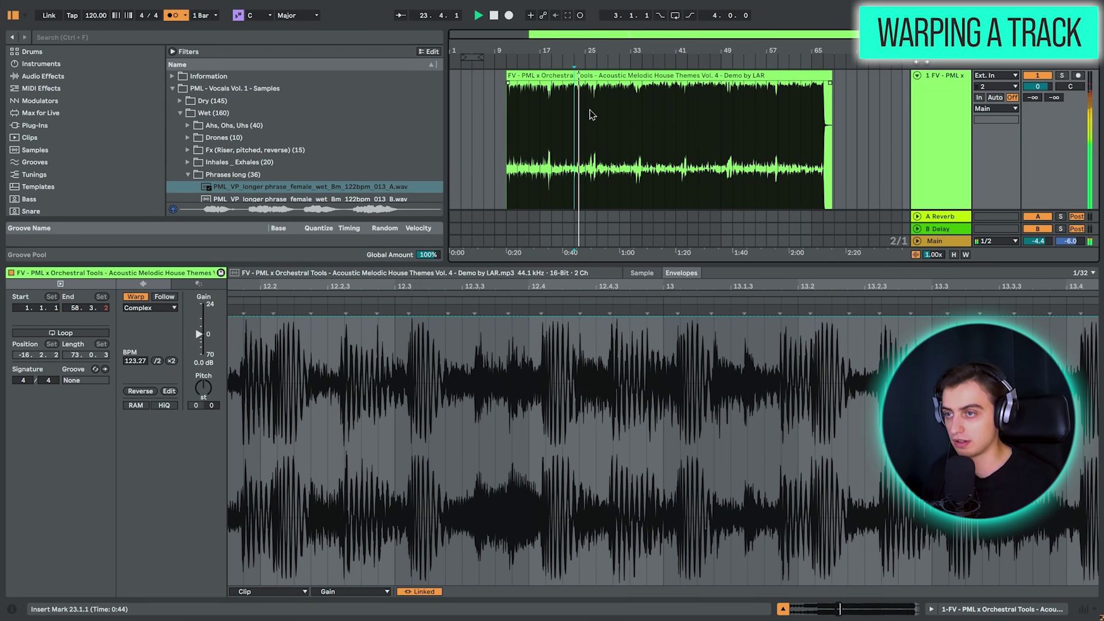
key("space")
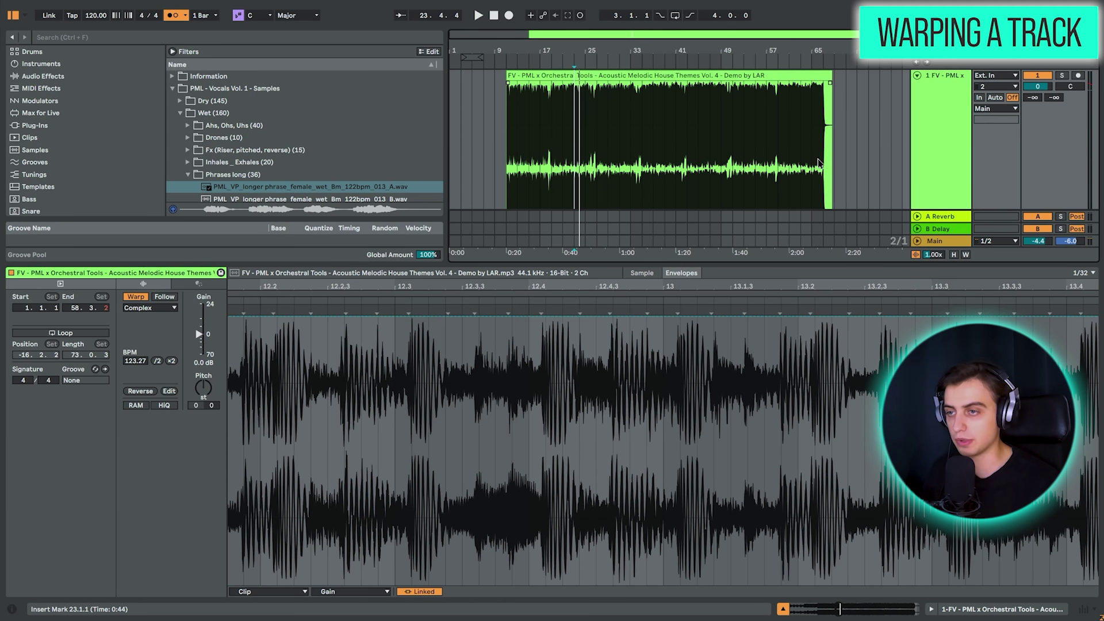
Step: Align the kick transient just after clip position 9.4 exactly with beat 9.4
left_click_drag(603, 286, 577, 219)
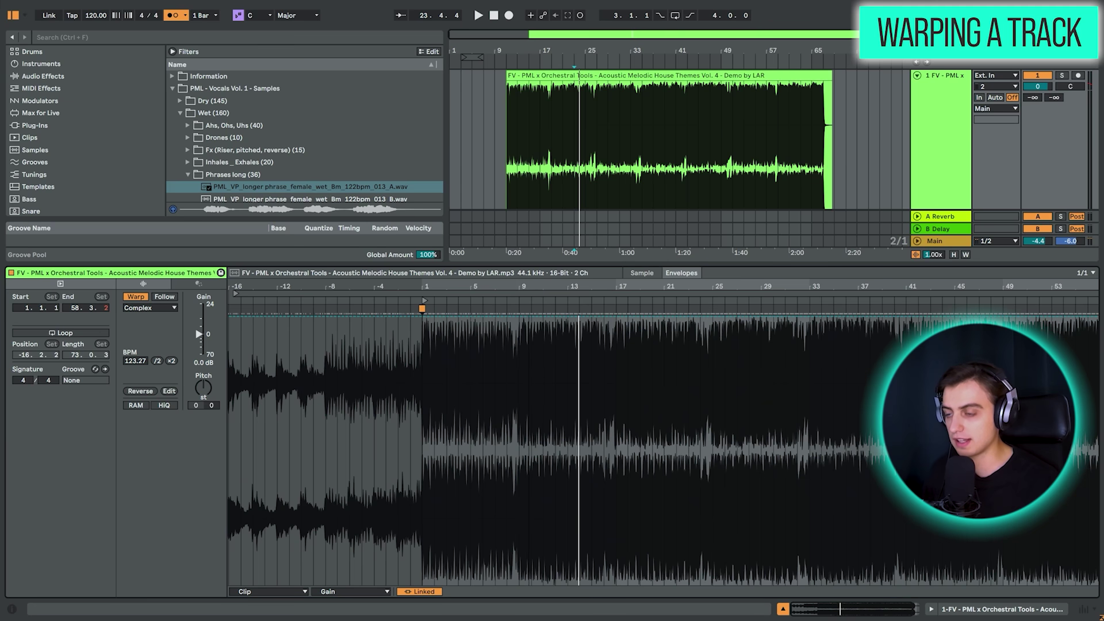
left_click_drag(533, 286, 533, 357)
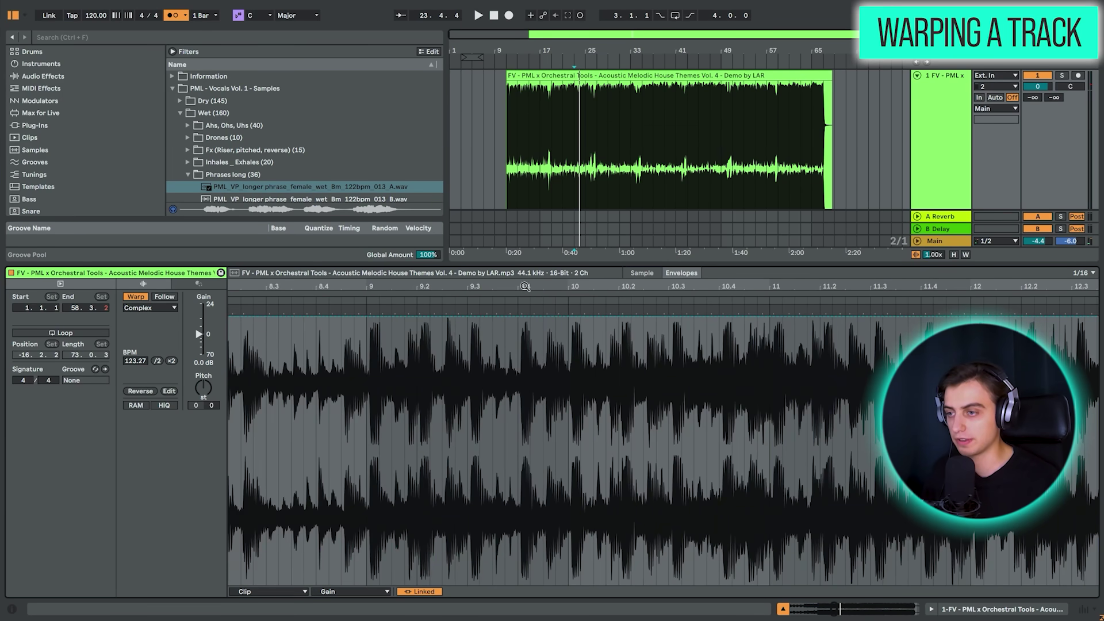
left_click_drag(525, 286, 525, 356)
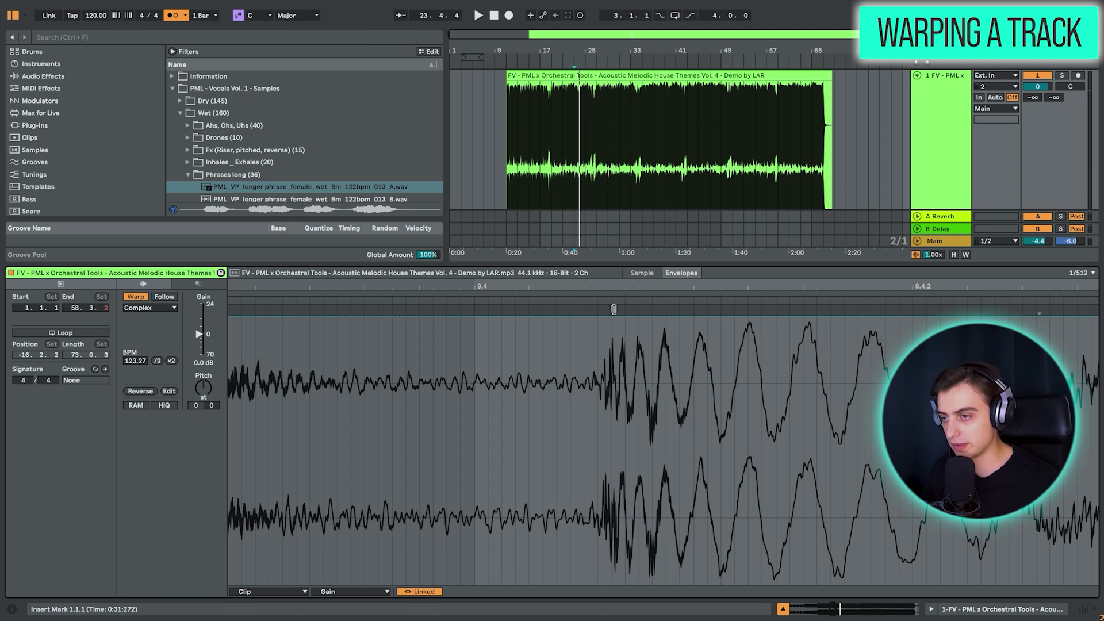
left_click(593, 314)
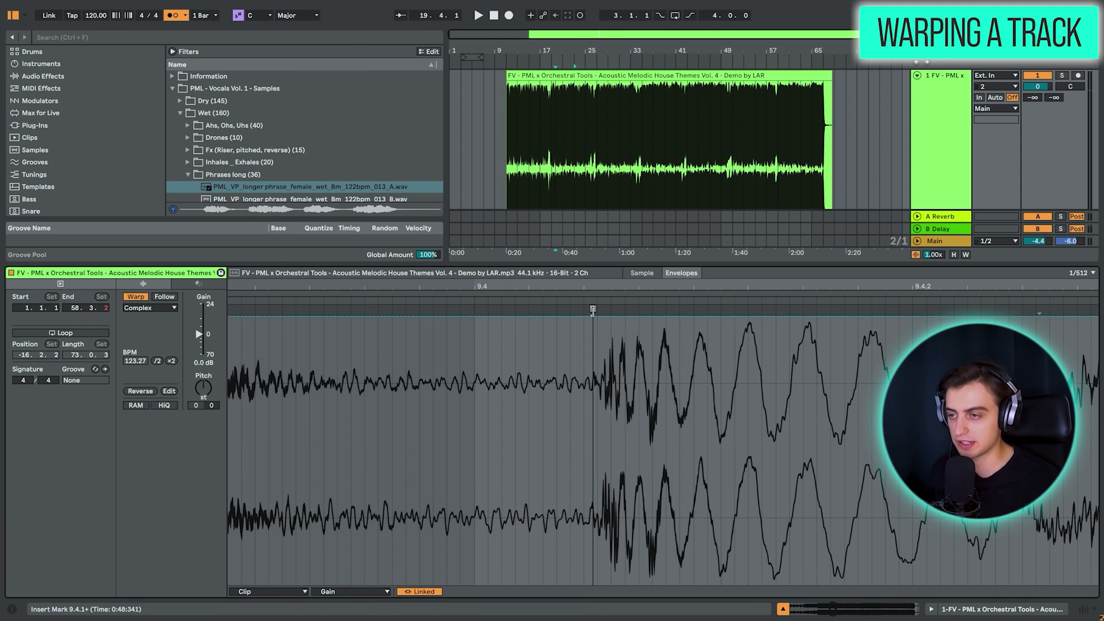
left_click_drag(593, 312, 476, 311)
Step: Play the track from bar 23 to check the warped timing against the metronome
left_click_drag(535, 286, 536, 195)
left_click(570, 113)
key("space")
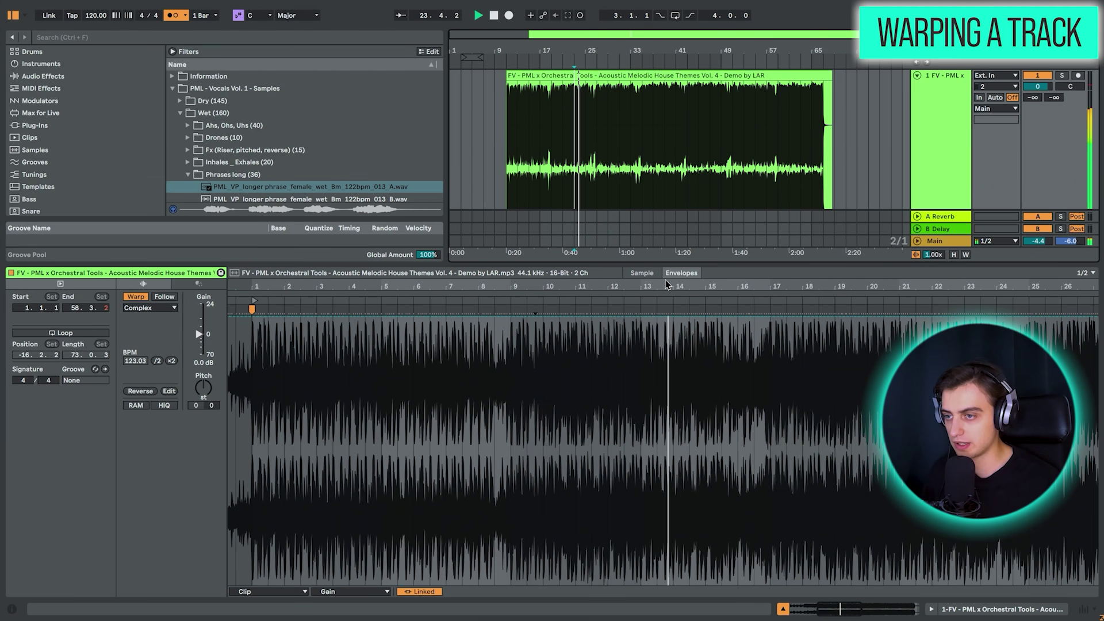
key("space")
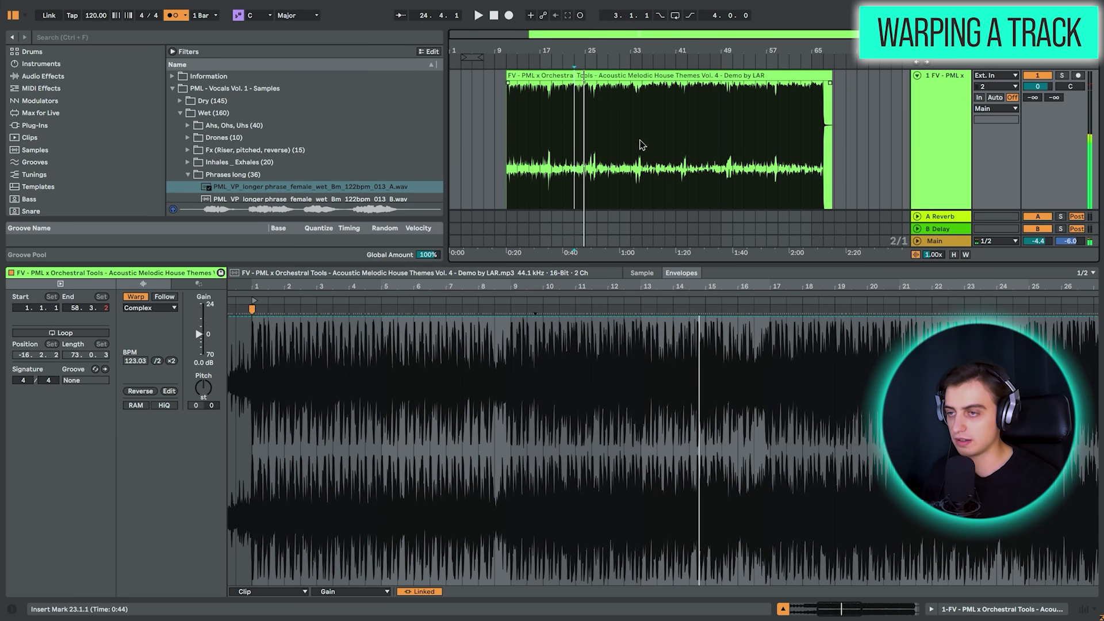
Step: Play from bar 37 and align the kick transient near clip position 28.4 with the grid
left_click(676, 123)
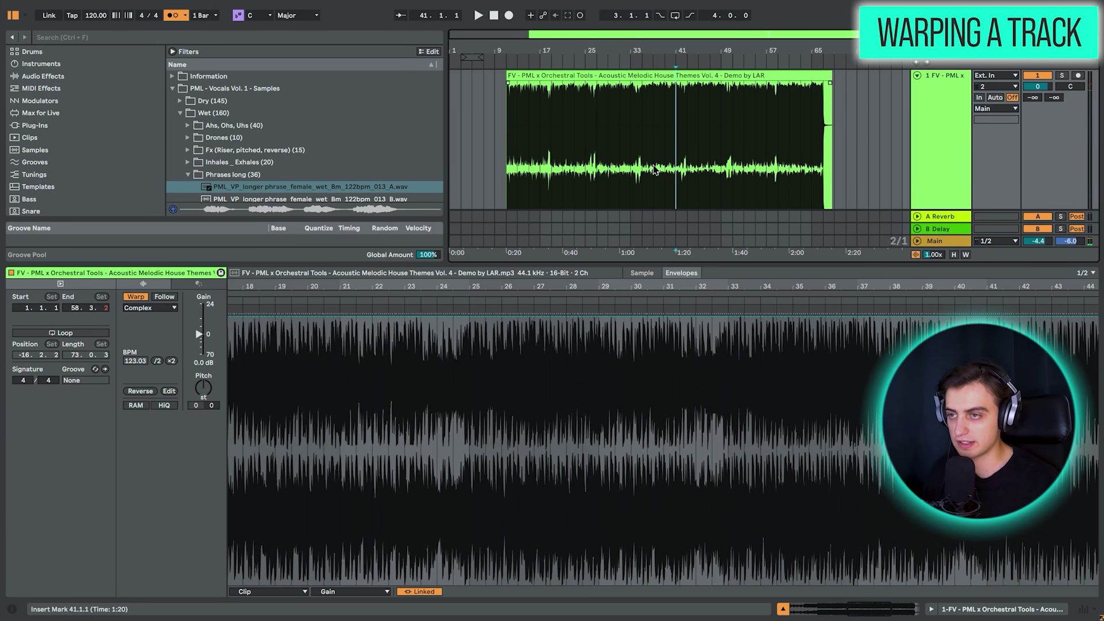
left_click(656, 133)
key("space")
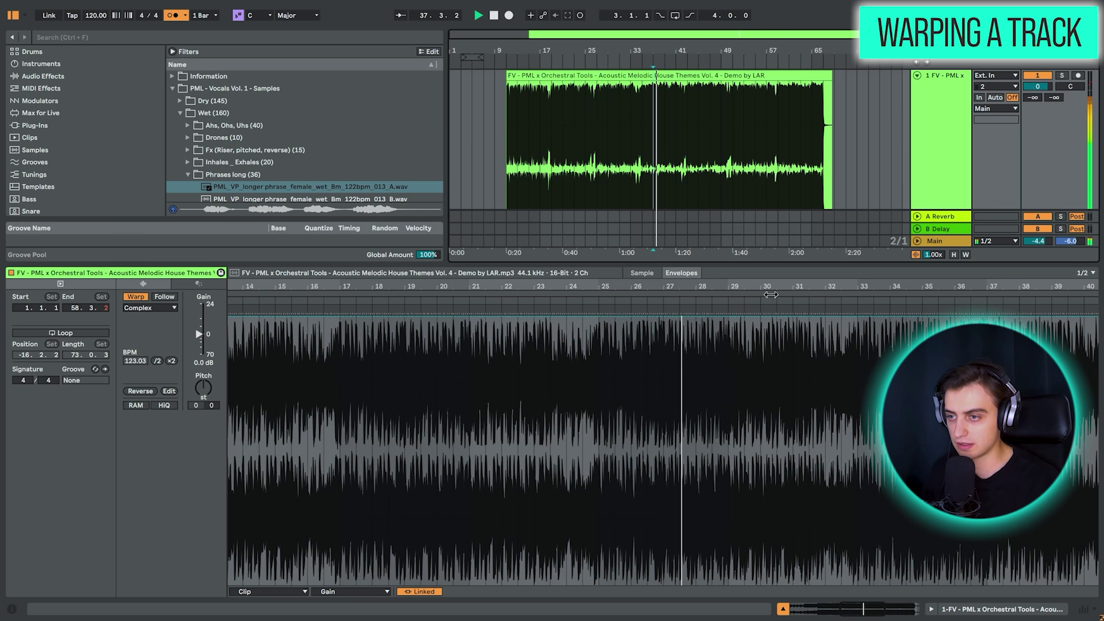
scroll(716, 292, "up", 10)
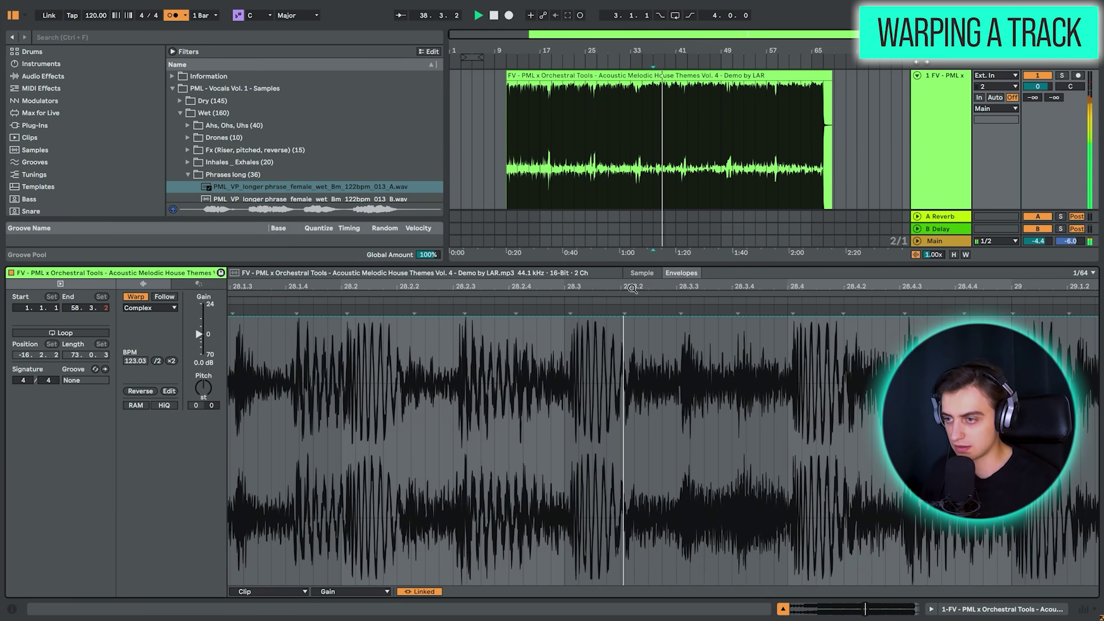
left_click(795, 323)
key("space")
scroll(801, 320, "up", 8)
left_click_drag(773, 311, 719, 306)
Step: Audition the track from bars 47 and 63, and pull the kick transient just after clip bar 53 onto bar 53
left_click(709, 125)
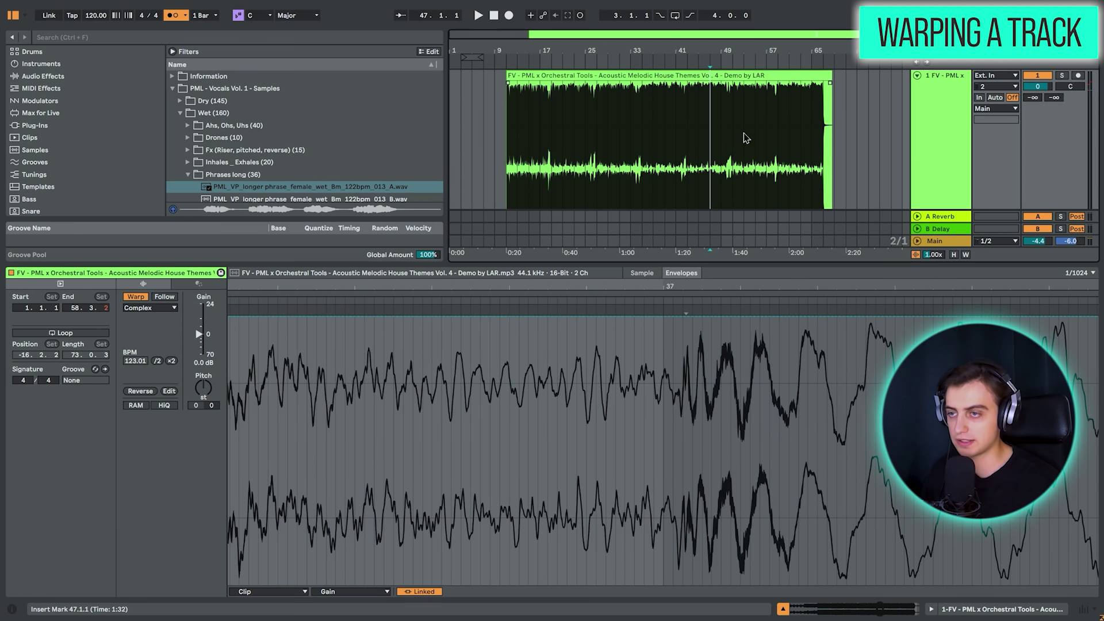
key("space")
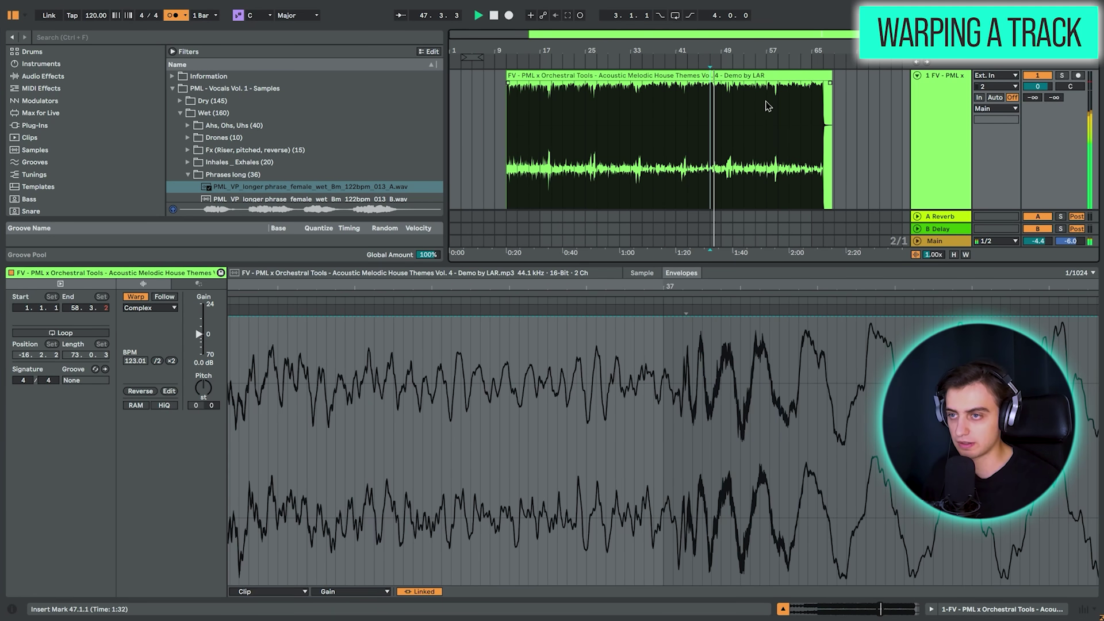
left_click(769, 106)
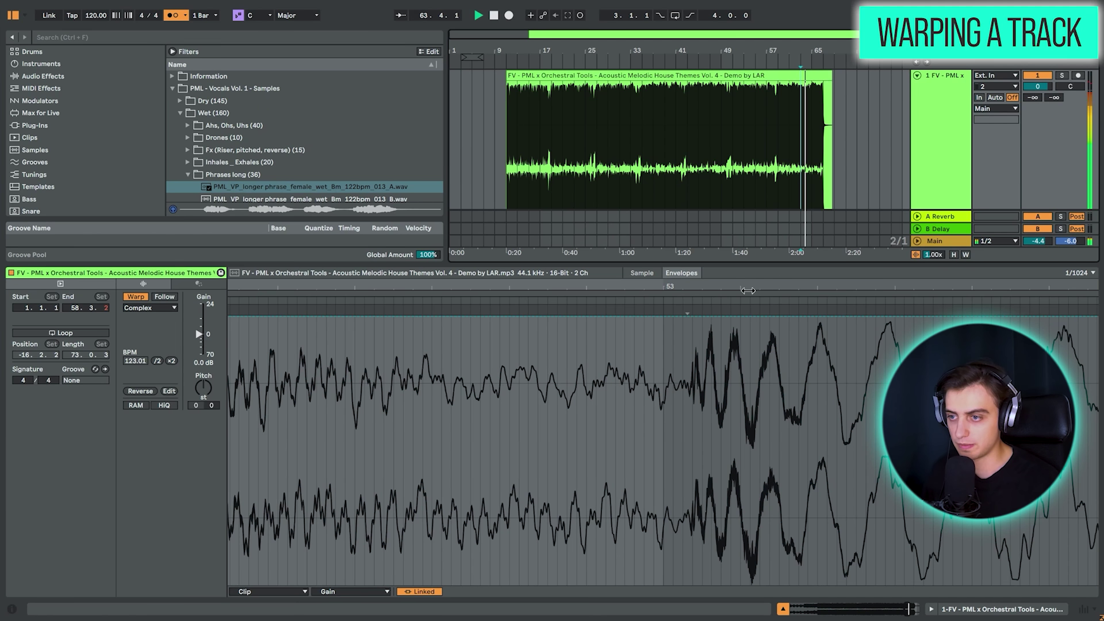
key("space")
mouse_move(748, 290)
left_mouse_down()
mouse_move(748, 241)
mouse_move(827, 328)
mouse_move(755, 314)
mouse_move(670, 318)
mouse_move(704, 161)
left_mouse_up()
Step: Play the track from bars 63 and 65 and from the clip's start to check its timing against the metronome
key("space")
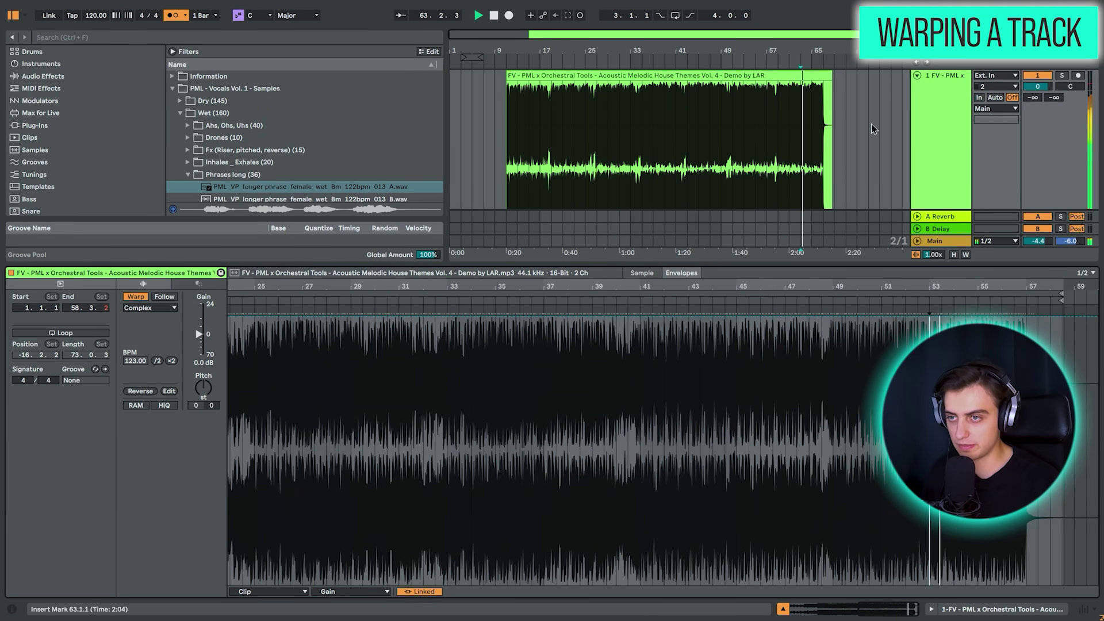
left_click(817, 113)
key("space")
key("space")
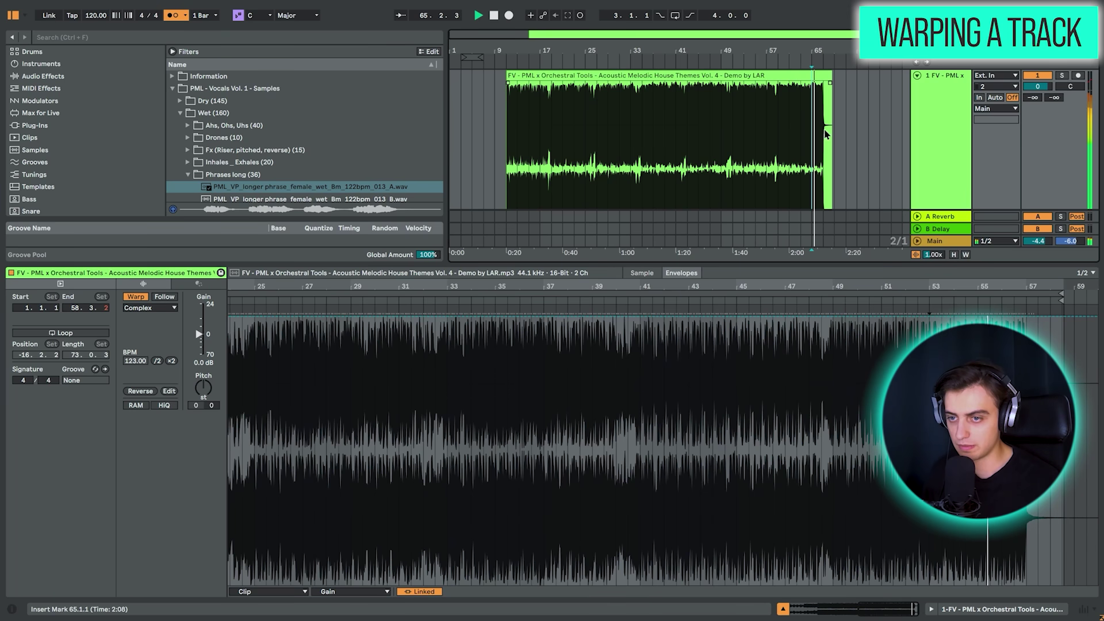
left_click(512, 73)
key("space")
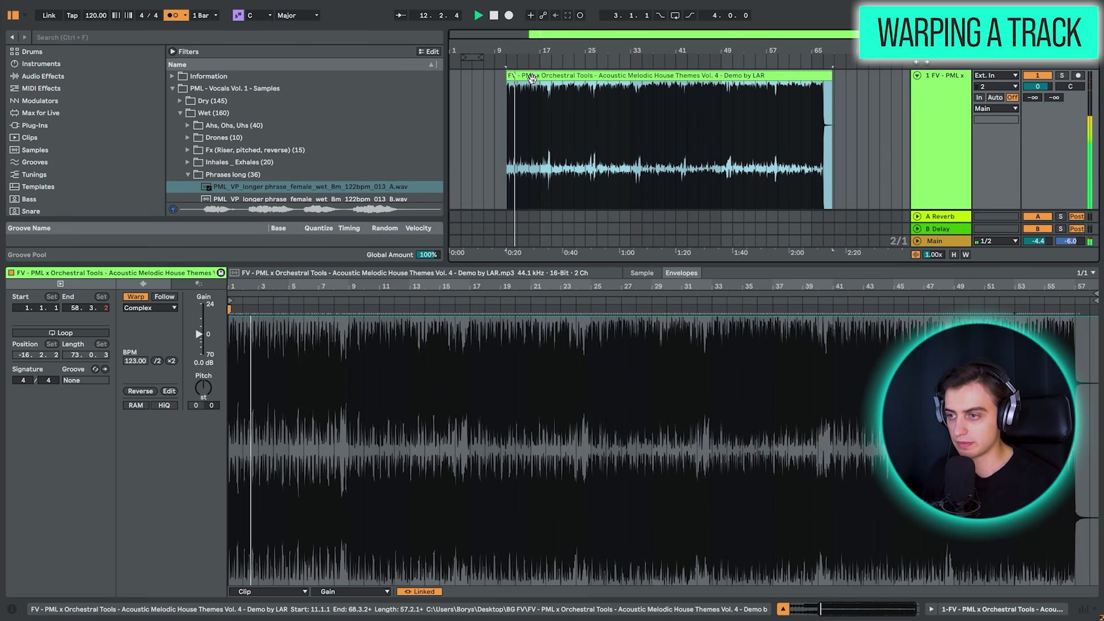
key("space")
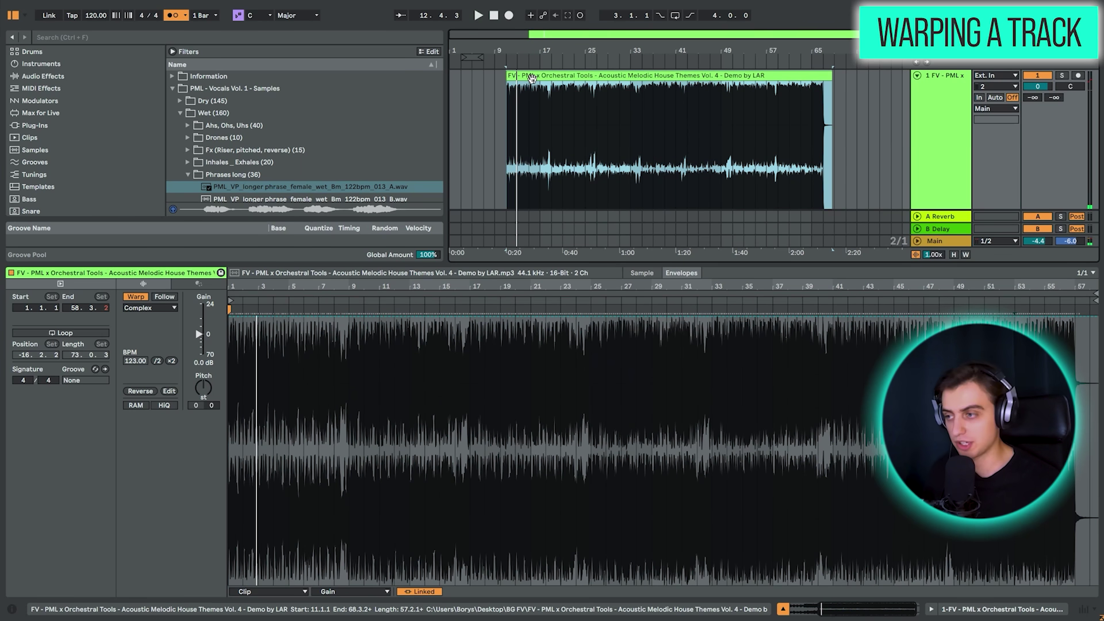
Step: Extend the track clip's start back to -16.1.1 to include the intro, and play it from bar 11 against the metronome
mouse_move(261, 287)
left_mouse_down()
mouse_move(502, 287)
mouse_move(231, 300)
mouse_move(235, 402)
left_mouse_up()
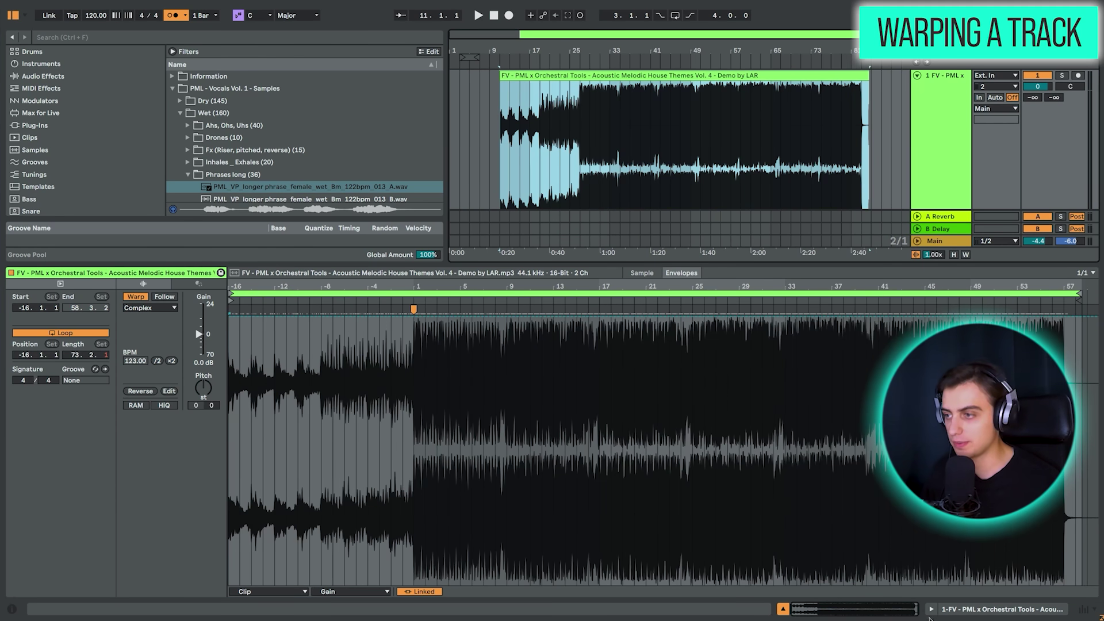
left_click(525, 132)
left_click(502, 124)
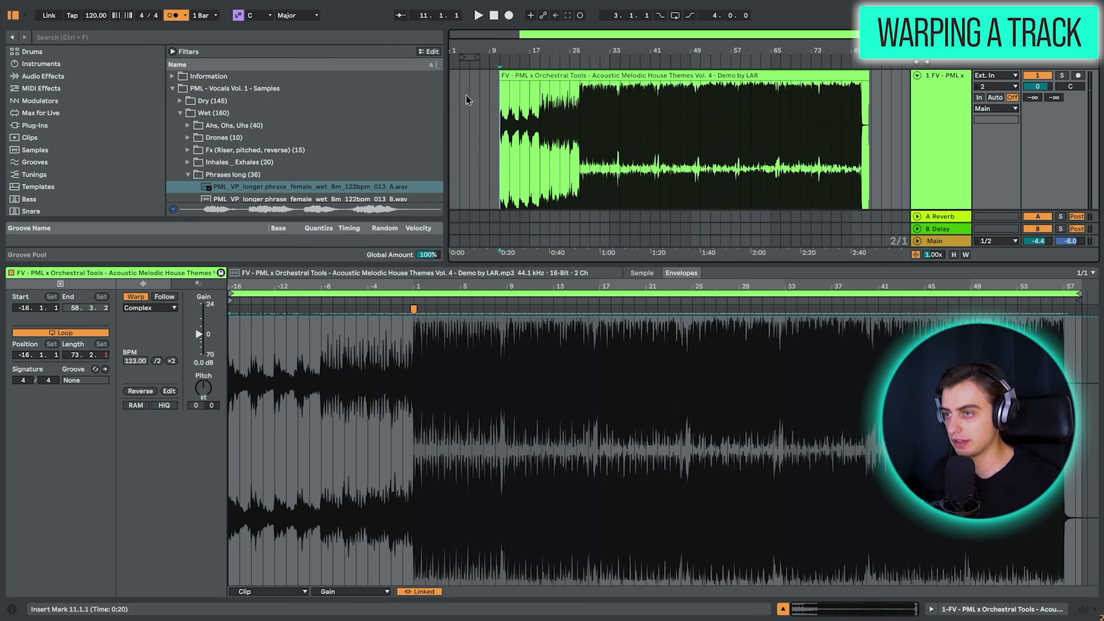
key("space")
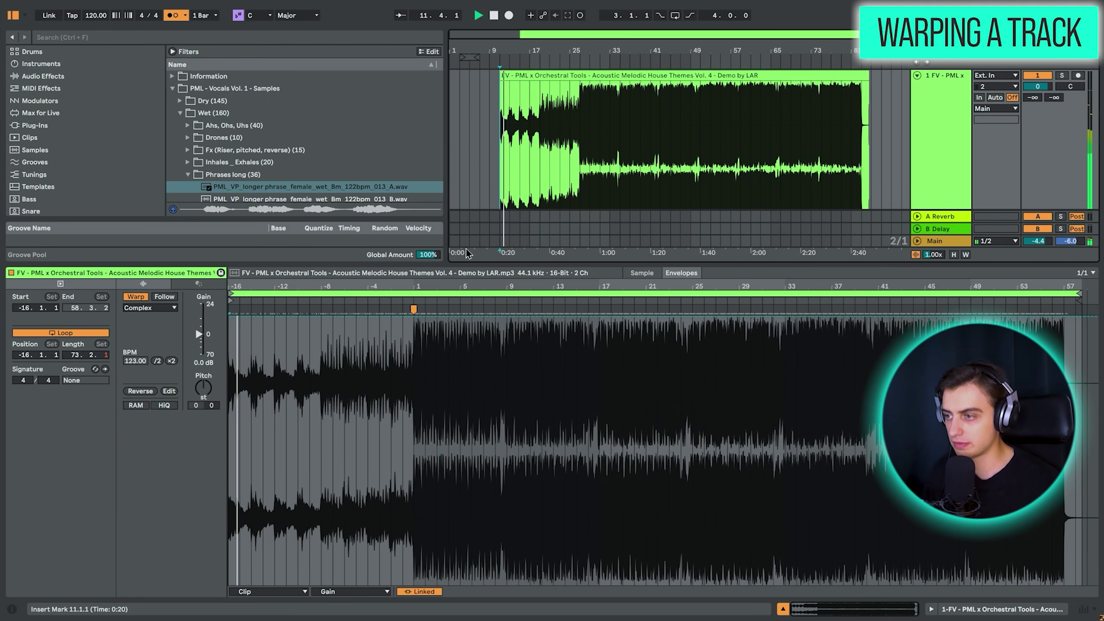
left_click_drag(246, 287, 246, 403)
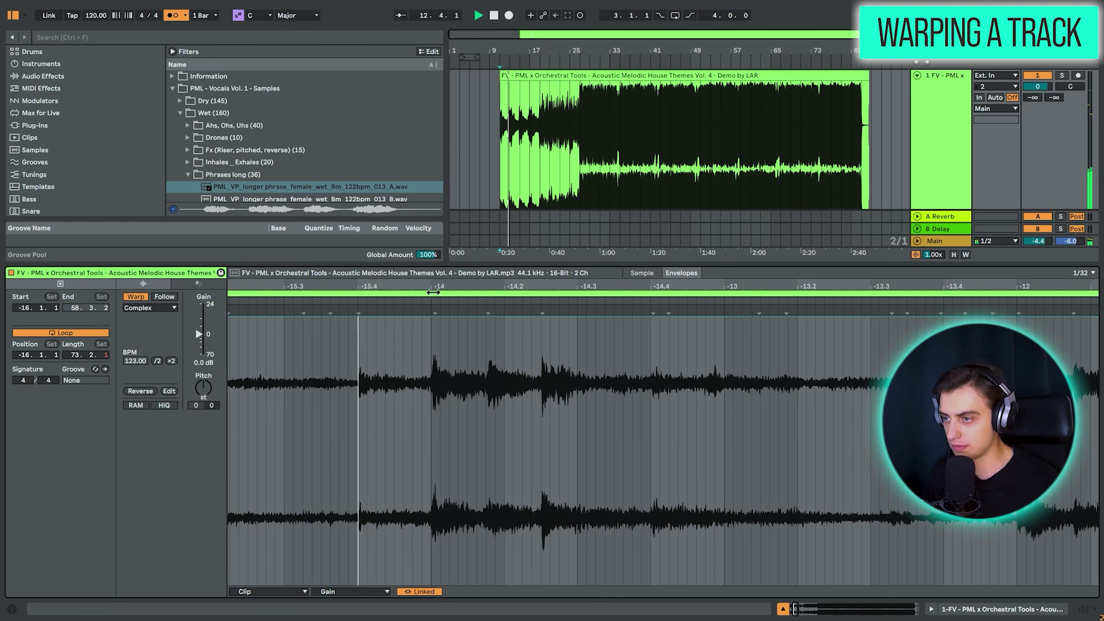
left_click_drag(507, 287, 507, 268)
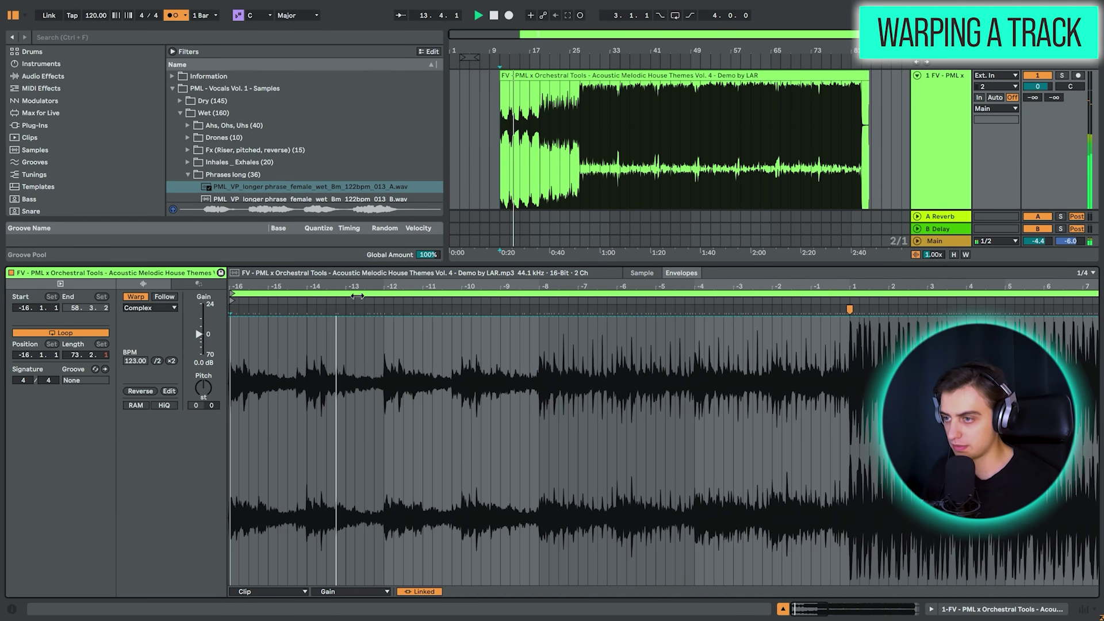
Step: Play the track from bars 49 and 77 to check its warped timing against the metronome
left_click(692, 110)
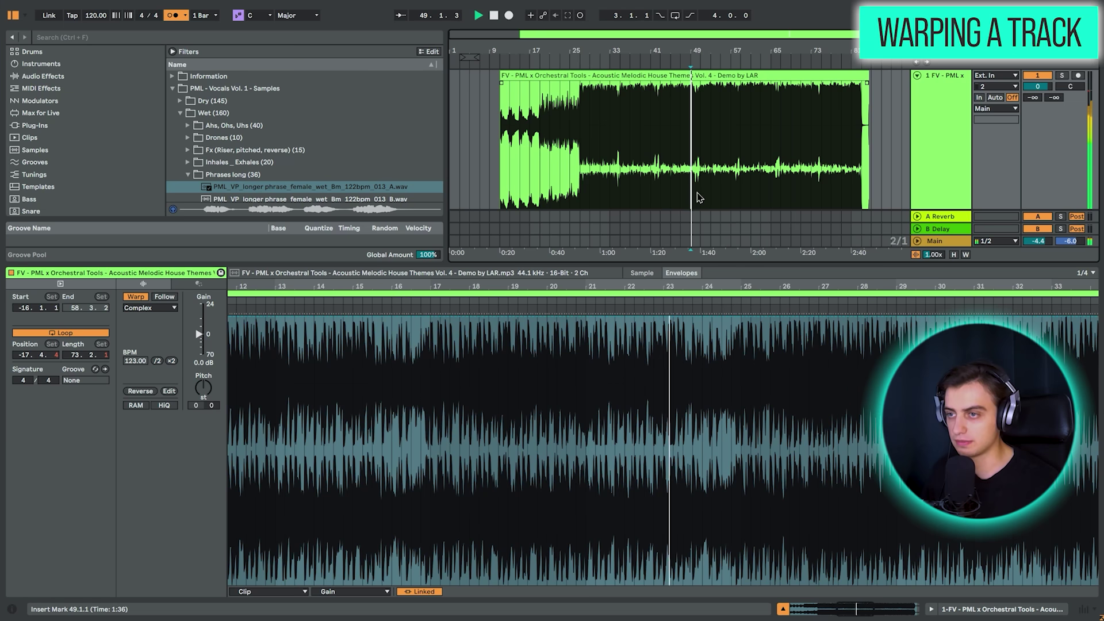
left_click_drag(732, 288, 732, 224)
key("ctrl+a")
key("space")
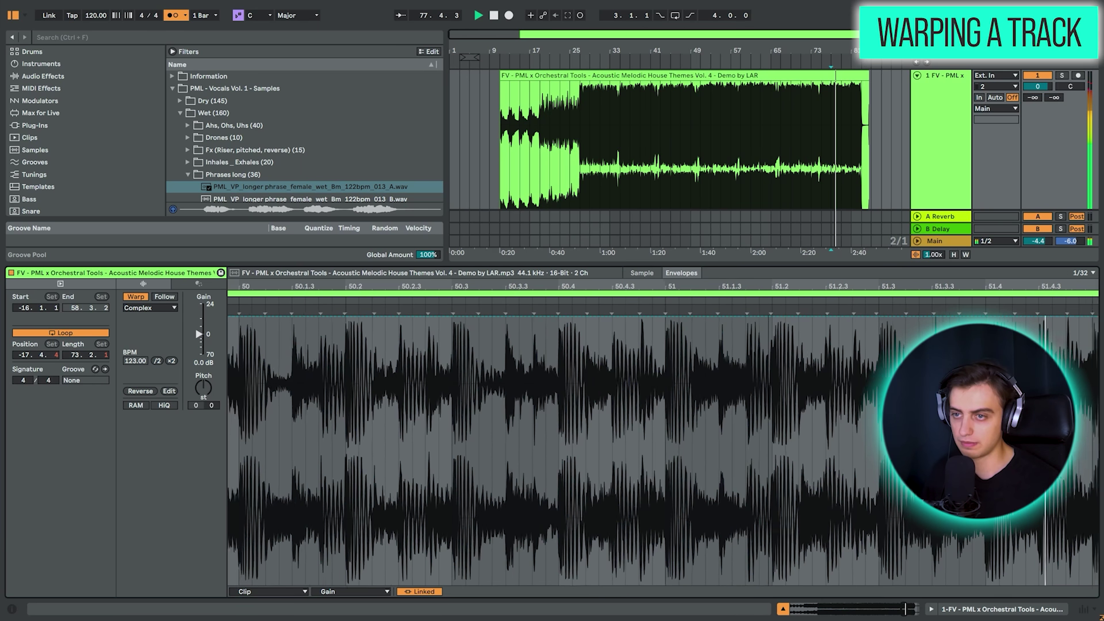
left_click_drag(867, 288, 867, 224)
key("space")
left_click_drag(824, 263, 821, 382)
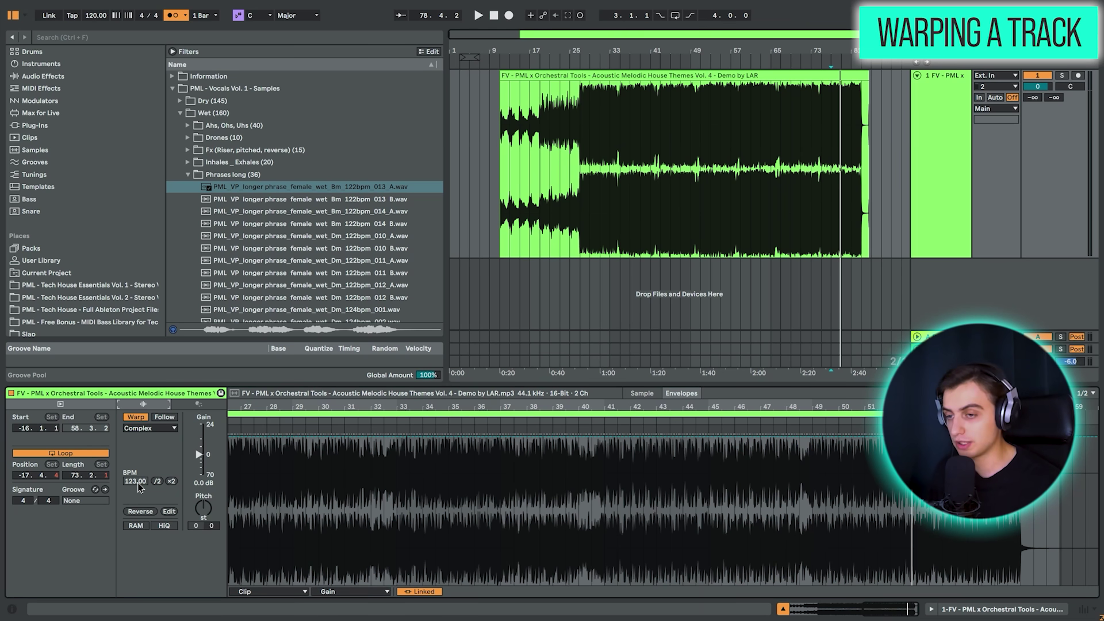
left_click_drag(254, 406, 723, 406)
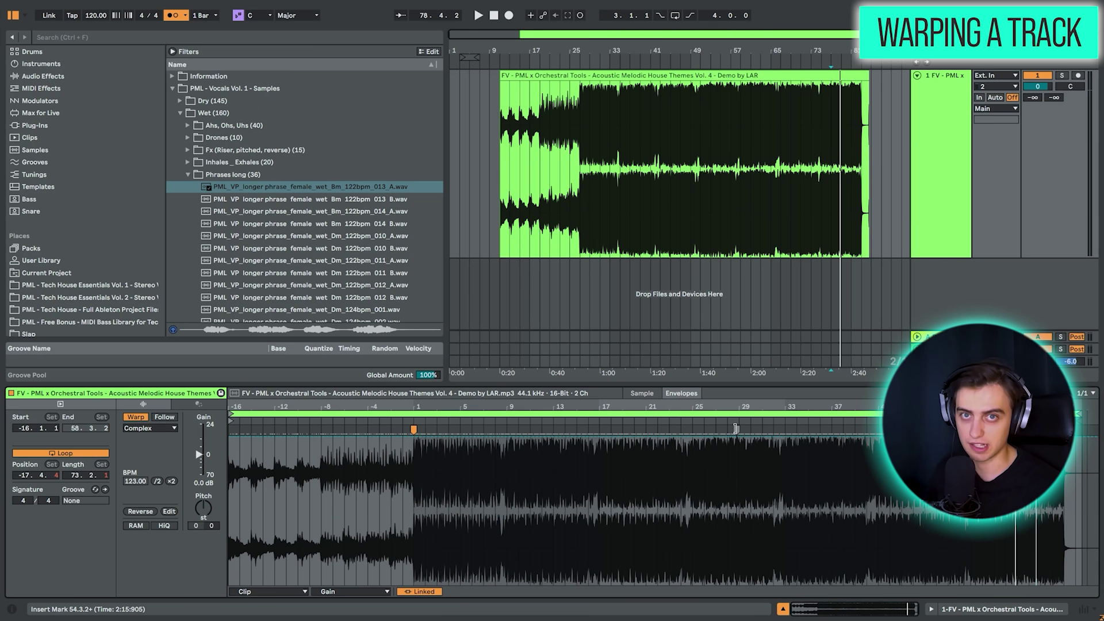
Step: Delete the demo track clip and audition the long female vocal phrases Dm_122bpm_011_A and Dm_122bpm_012_A
left_click(562, 76)
key("Delete")
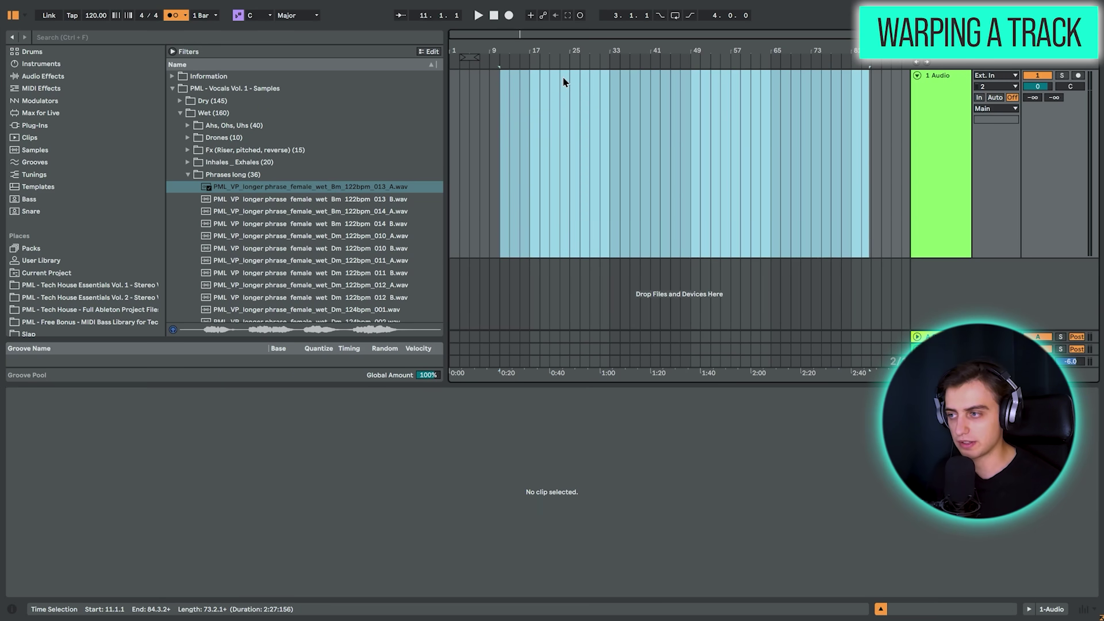
scroll(268, 168, "down", 5)
scroll(269, 168, "up", 1)
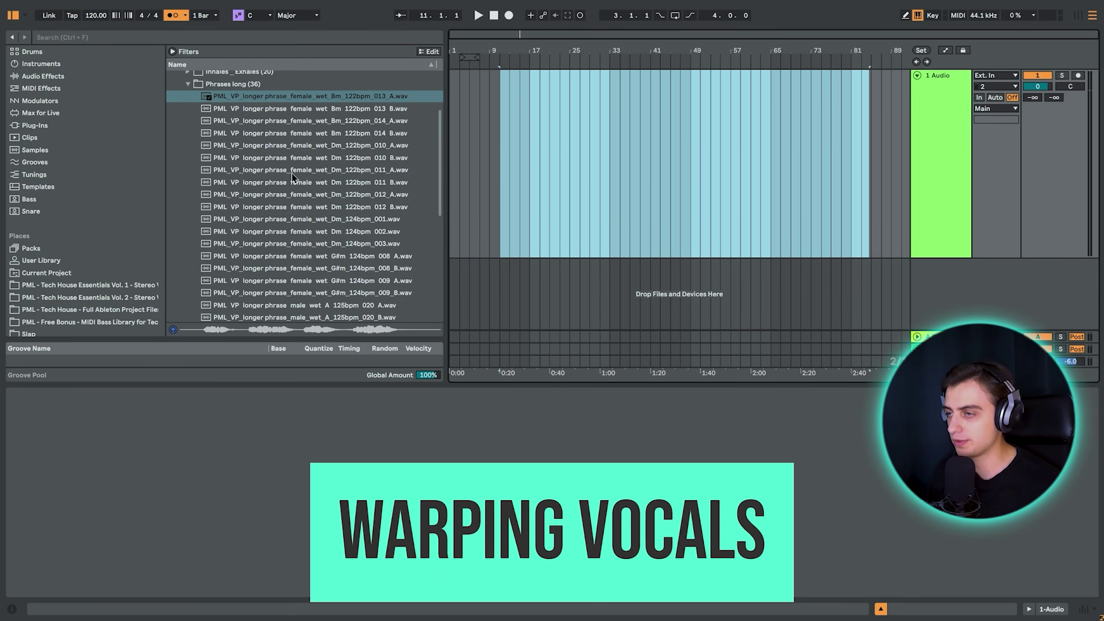
left_click(254, 171)
left_click(249, 195)
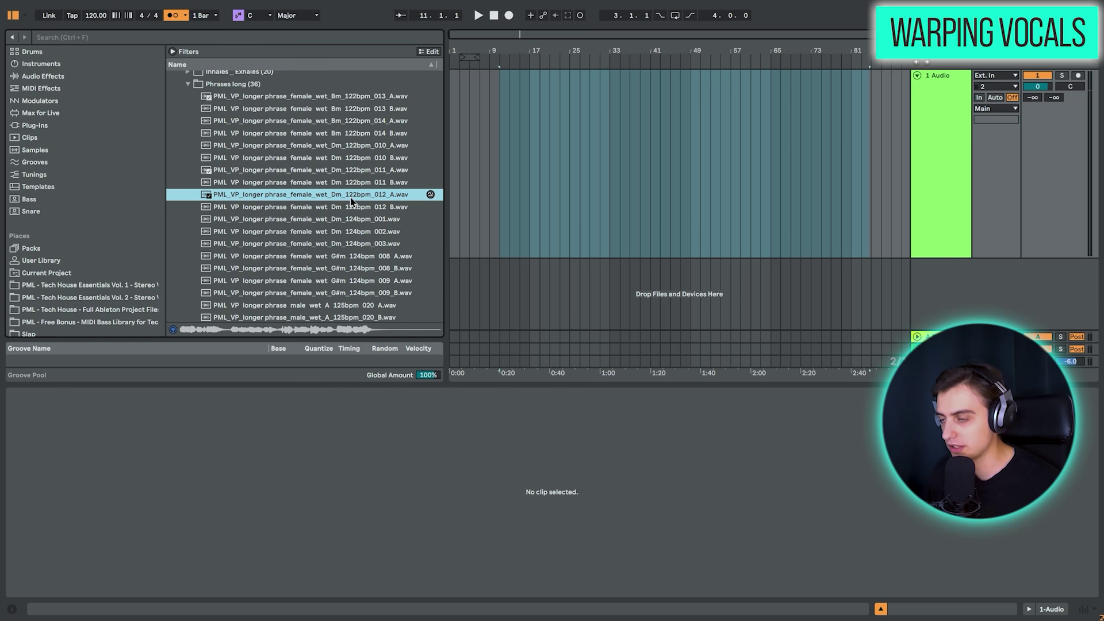
Step: Set the project tempo to 122 BPM and place the vocal phrase Dm_122bpm_012_A on the audio track at bar 17
left_click(99, 16)
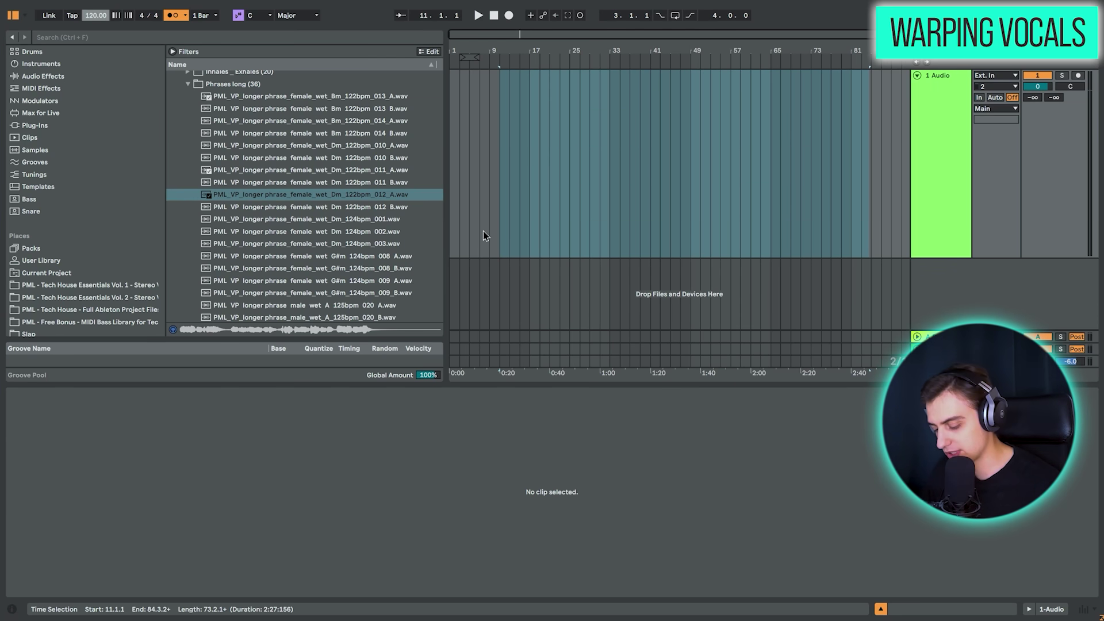
type("122")
key("Return")
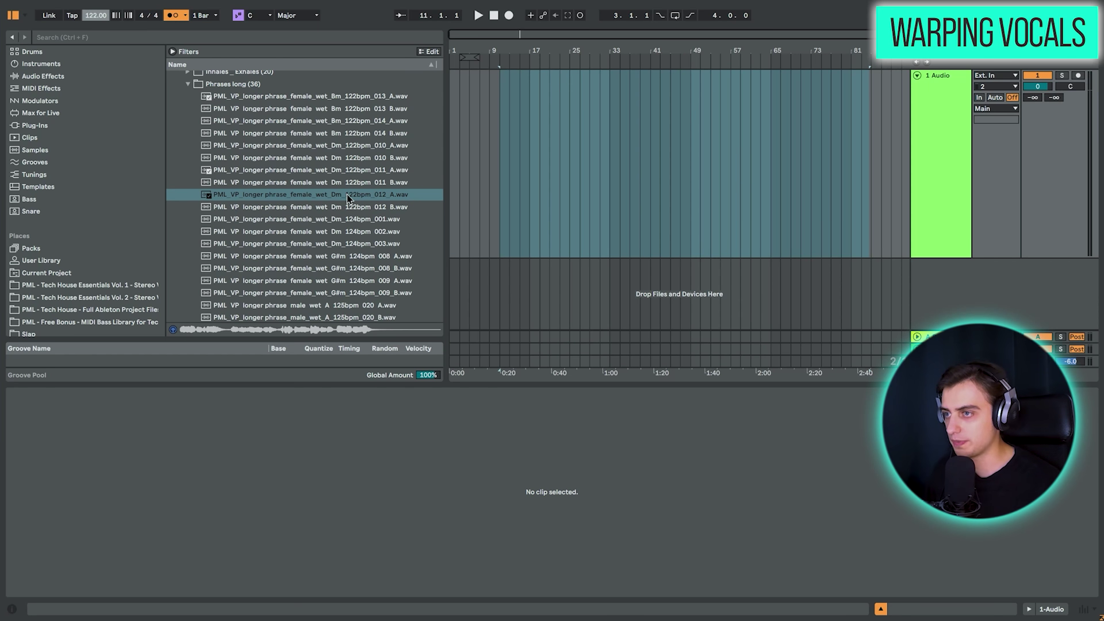
left_click(370, 190)
left_click_drag(370, 190, 531, 125)
left_click_drag(548, 52, 585, 115)
left_click_drag(730, 52, 719, 201)
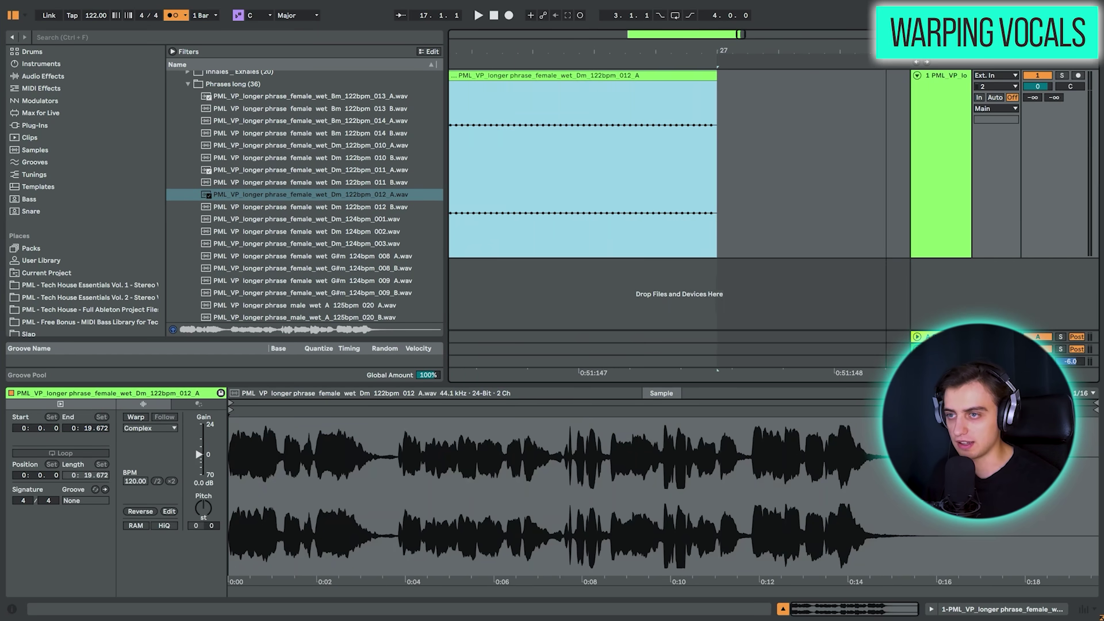
left_click_drag(725, 53, 657, 50)
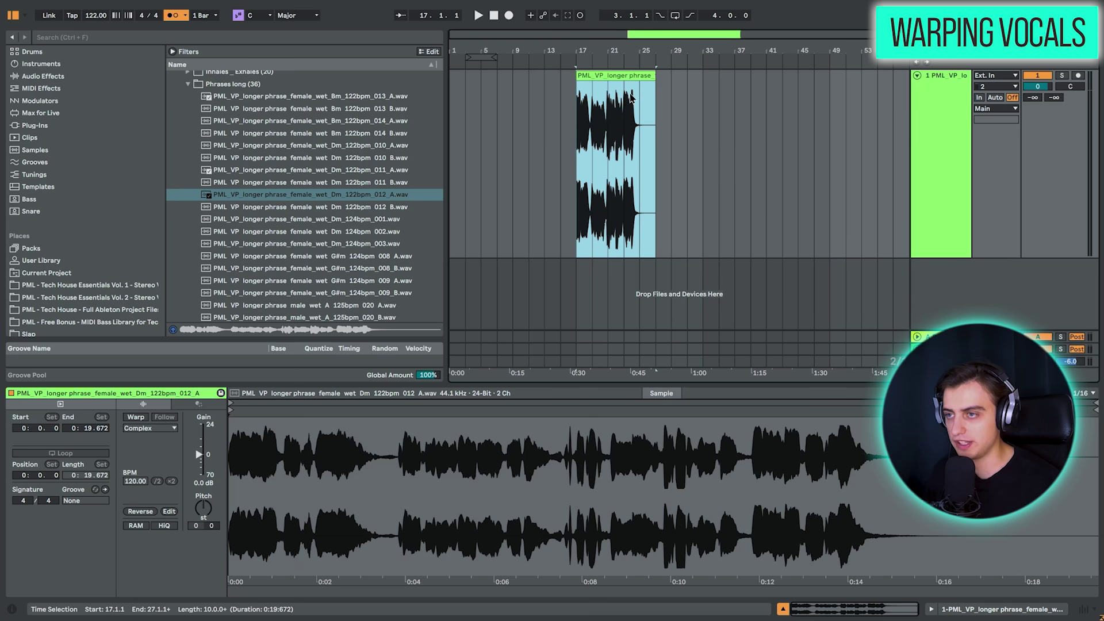
Step: Enable Warp for the vocal clip at bar 17 and play it against the metronome
left_click(131, 420)
left_click(131, 422)
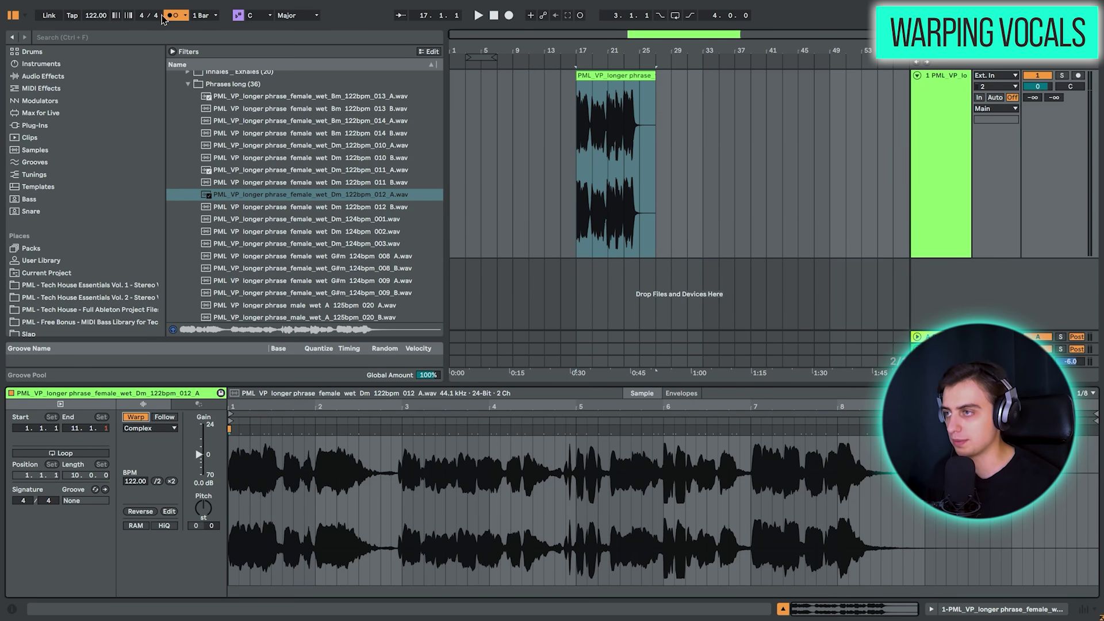
key("space")
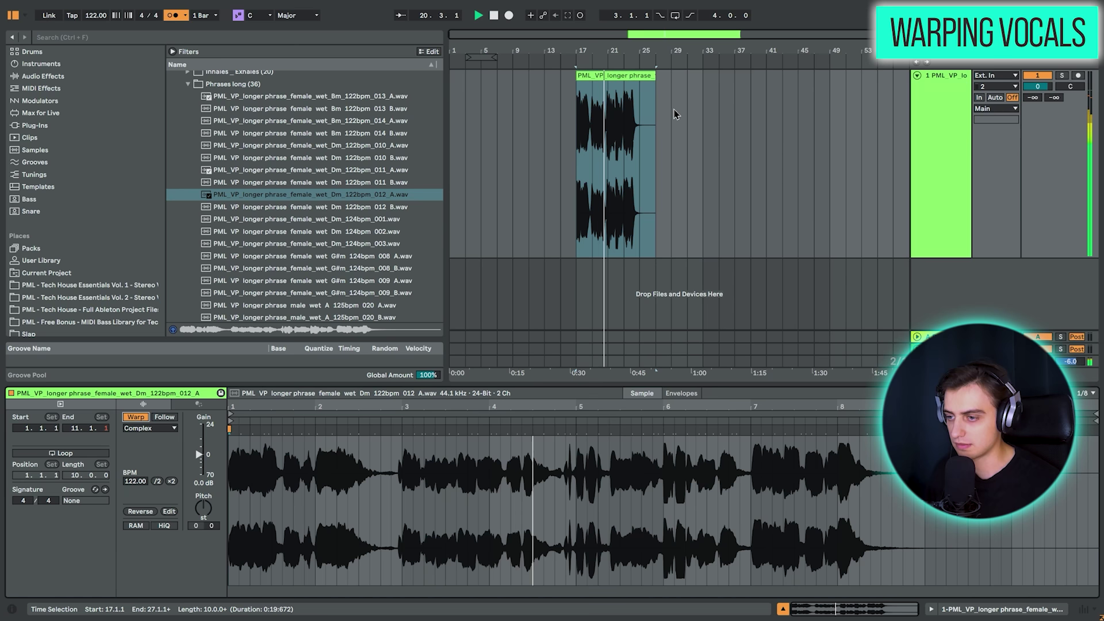
key("space")
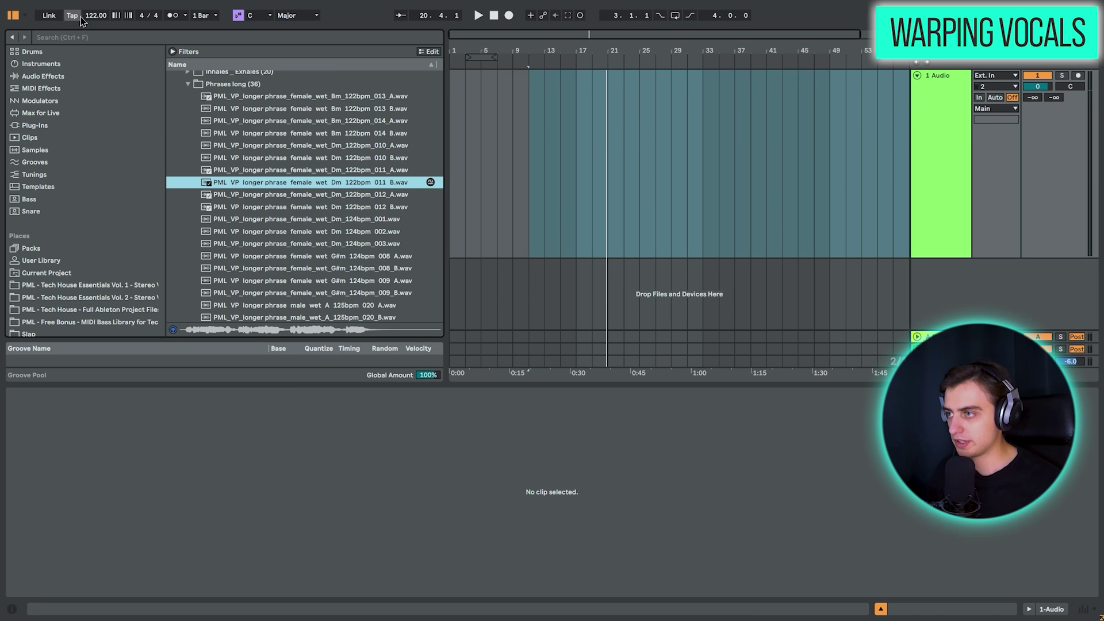
Step: Set the project tempo to 120 BPM and place the vocal phrase Dm_122bpm_012_A on the audio track at bar 9
left_click(89, 16)
type("120")
key("Return")
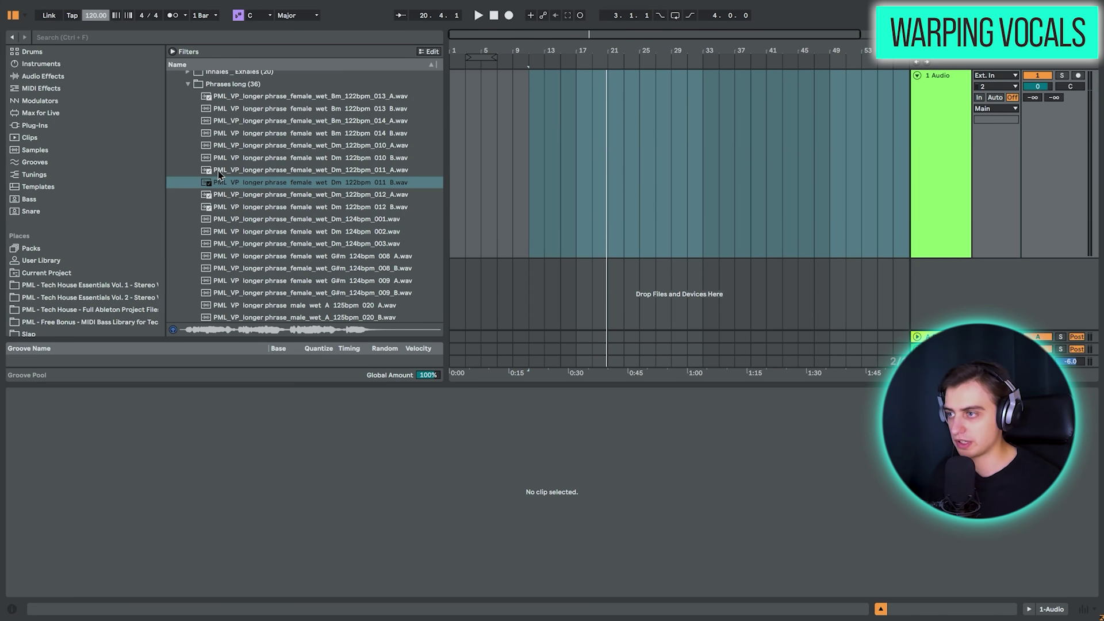
left_click(221, 184)
left_click_drag(222, 194, 515, 129)
Step: Play the unwarped vocal clip from bar 9 against the metronome, and enable Warp for it
key("space")
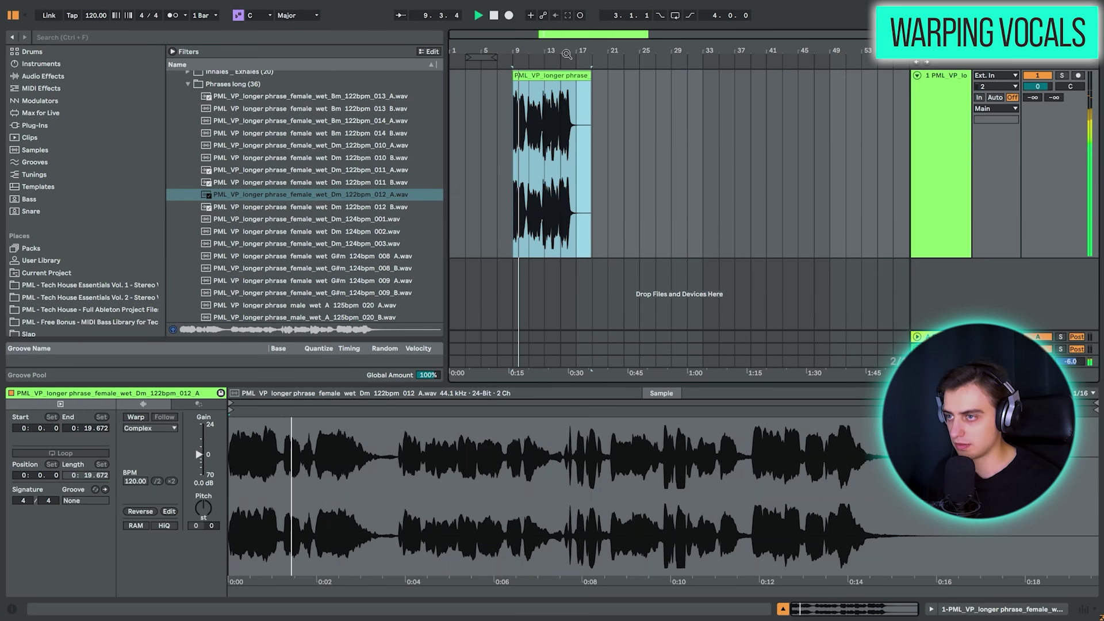
key("space")
left_click_drag(582, 51, 695, 116)
left_click_drag(702, 51, 701, 18)
left_click_drag(589, 50, 571, 86)
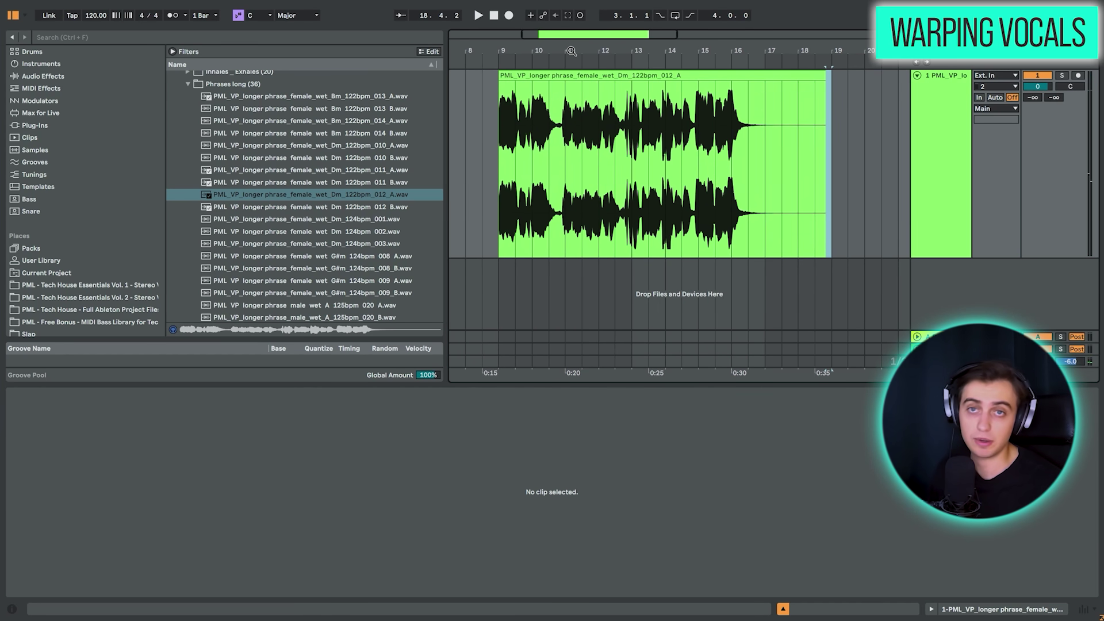
left_click(573, 75)
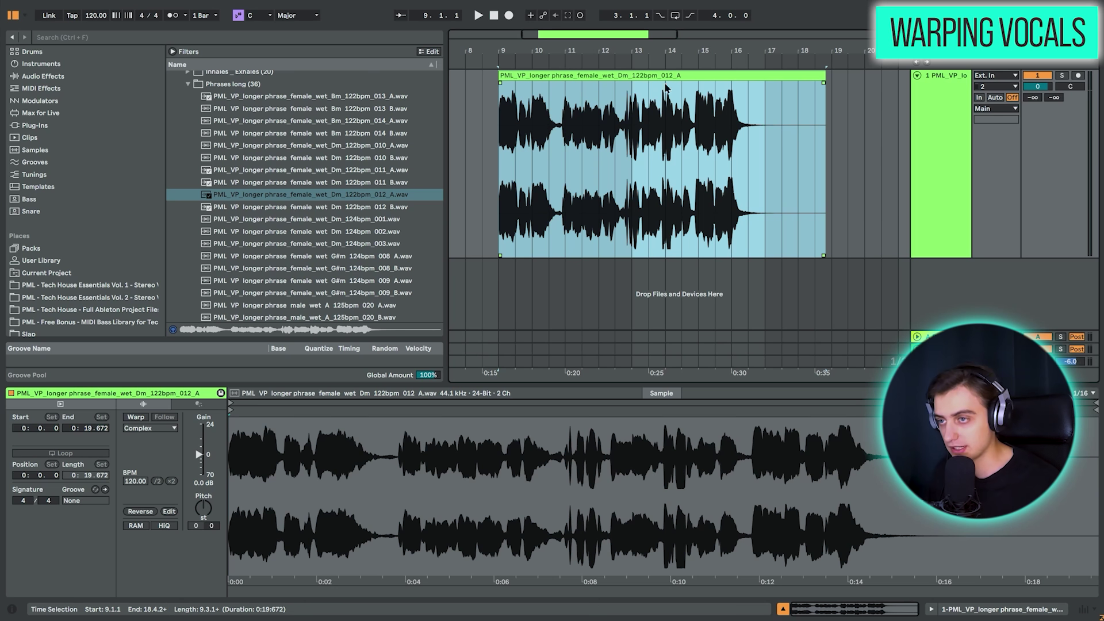
left_click(135, 417)
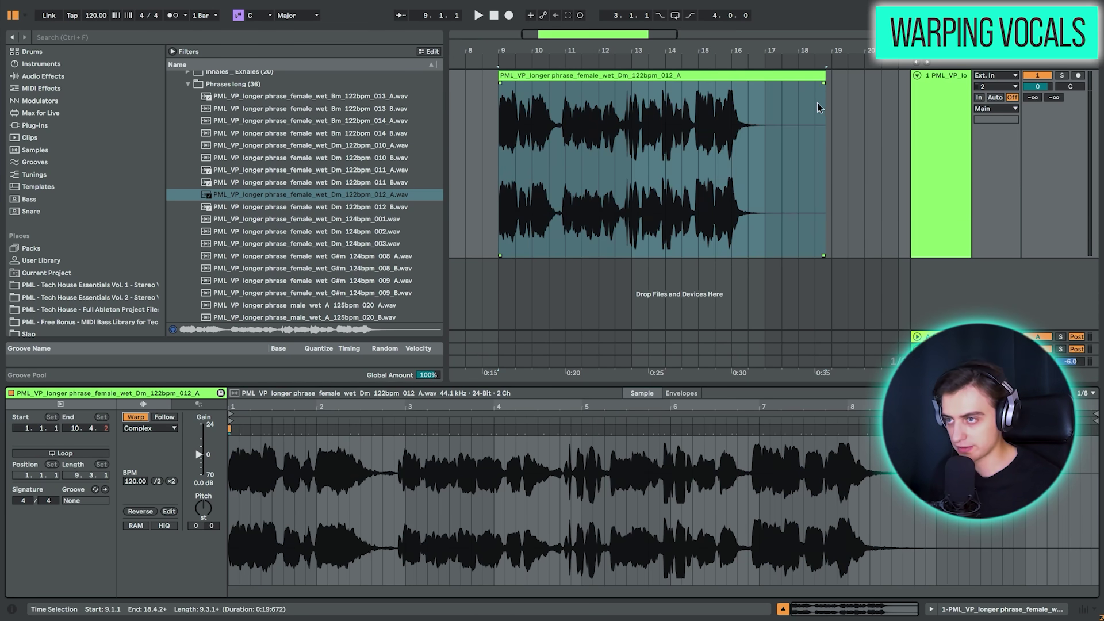
Step: Try stretching the vocal clip's end to bar 19 and trimming it to bar 18, and undo both changes
mouse_move(821, 74)
left_mouse_down()
mouse_move(762, 77)
mouse_move(822, 76)
left_mouse_up()
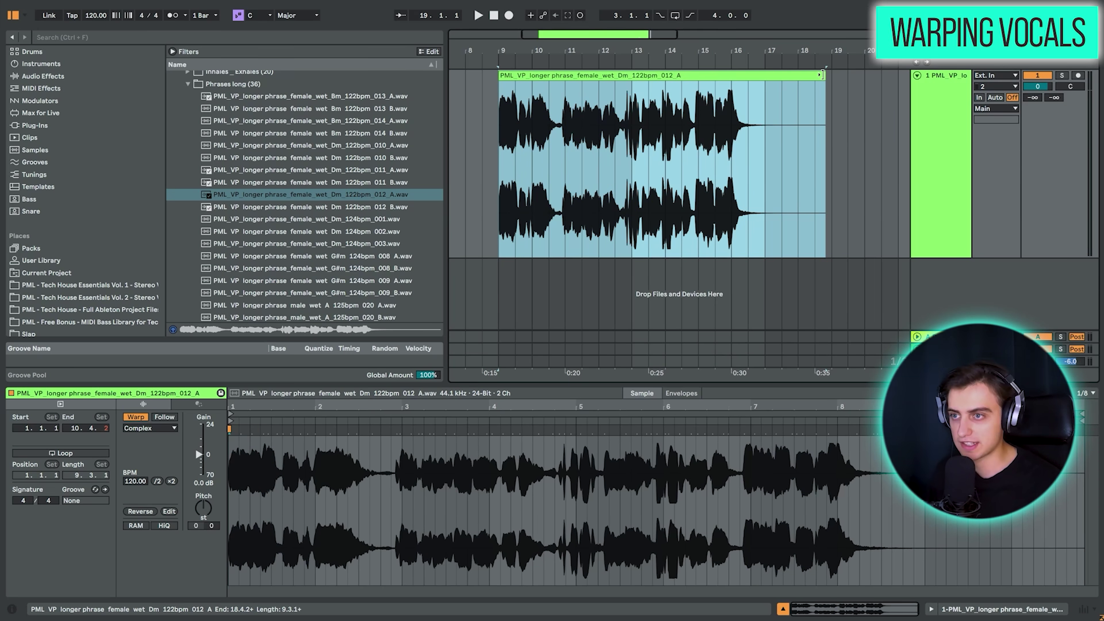
left_click_drag(821, 75, 832, 76)
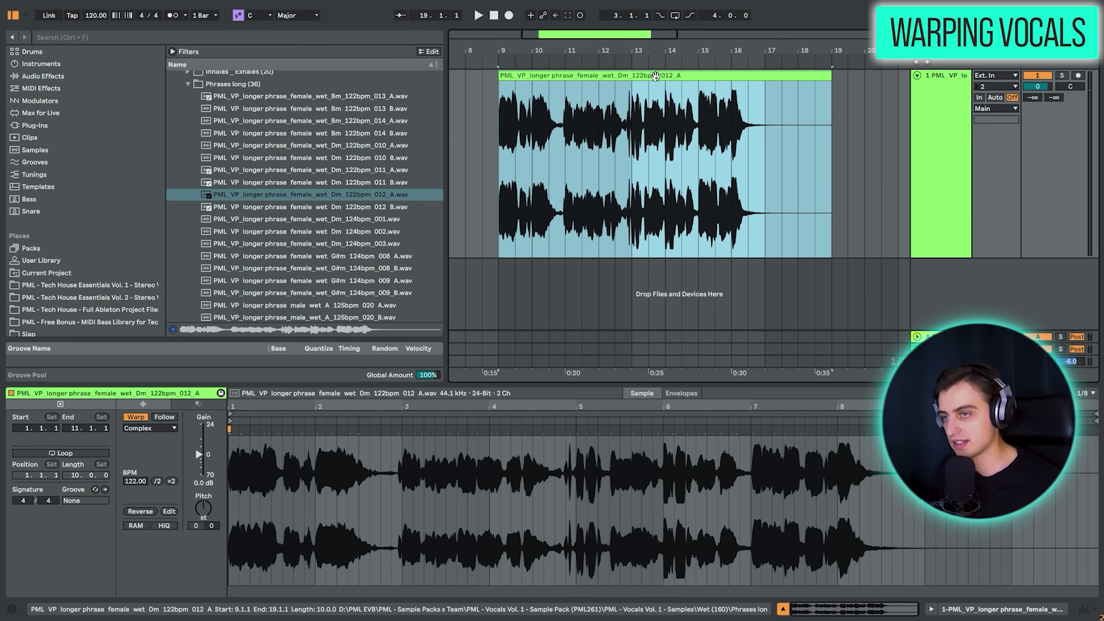
left_click_drag(831, 75, 797, 76)
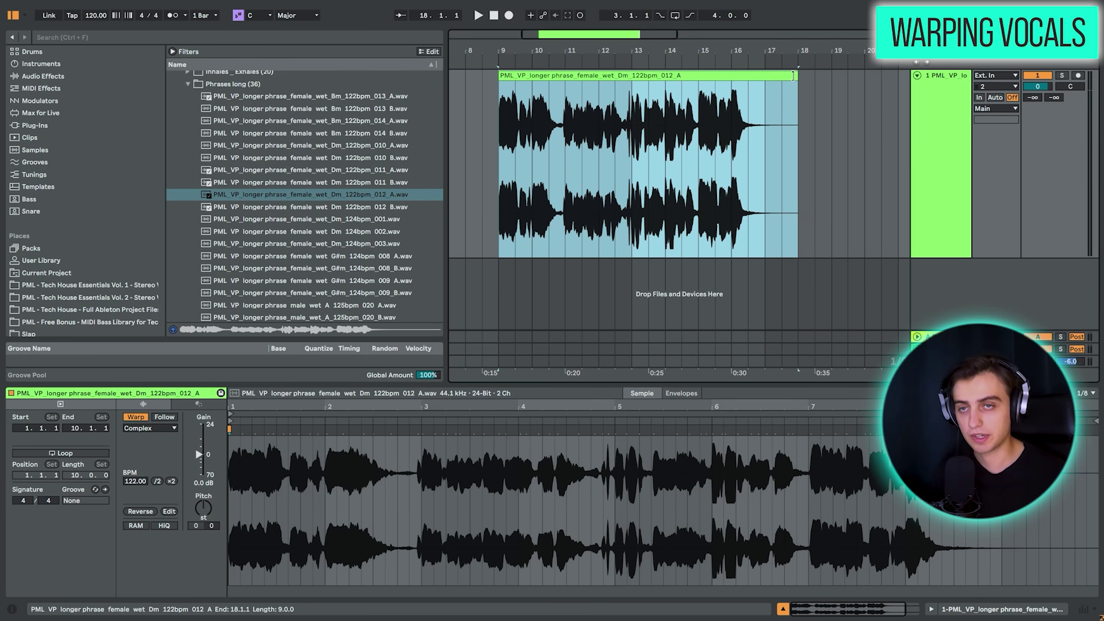
key("ctrl+z")
key("ctrl+z")
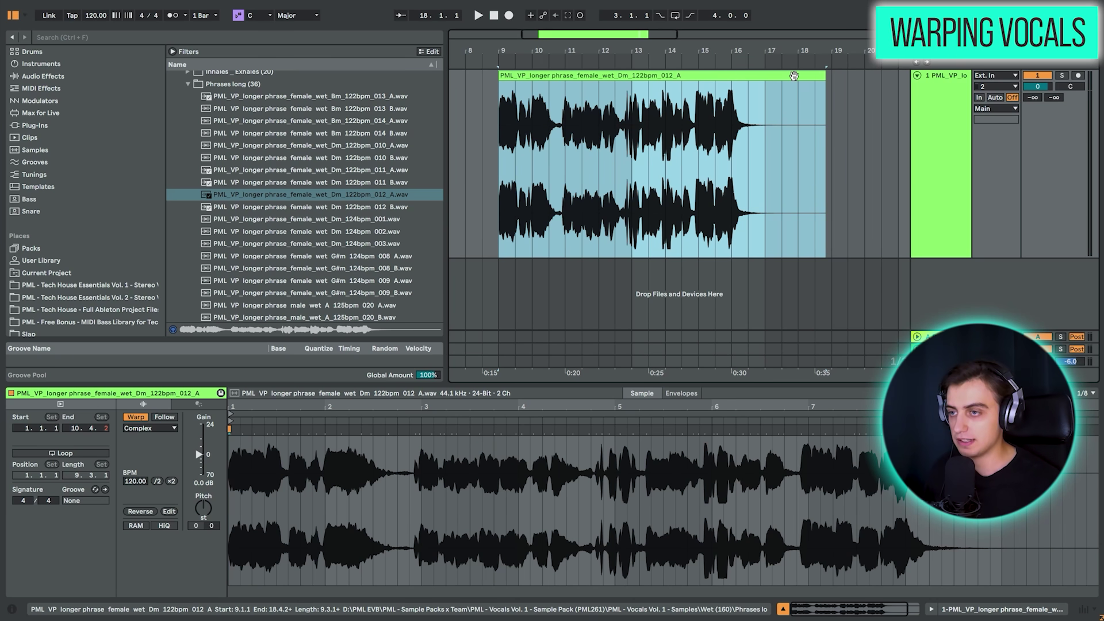
Step: Play the vocal clip to find its downbeat, and set 1.1.1 at the transient just before clip bar 5
key("space")
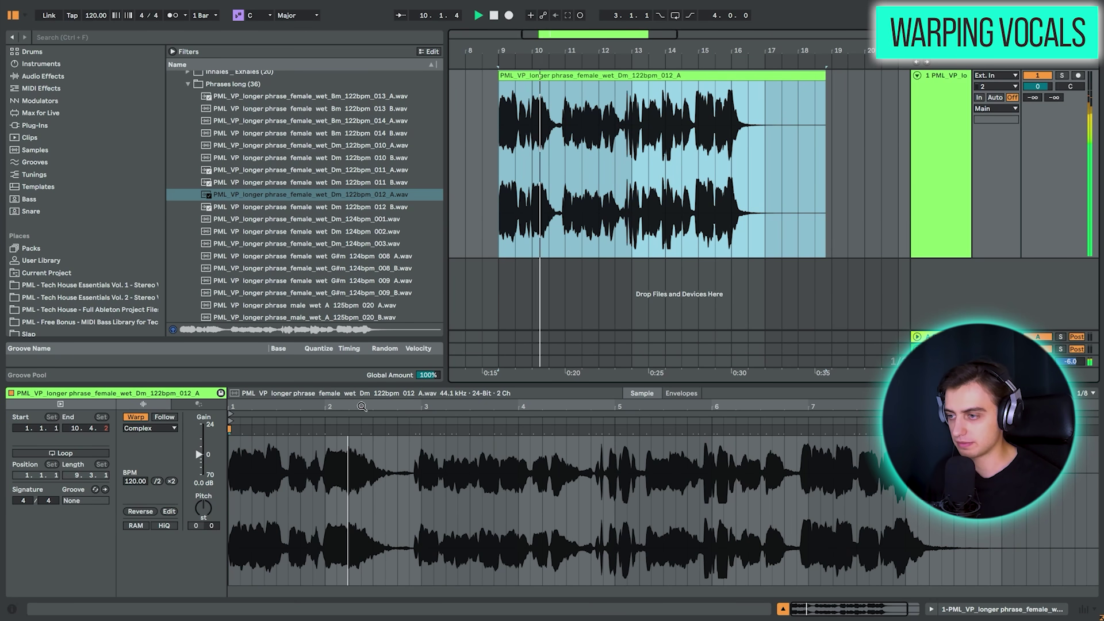
left_click_drag(336, 405, 352, 424)
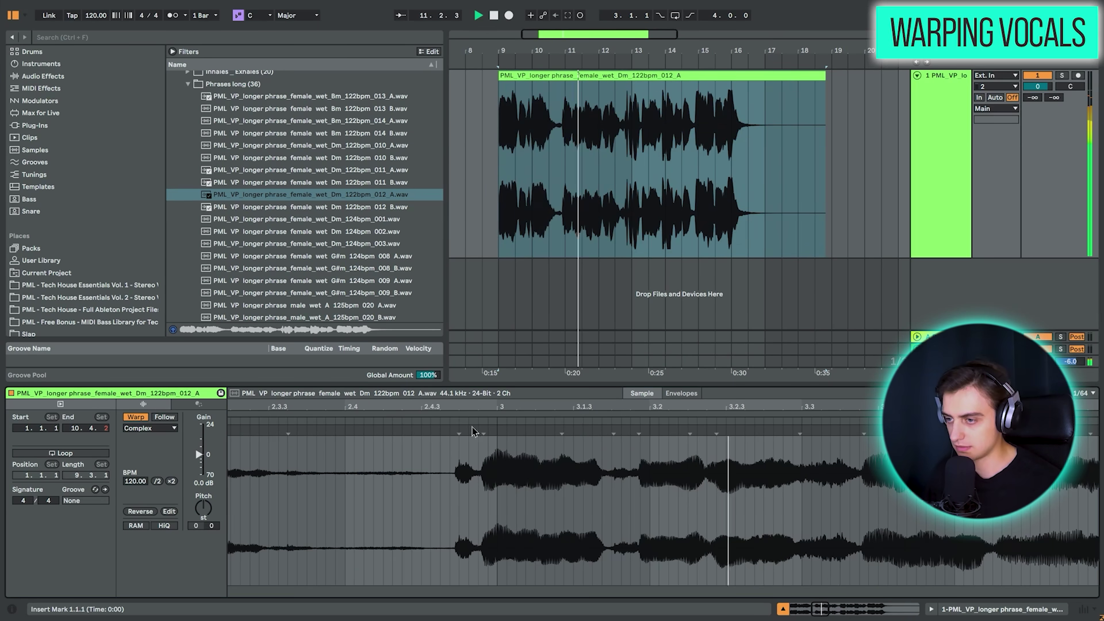
left_click_drag(555, 409, 397, 393)
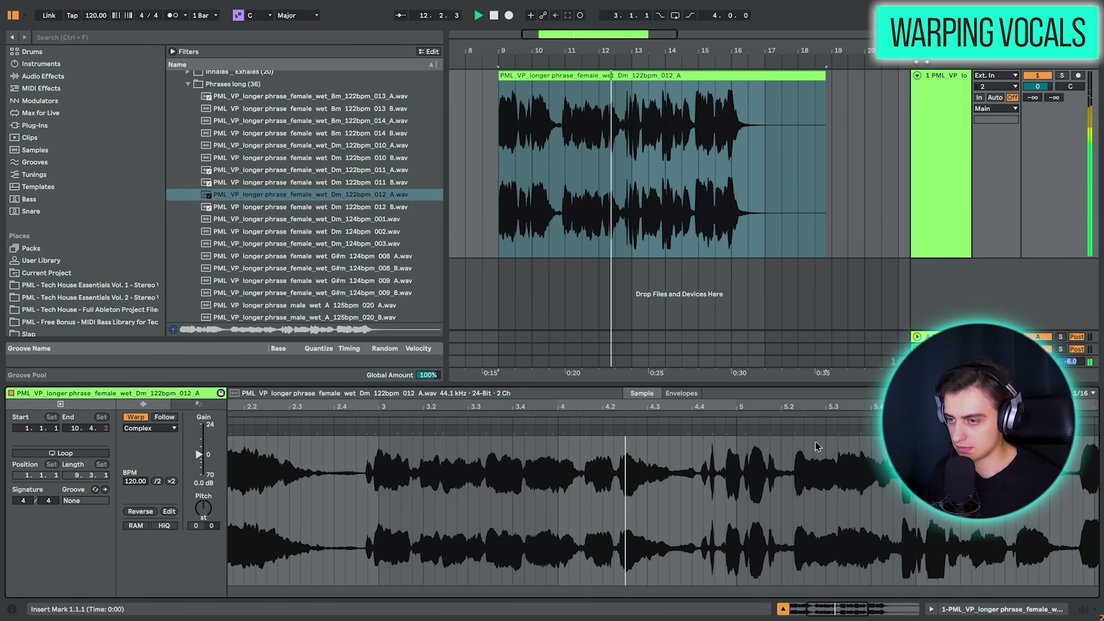
left_click_drag(707, 403, 651, 415)
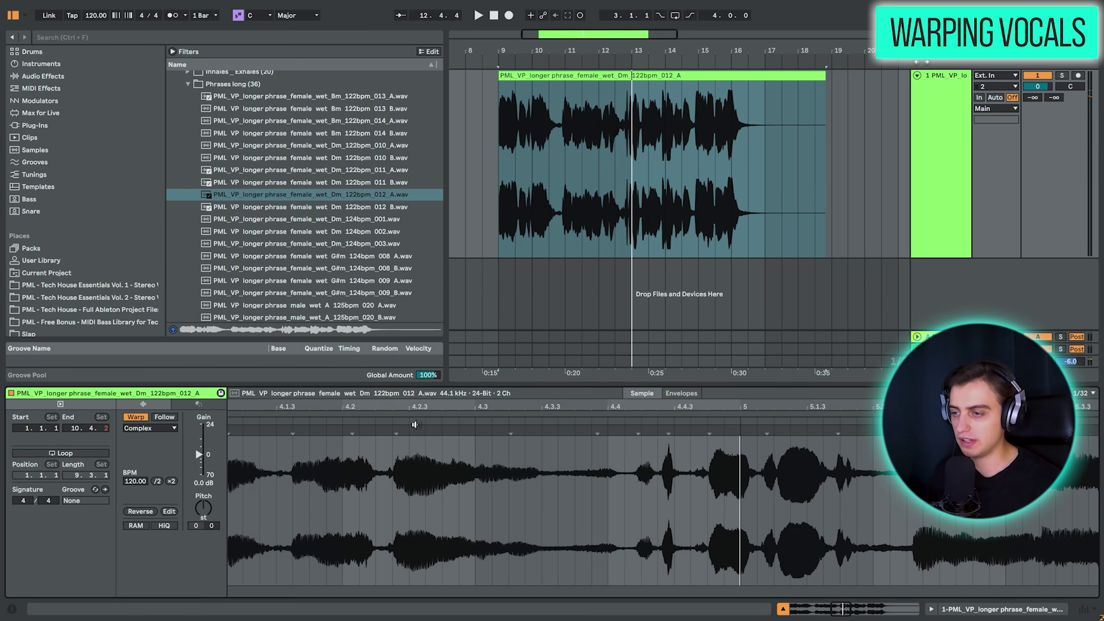
left_click(708, 429)
right_click(708, 429)
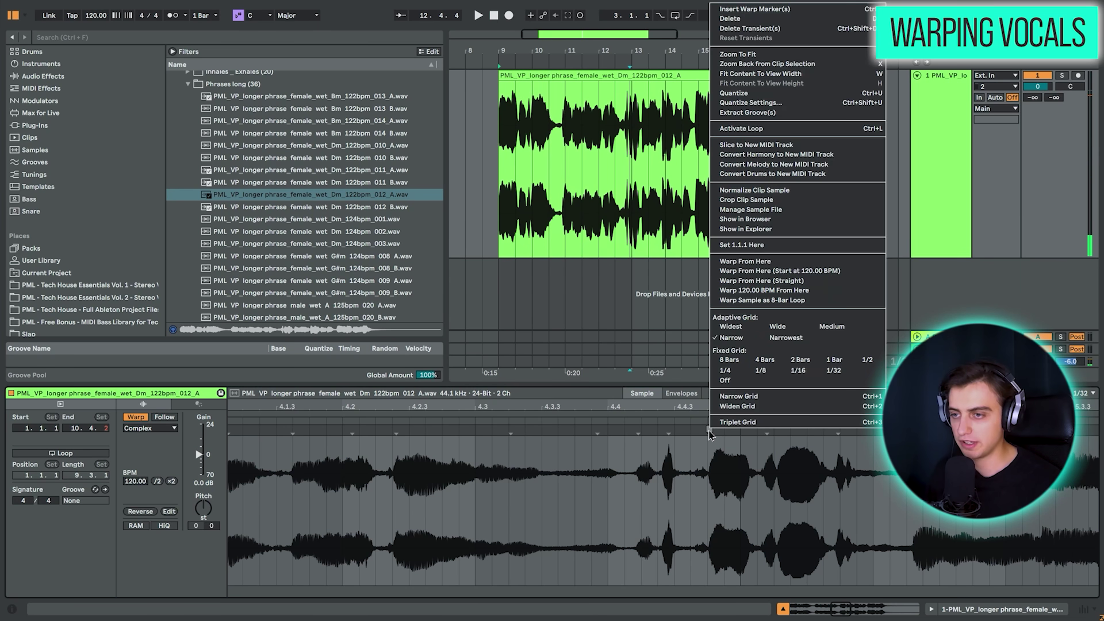
left_click(763, 246)
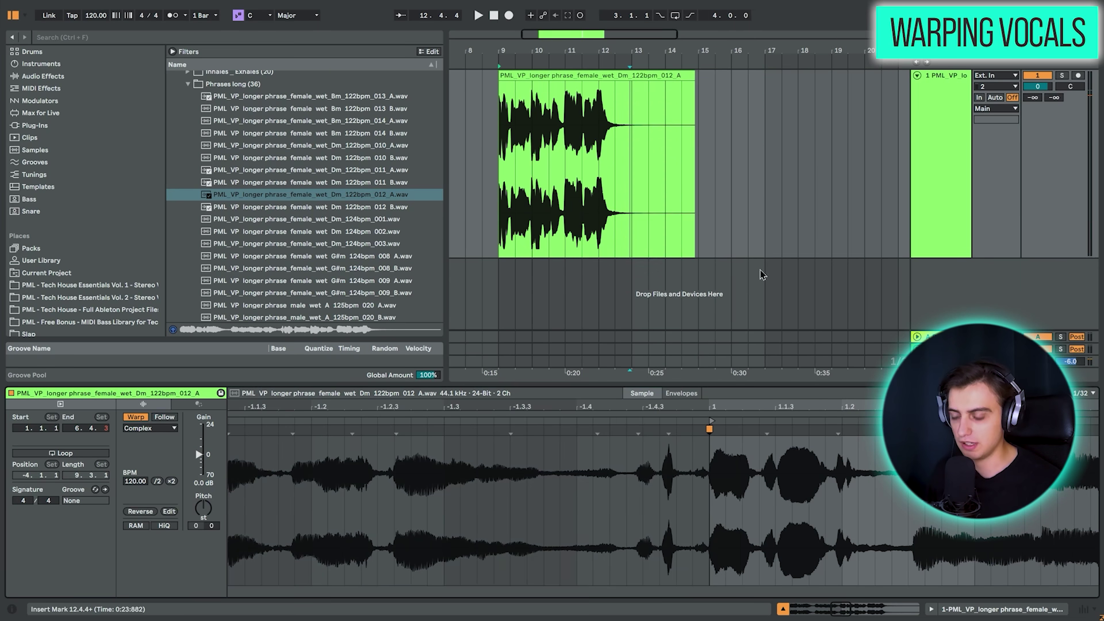
Step: Shift the transient just before clip bar 2 onto the bar 2 grid line, and play the clip from bar 11
left_click(477, 429)
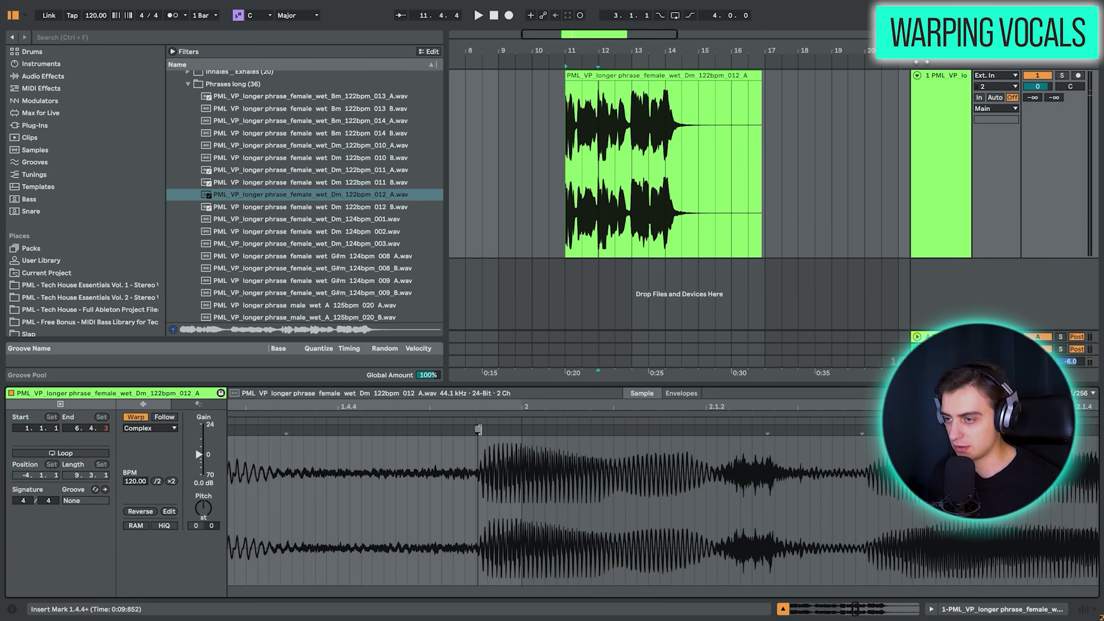
left_click_drag(479, 430, 488, 430)
left_click_drag(489, 430, 522, 430)
key("space")
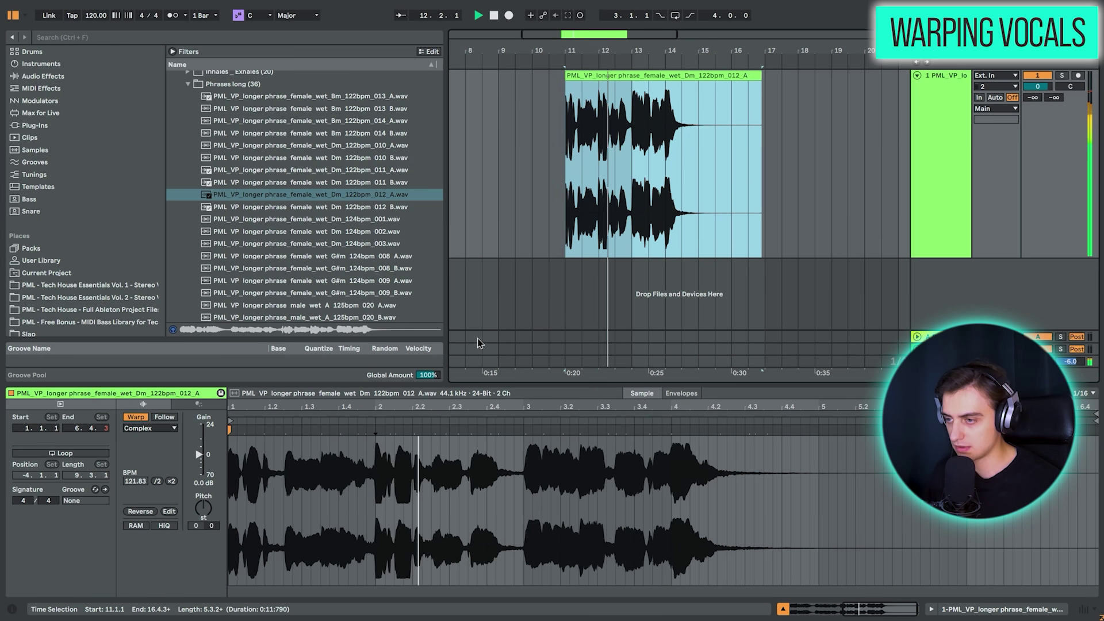
key("space")
Step: Shift the transient just after clip bar 3 onto the bar 3 grid line
left_click_drag(525, 448, 525, 517)
key("space")
left_click(522, 428)
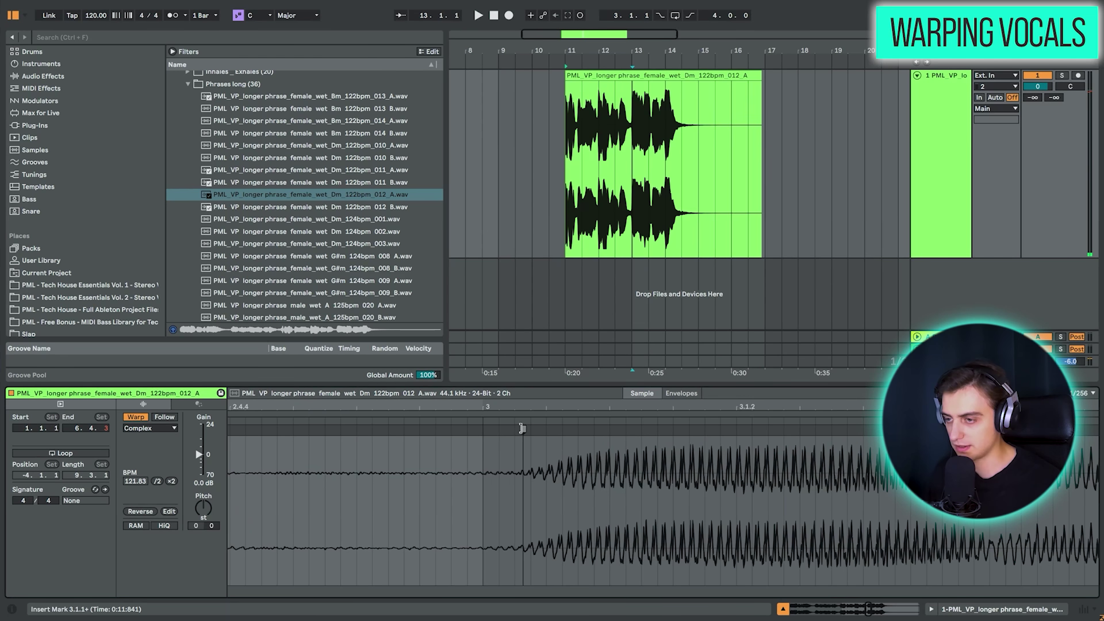
left_click_drag(523, 428, 483, 428)
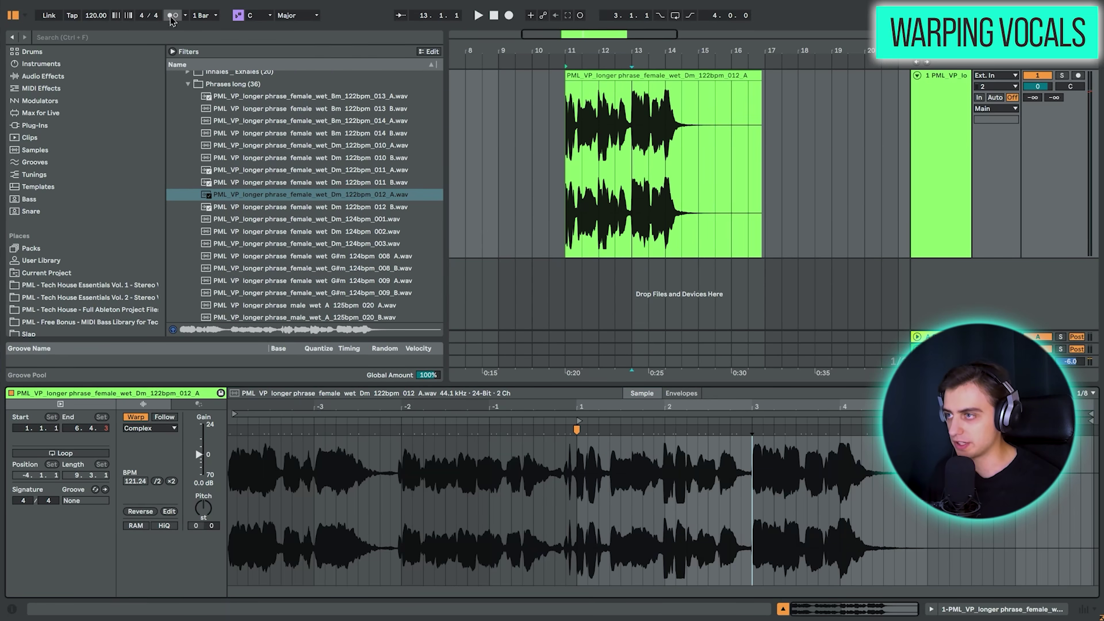
Step: Enable the metronome and play the vocal clip from bar 11
left_click(174, 16)
left_click(581, 76)
key("space")
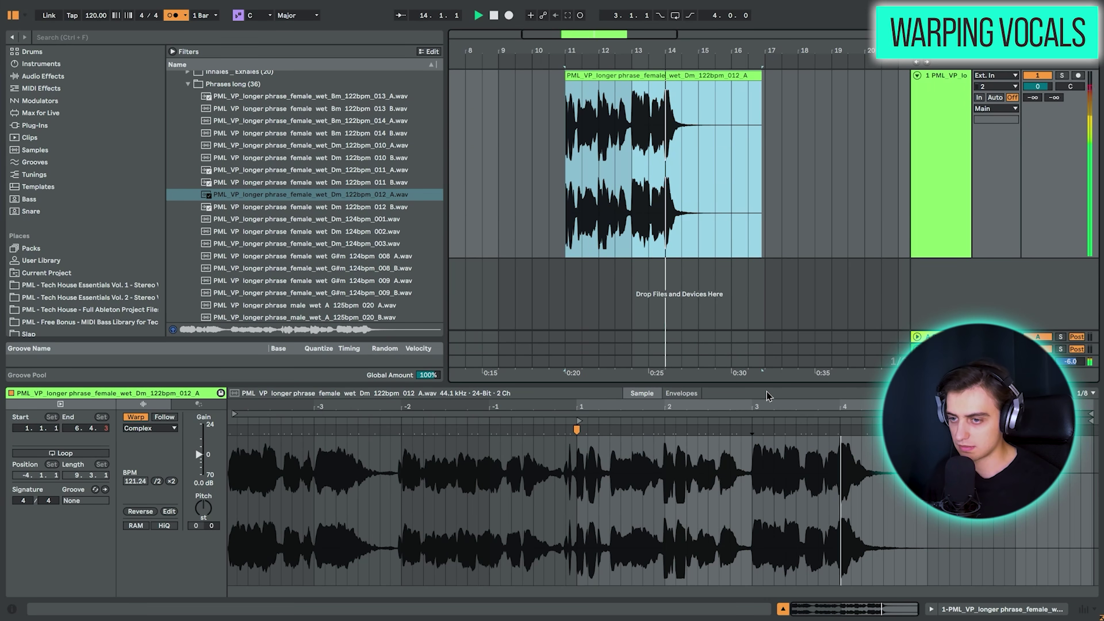
key("space")
Step: Move the vocal clip's start back to -2.1.1 and on to -4.1.1, playing it against the metronome at each position
left_click(594, 407)
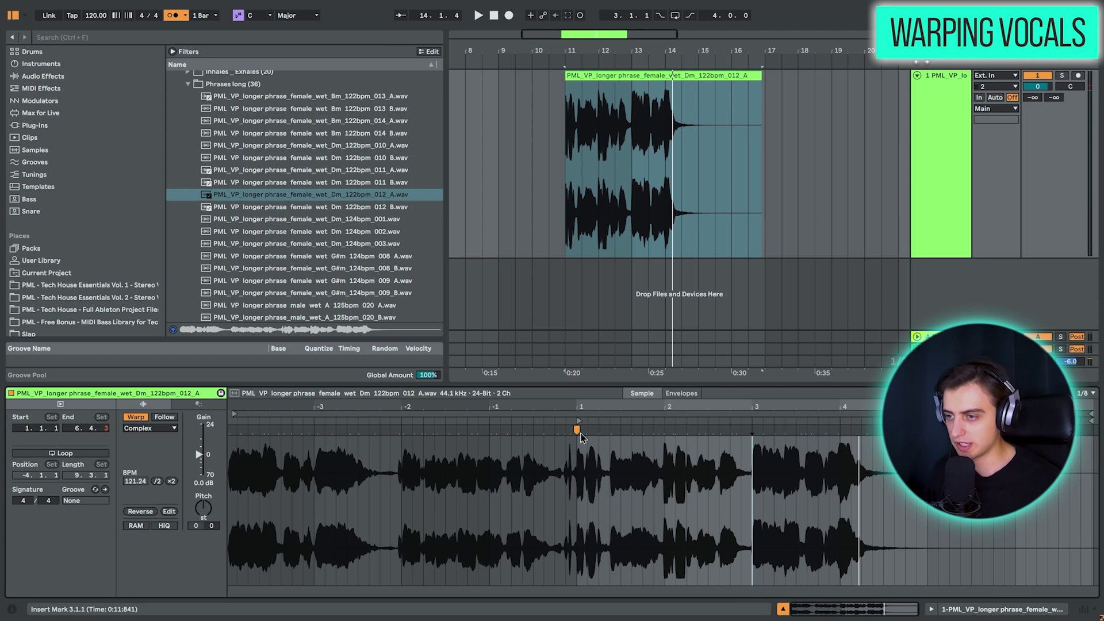
mouse_move(579, 421)
left_mouse_down()
mouse_move(368, 431)
mouse_move(410, 448)
left_mouse_up()
key("space")
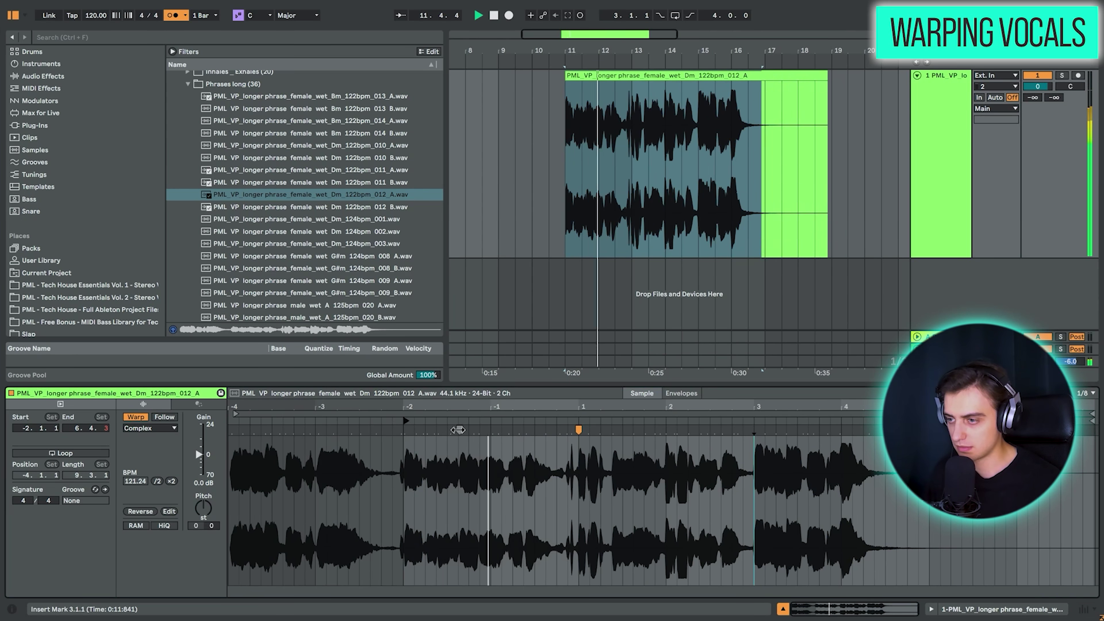
key("space")
mouse_move(373, 407)
left_mouse_down()
mouse_move(232, 423)
mouse_move(254, 424)
mouse_move(253, 450)
left_mouse_up()
key("space")
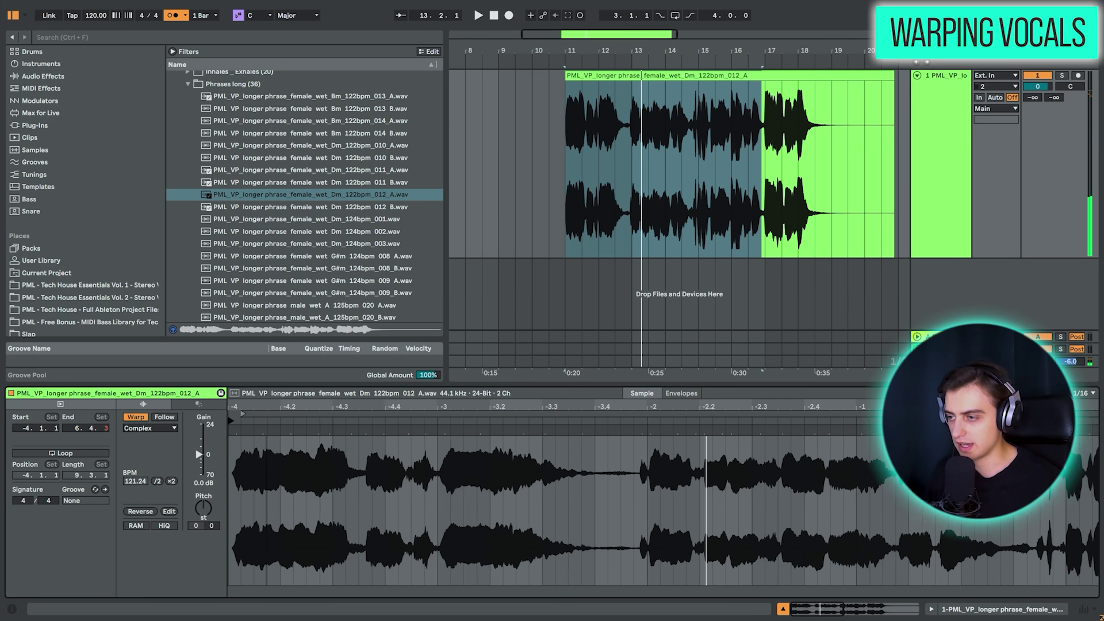
Step: Add a warp marker near -4.1.3 and nudge it slightly earlier so the opening of the vocal sits closer to the grid
key("plus")
key("plus")
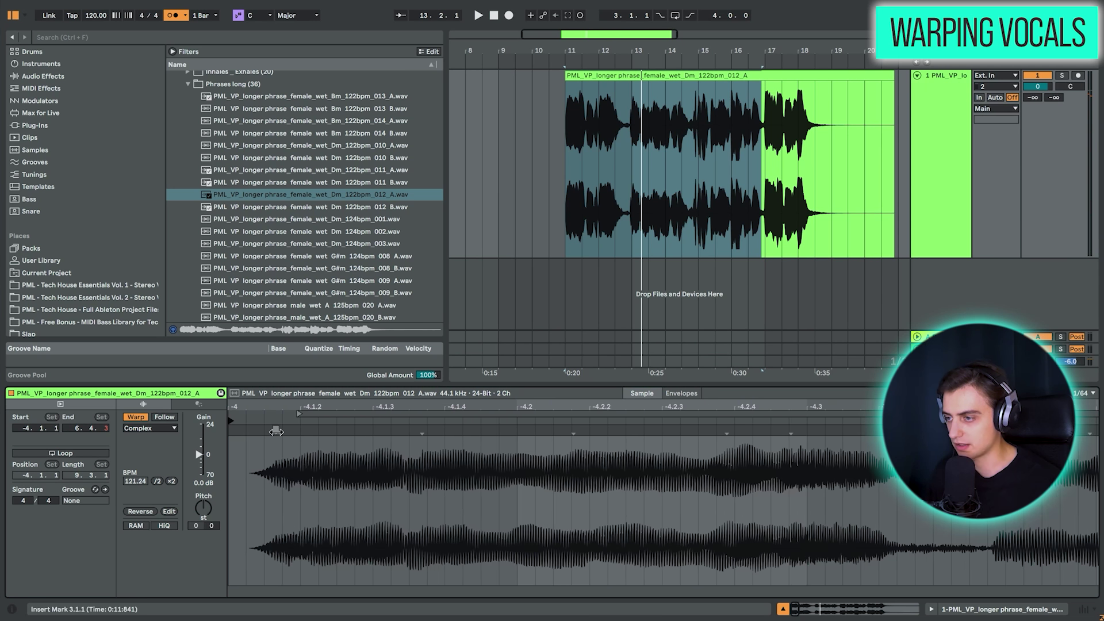
left_click_drag(276, 432, 266, 432)
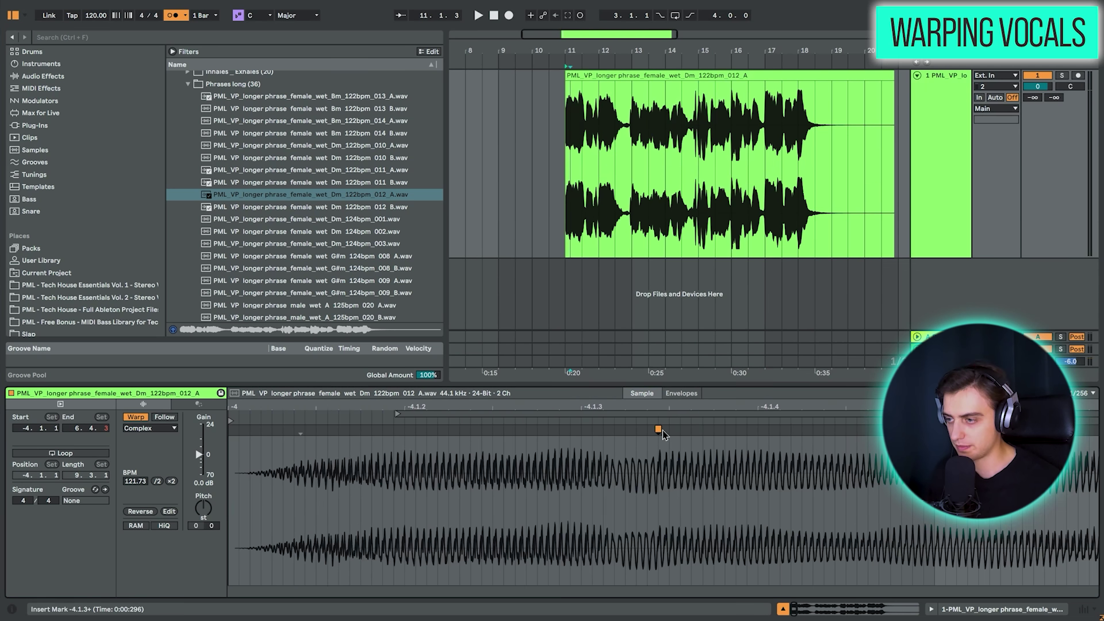
Step: Play the extended vocal clip from bar 11 against the metronome, and check its transients against the grid
key("space")
scroll(664, 434, "down", 5)
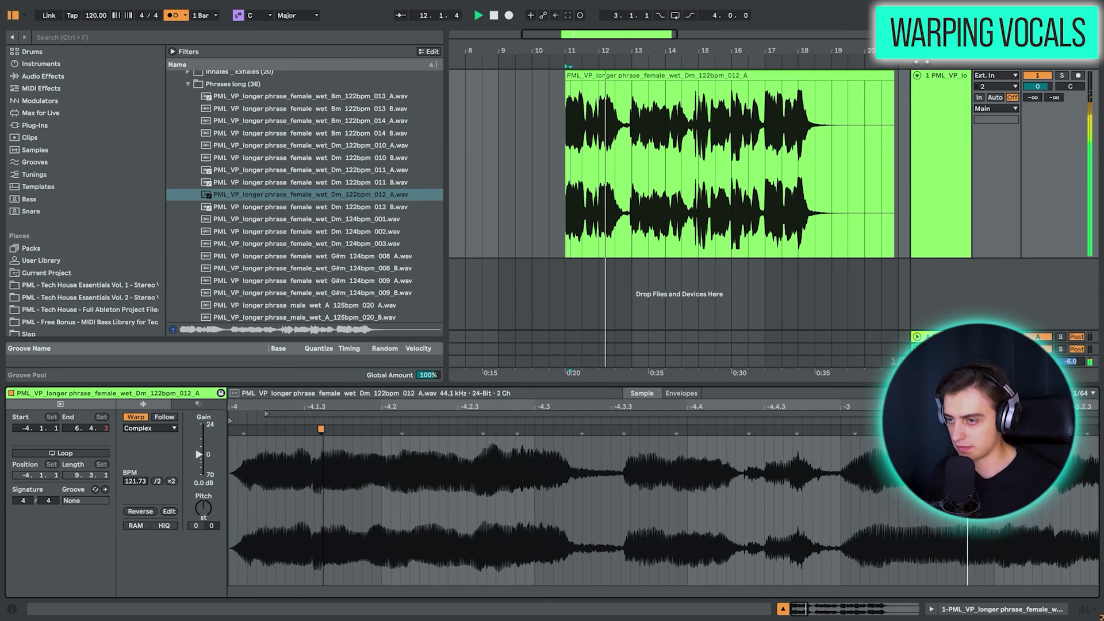
scroll(665, 434, "down", 5)
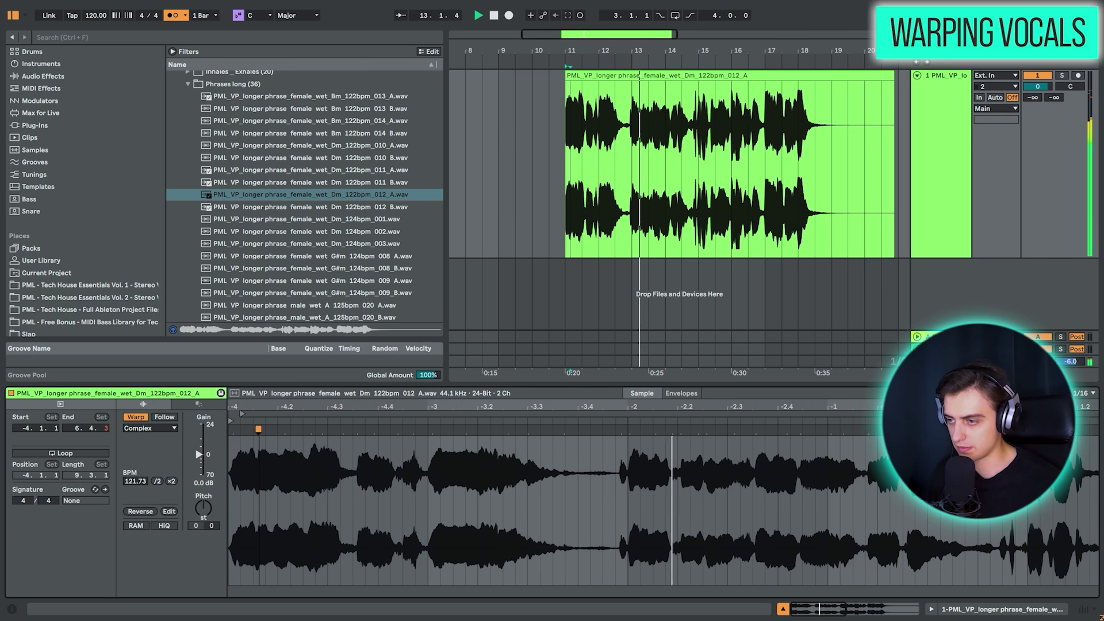
scroll(664, 434, "down", 4)
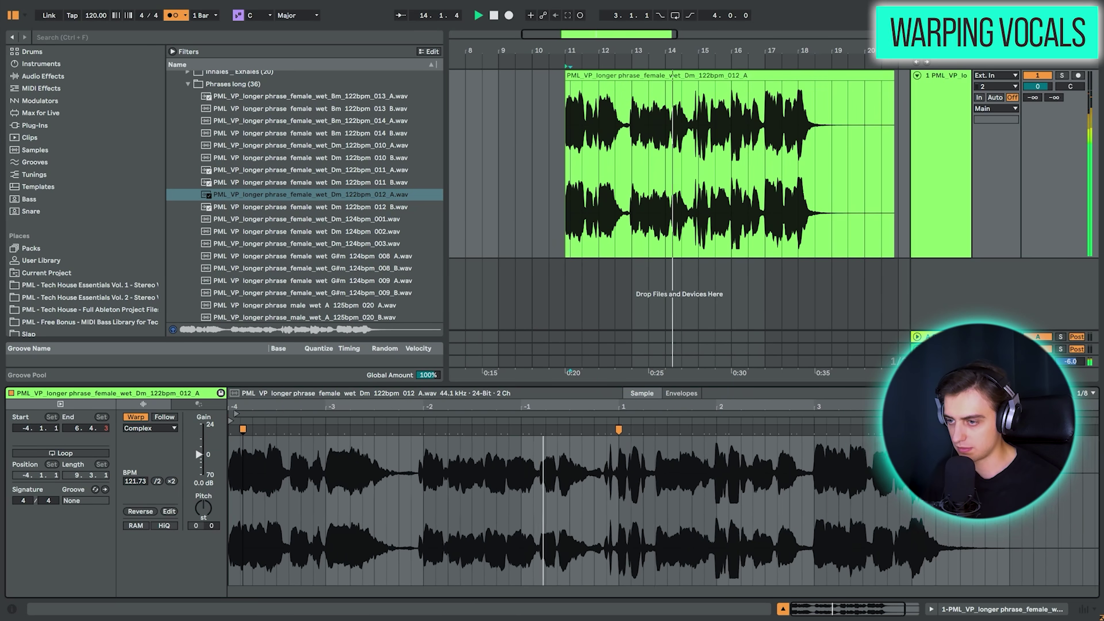
scroll(246, 407, "down", 1)
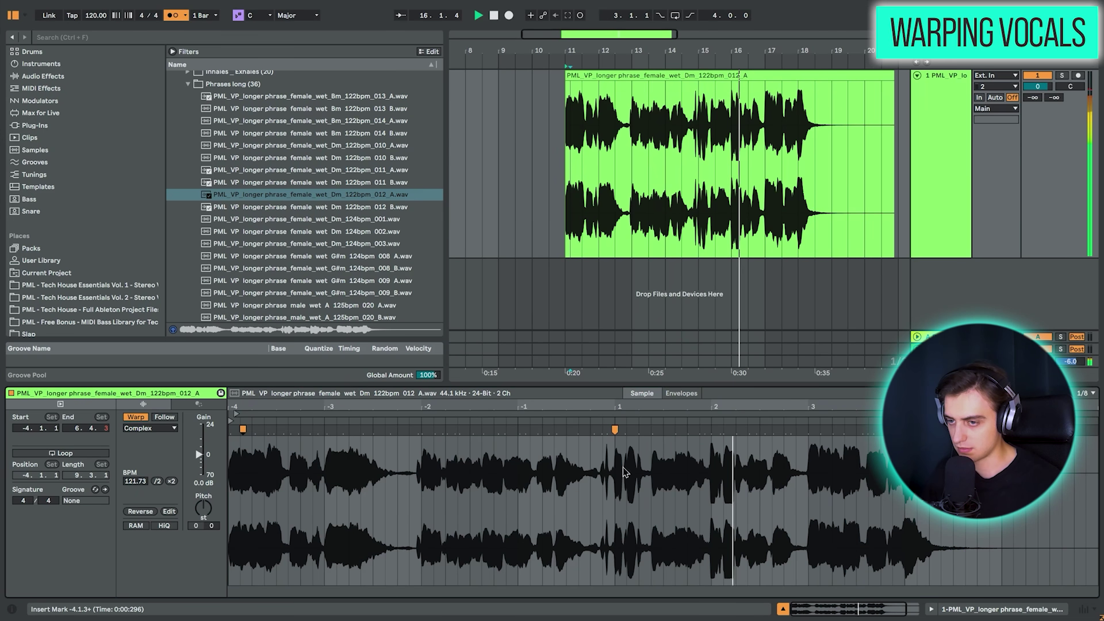
scroll(908, 449, "up", 5)
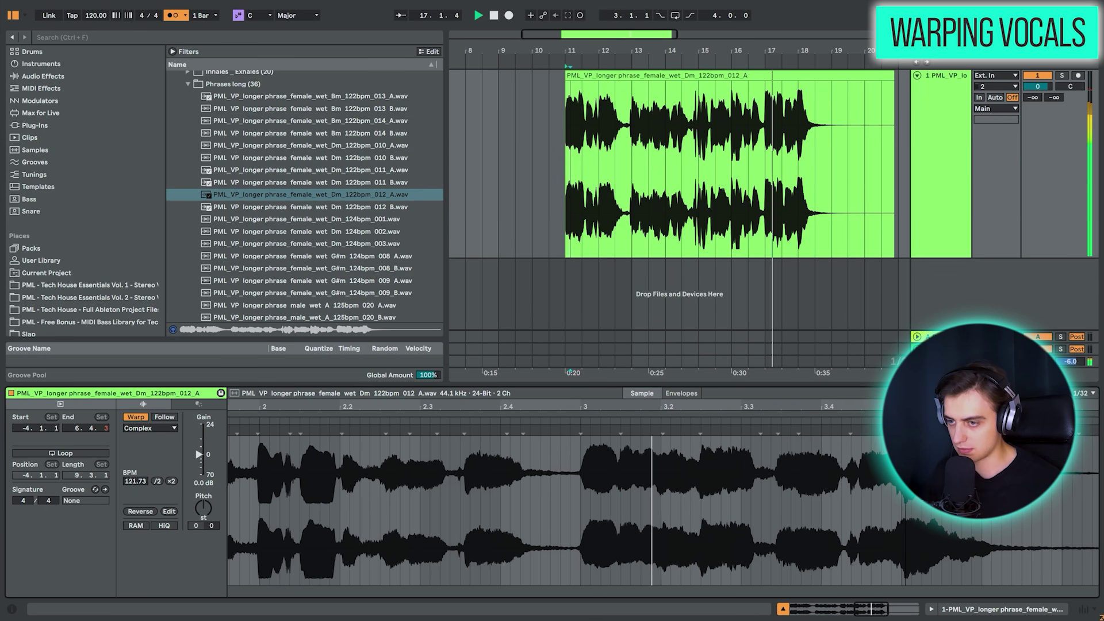
scroll(902, 509, "up", 3)
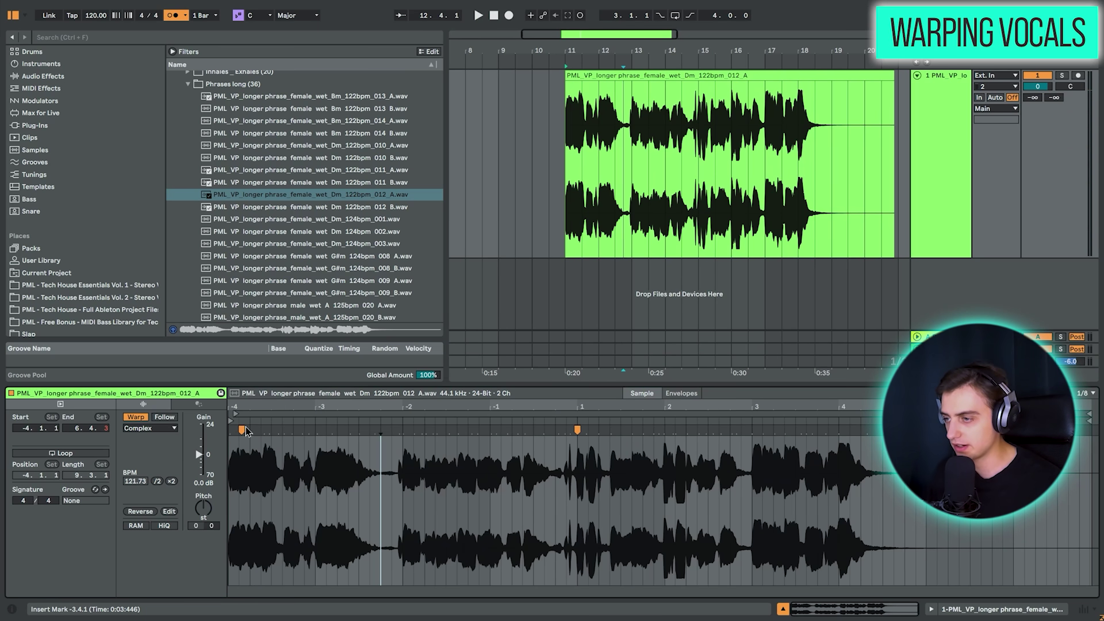
Step: Select the vocal clip and examine its BPM value and the very beginning of its waveform
left_click(691, 76)
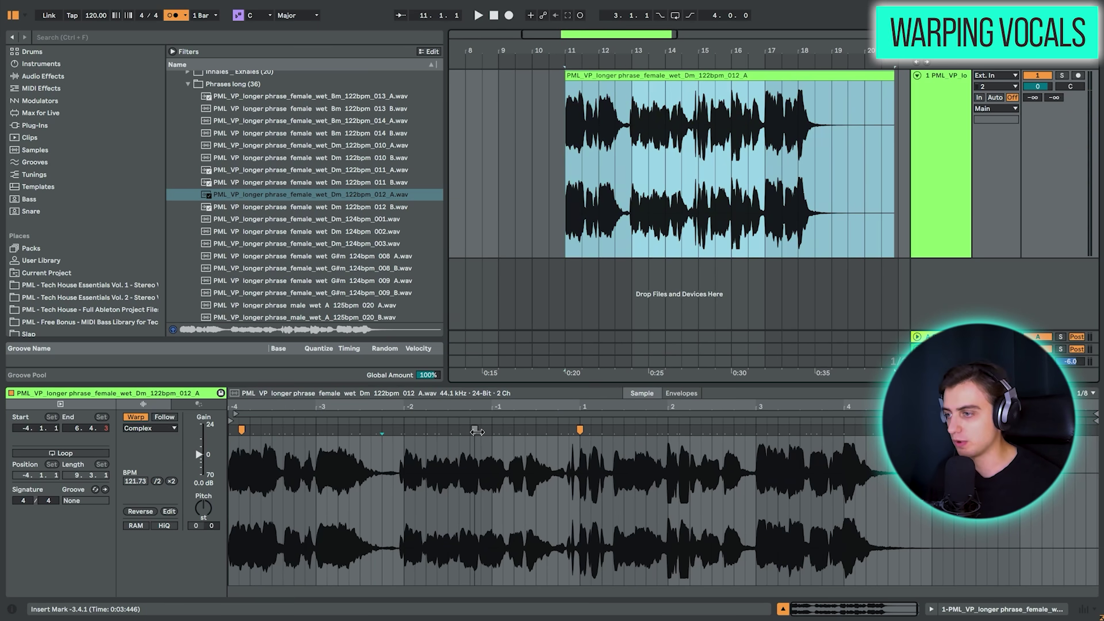
left_click(142, 485)
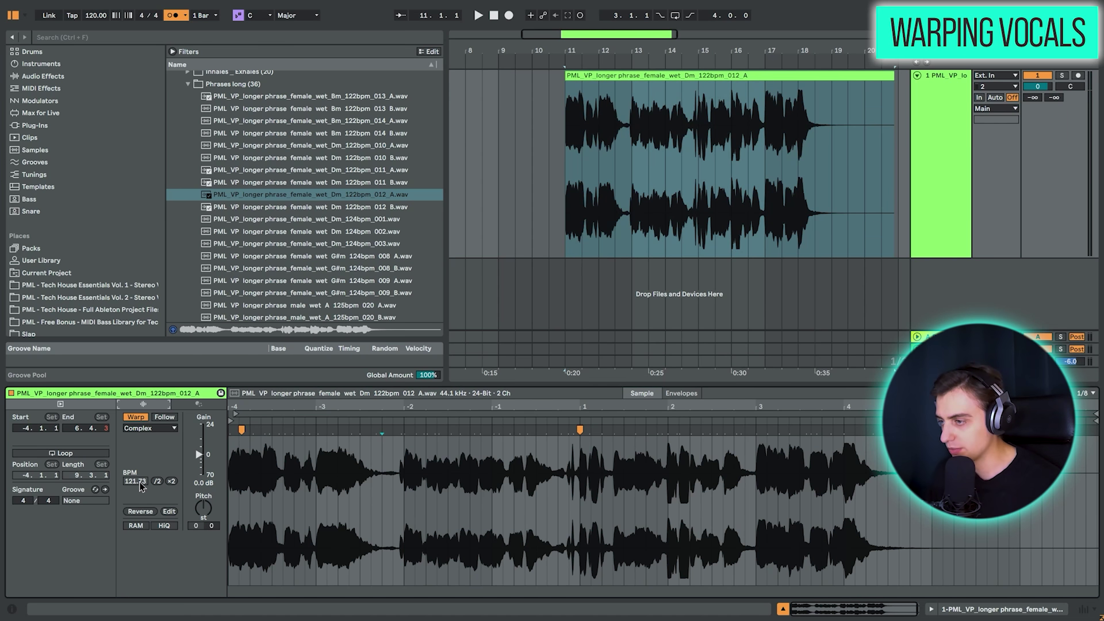
scroll(230, 404, "up", 15)
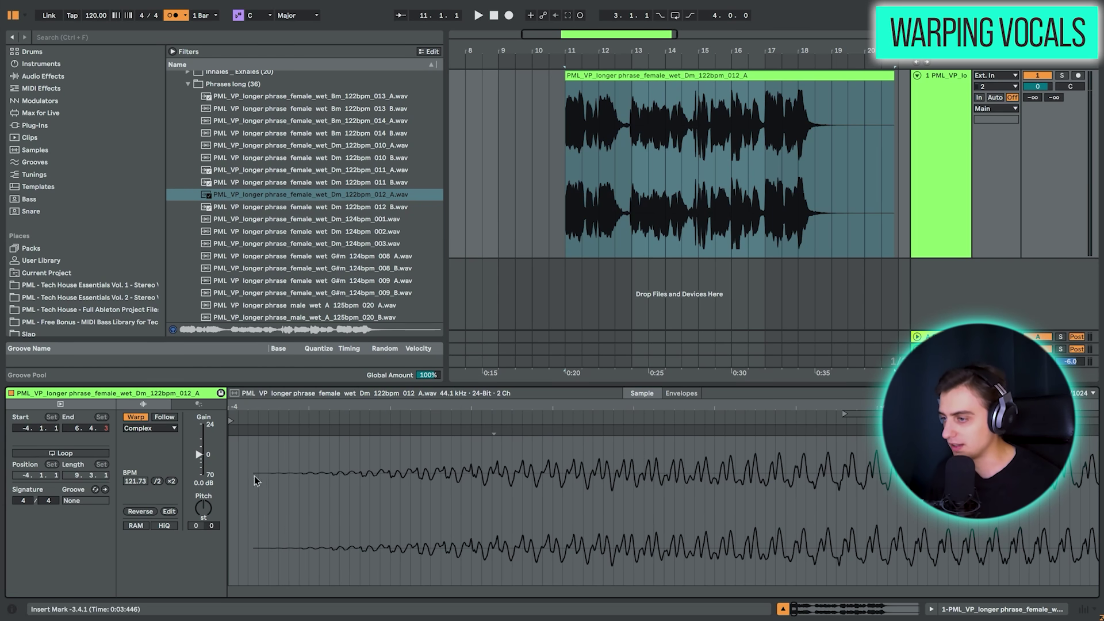
scroll(253, 476, "down", 1)
left_click(284, 471)
left_click_drag(285, 472, 231, 474)
left_click_drag(235, 406, 235, 310)
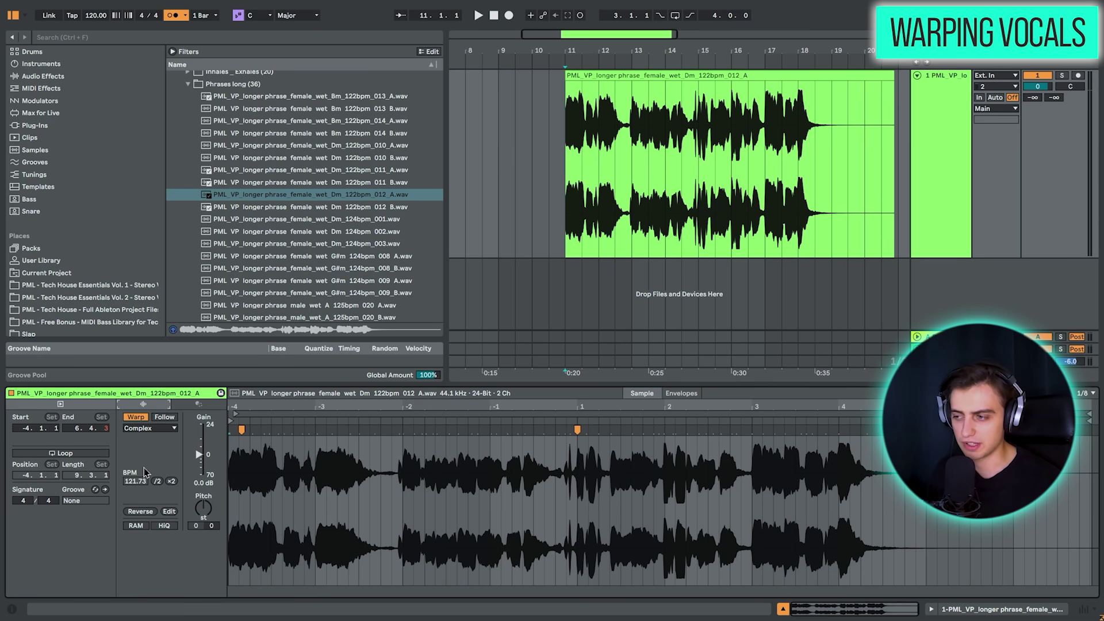
Step: Set 1.1.1 at the very start of the vocal waveform and apply Warp From Here (Straight) at that point
left_click(138, 418)
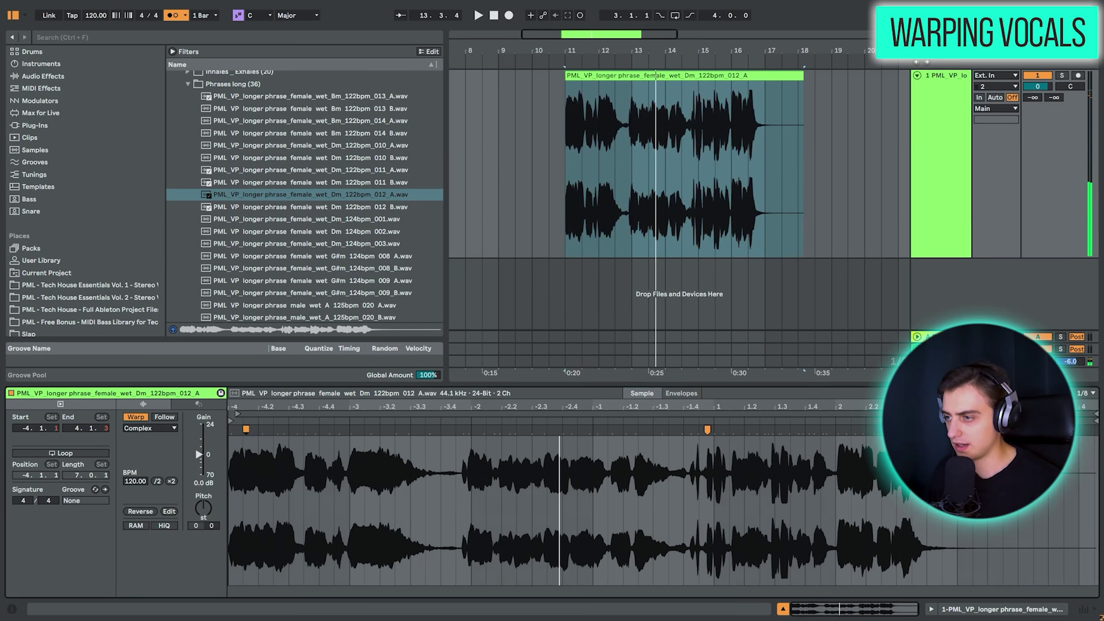
left_click_drag(235, 406, 235, 506)
left_click_drag(236, 439, 270, 506)
double_click(270, 428)
right_click(271, 429)
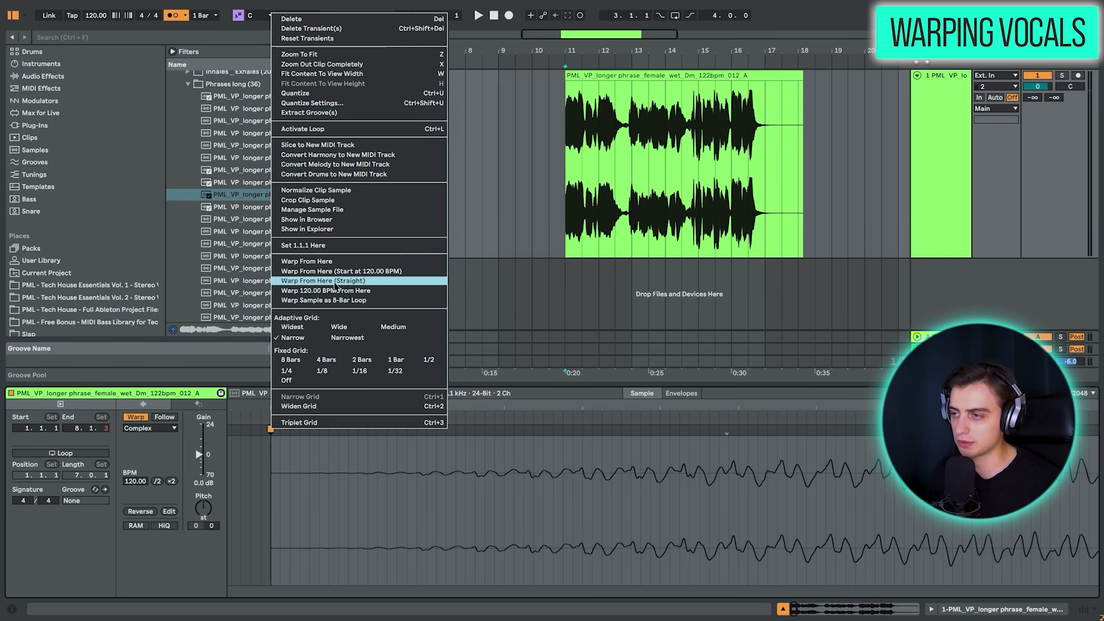
left_click(336, 282)
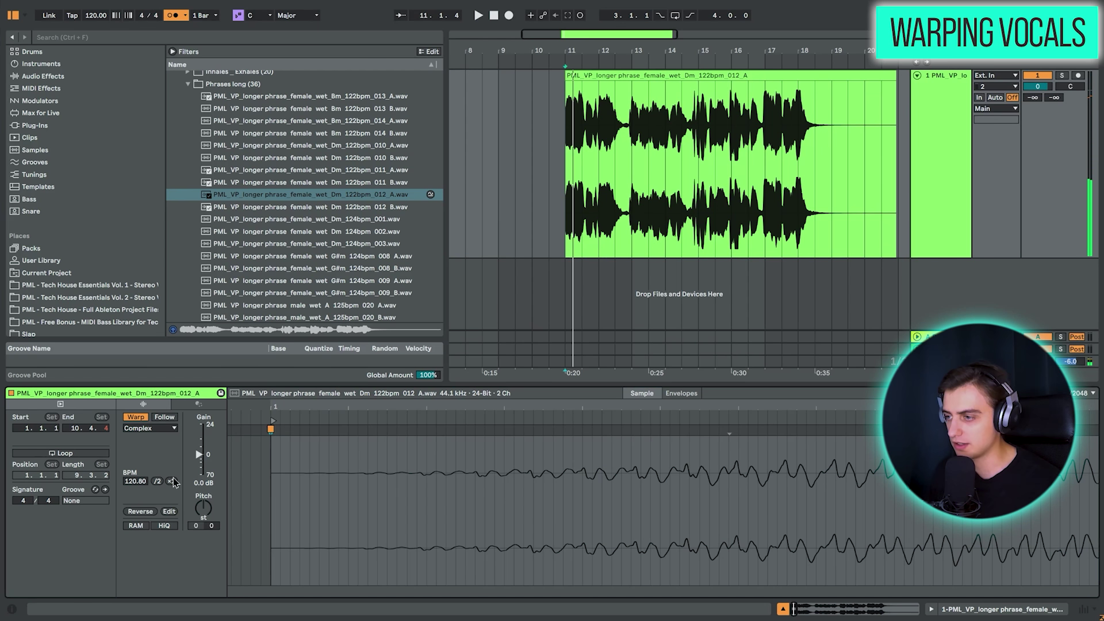
Step: Set the vocal clip's BPM to 122 and play the clip
type("122")
key("Return")
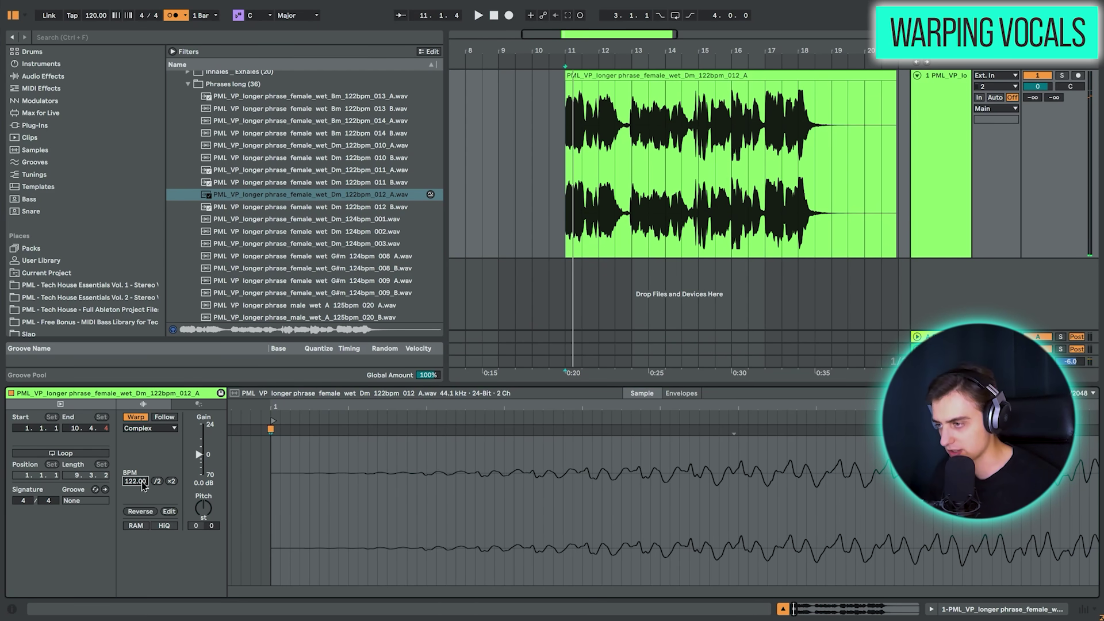
left_click_drag(372, 404, 229, 405)
key("space")
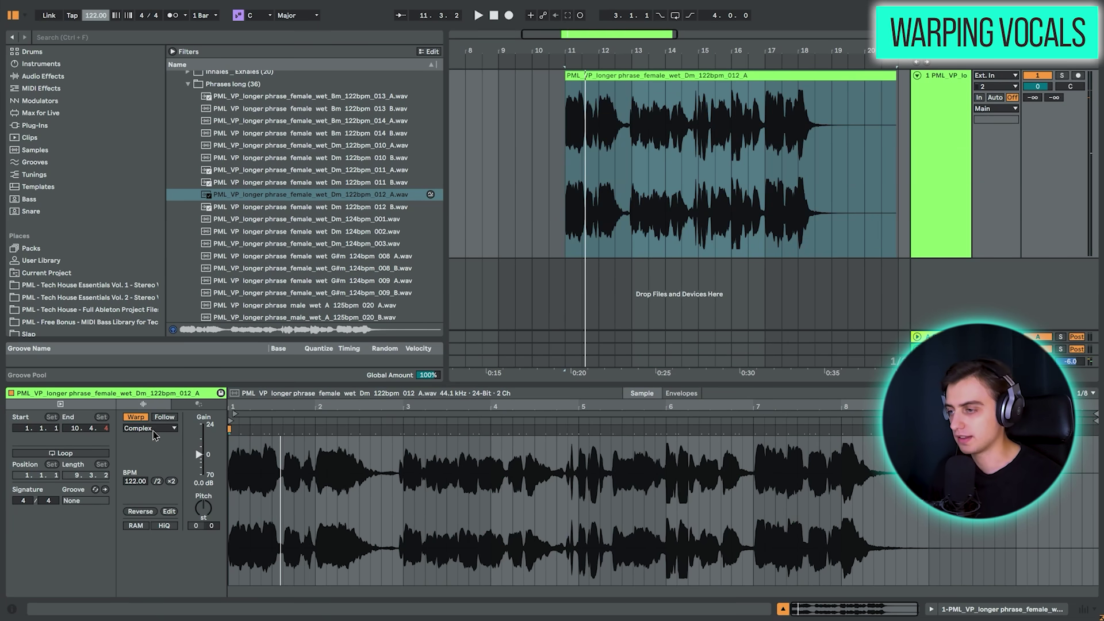
Step: Set the vocal clip's warp mode to Complex Pro
left_click(150, 428)
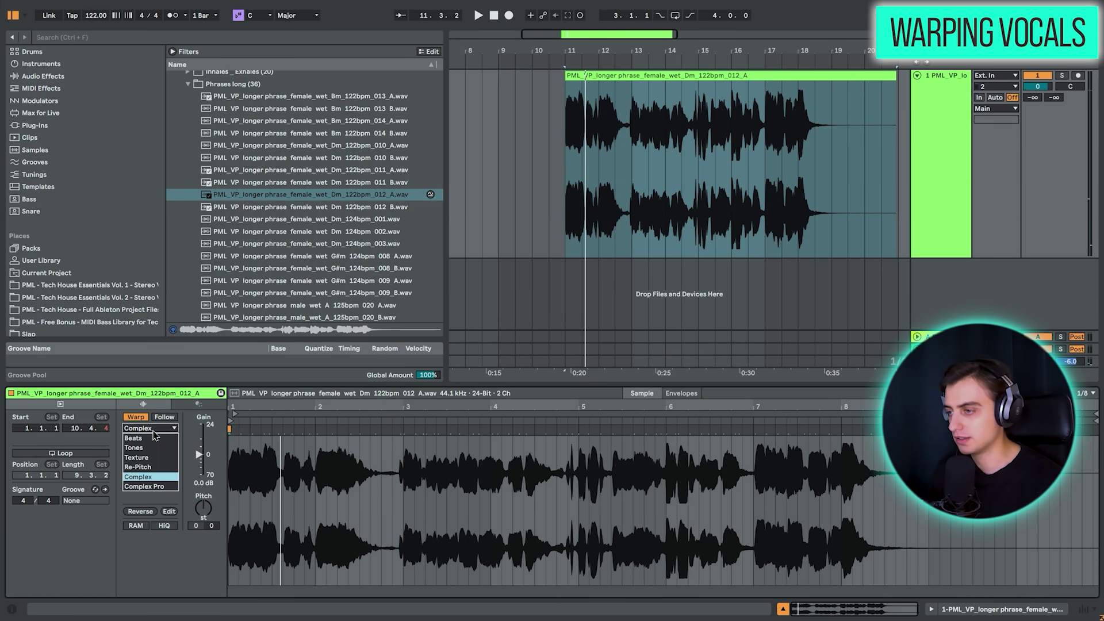
left_click(158, 486)
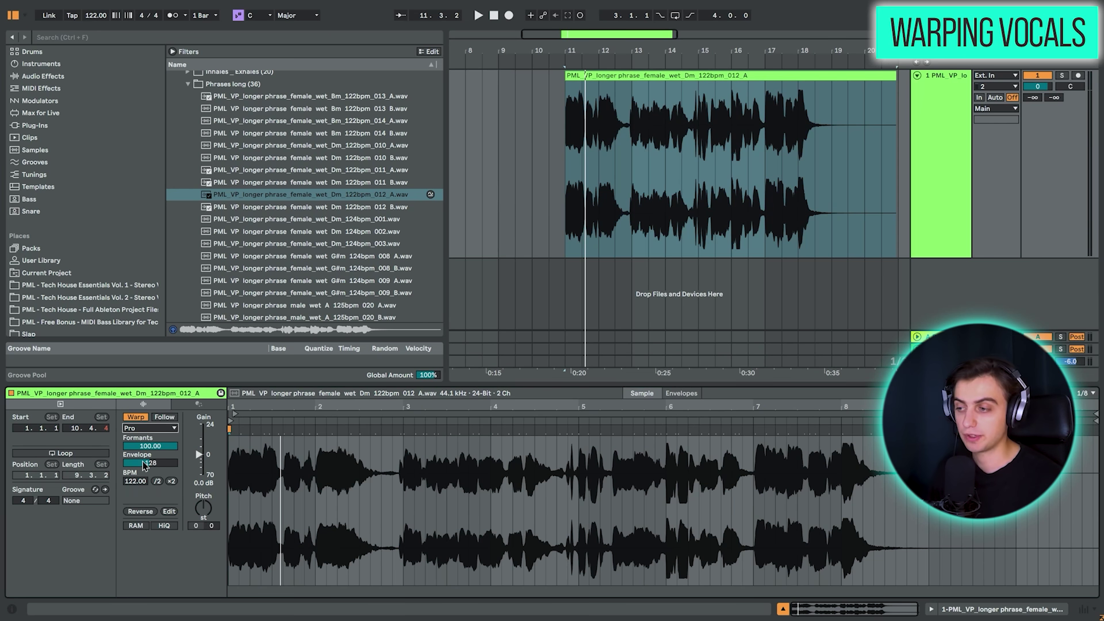
left_click(206, 512)
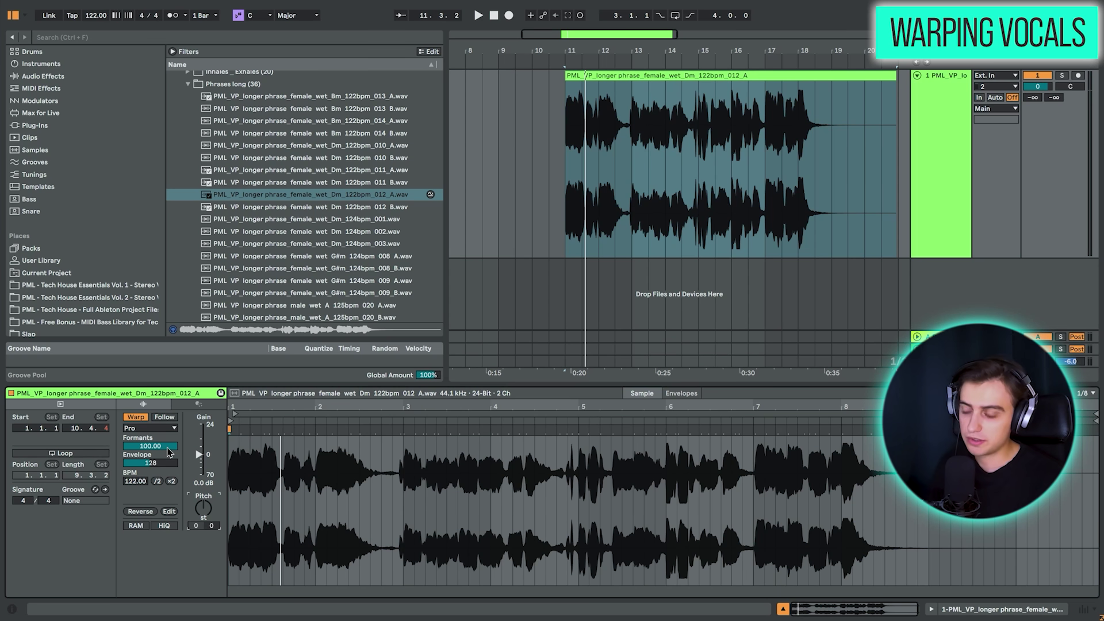
Step: Try a Complex Pro Envelope value of 120 on the vocal clip, and restore it to 128
left_click(150, 430)
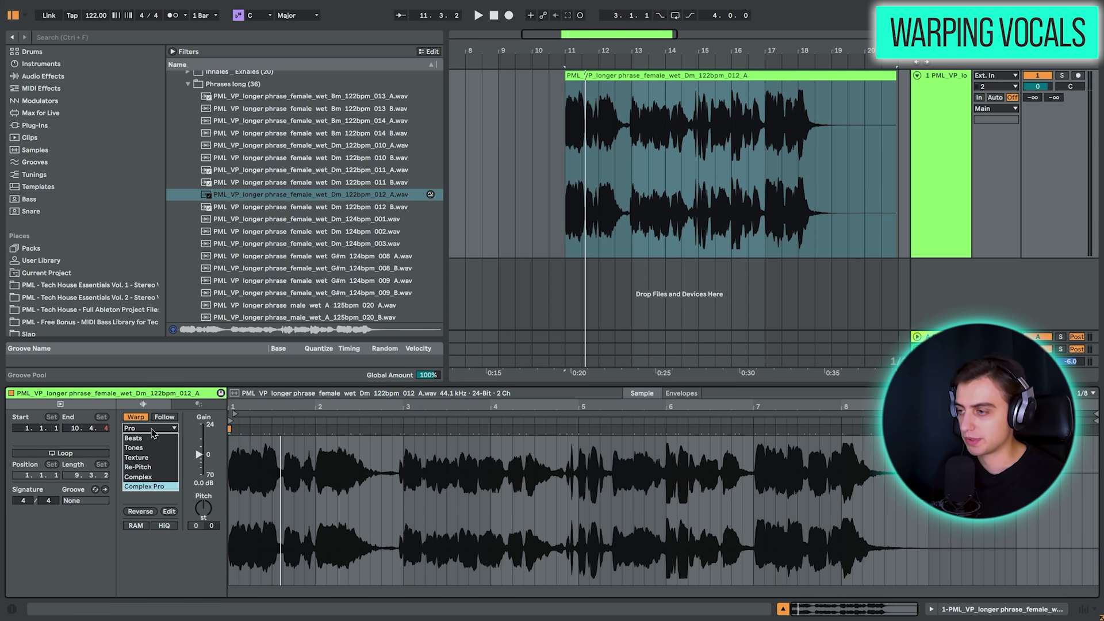
left_click(140, 487)
left_click_drag(148, 447, 150, 456)
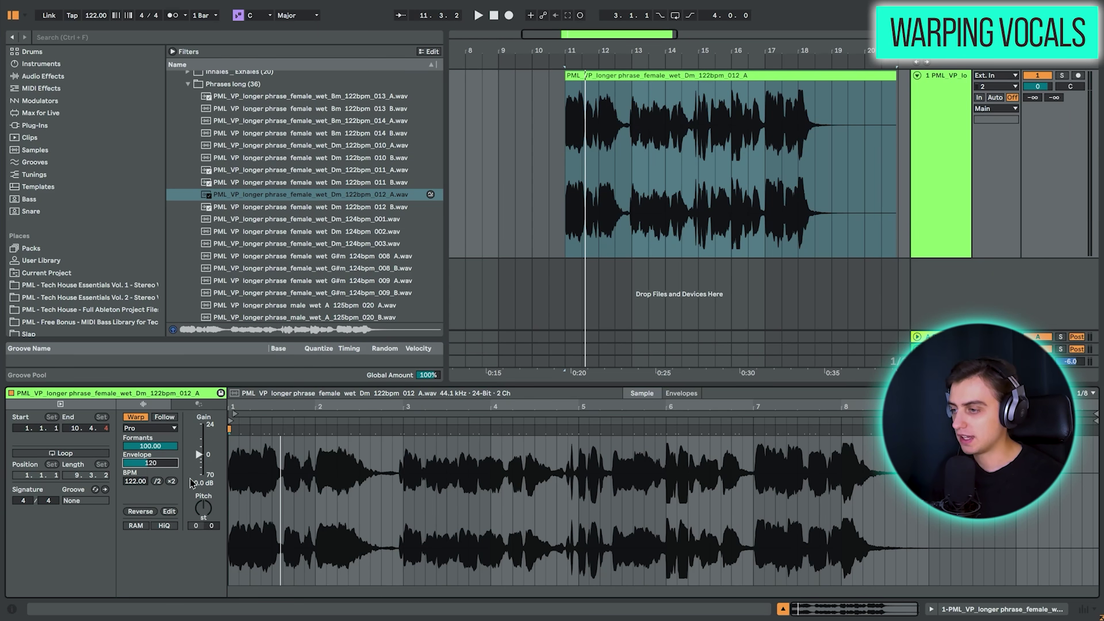
key("z")
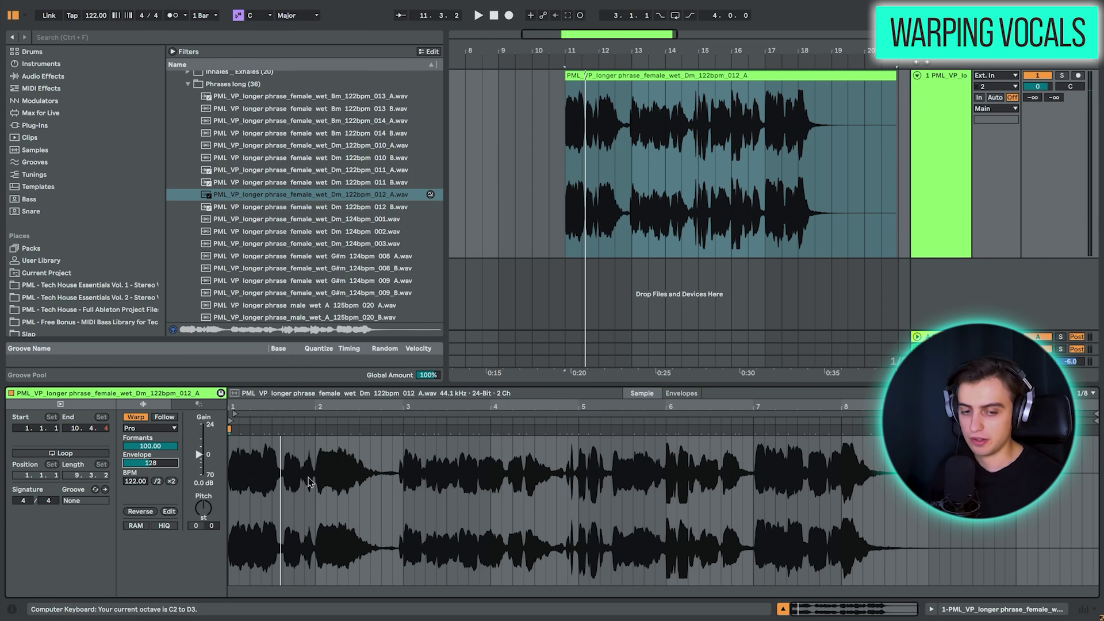
Step: Transpose the vocal clip down 7 semitones and set its Formants to 0, playing it before and after the formant change
left_click_drag(203, 507, 203, 517)
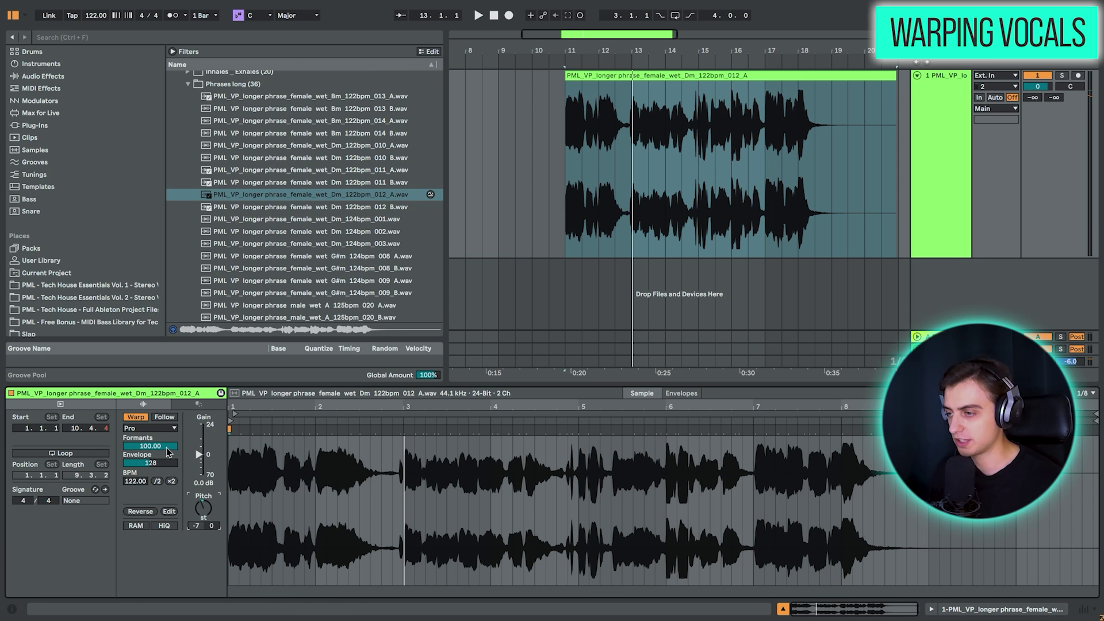
key("space")
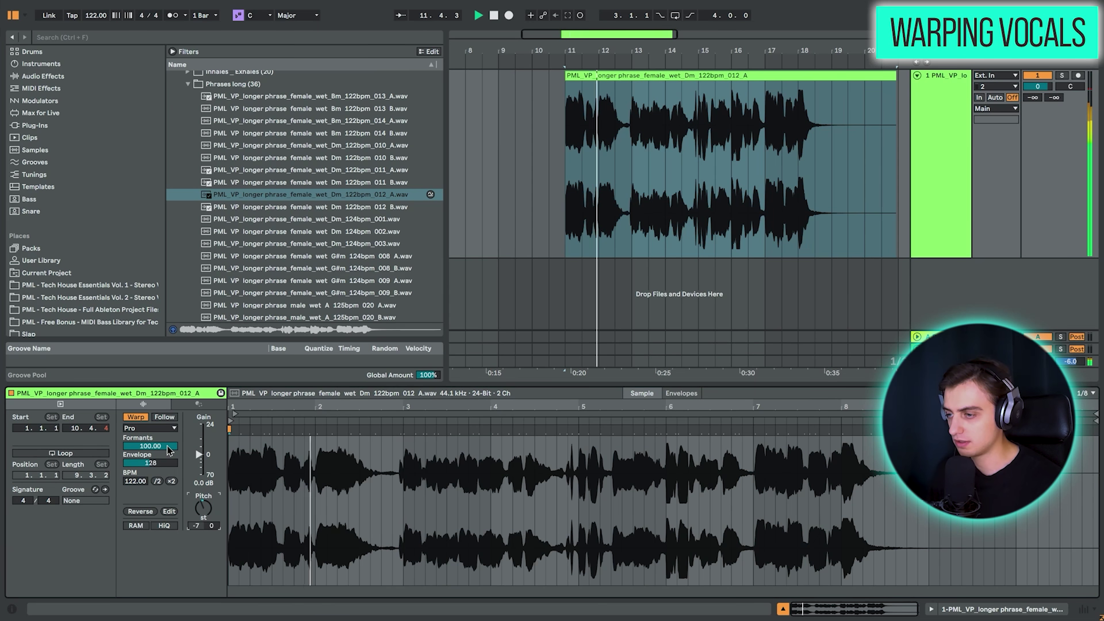
left_click_drag(168, 450, 169, 506)
key("space")
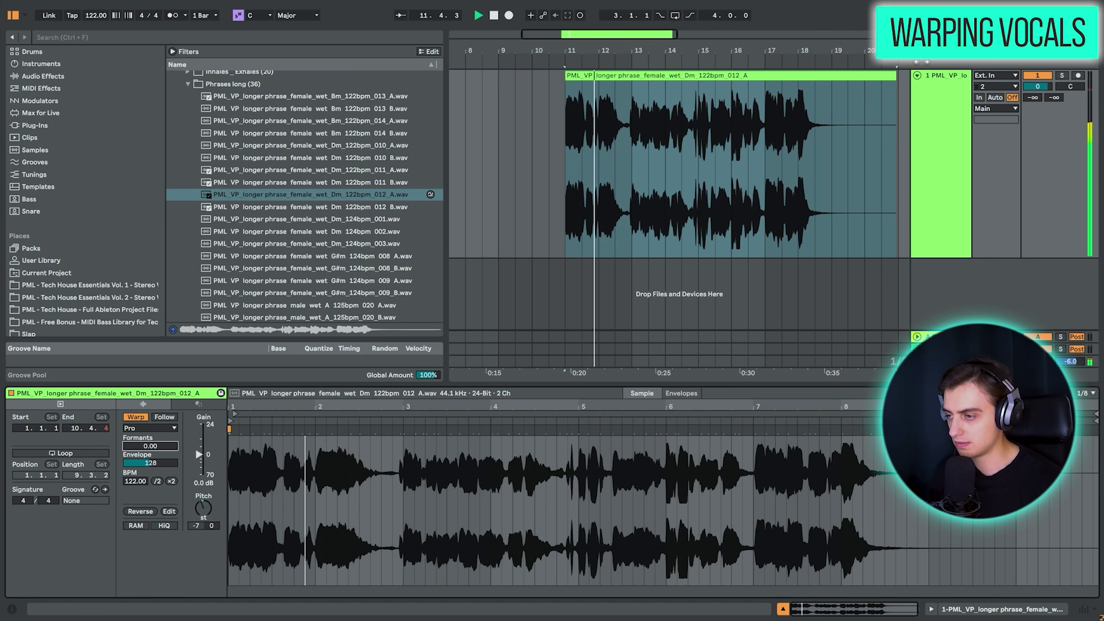
key("space")
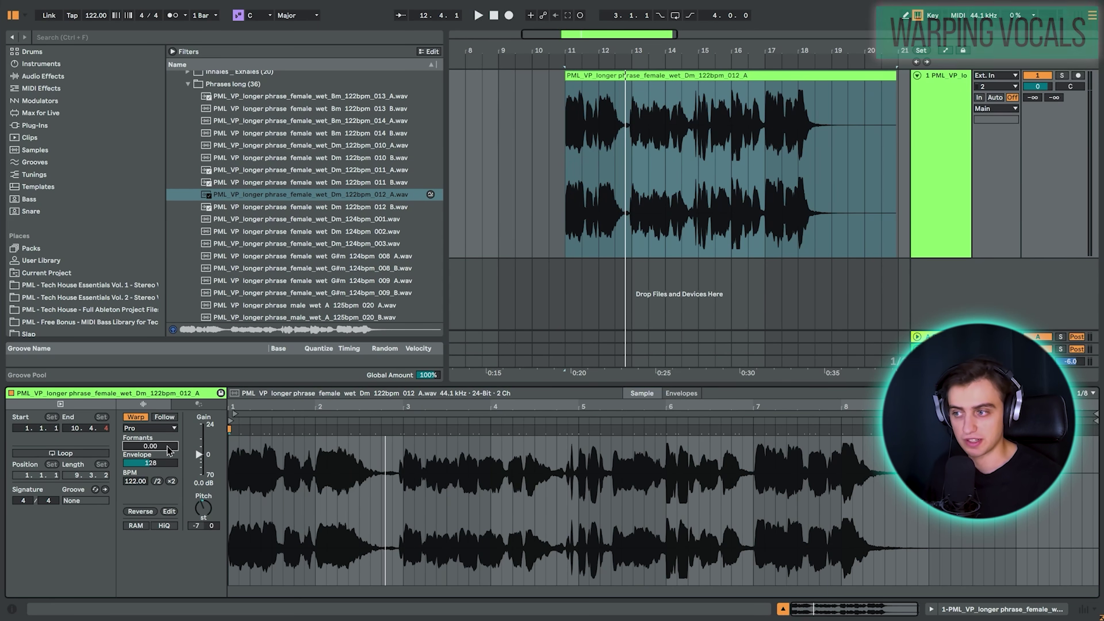
Step: Delete the vocal clip from the audio track
left_click(777, 76)
key("Delete")
left_click_drag(753, 50, 753, 17)
left_click_drag(605, 50, 574, 43)
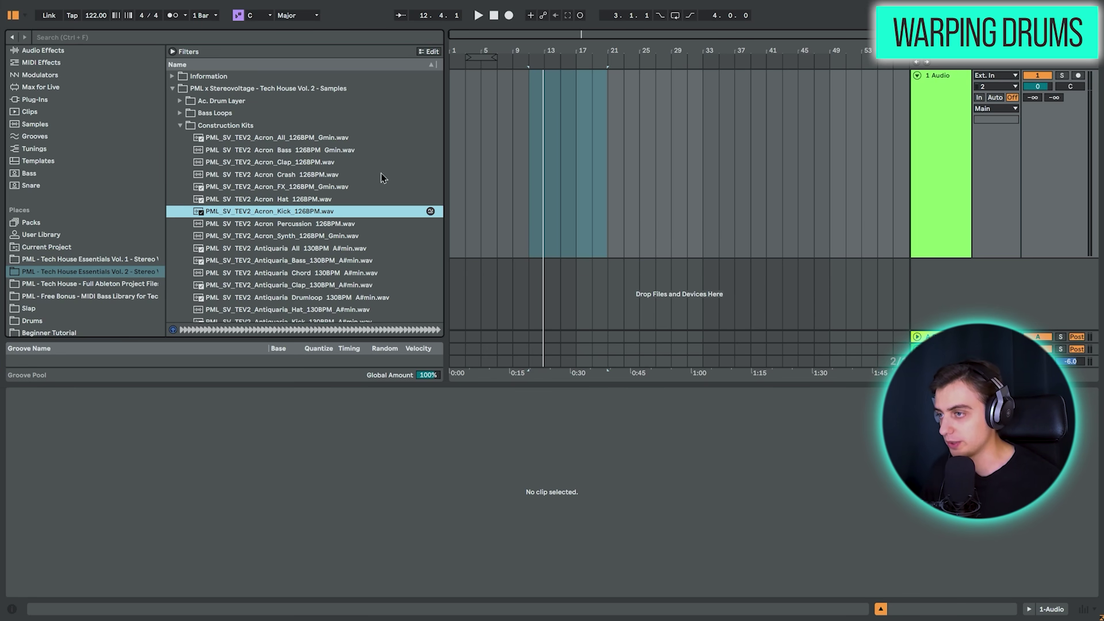
Step: Set the project tempo to 126 BPM, and add PML_SV_TEV2_Acron_Kick_126BPM.wav at bar 13 of the audio track with warping enabled
left_click(95, 16)
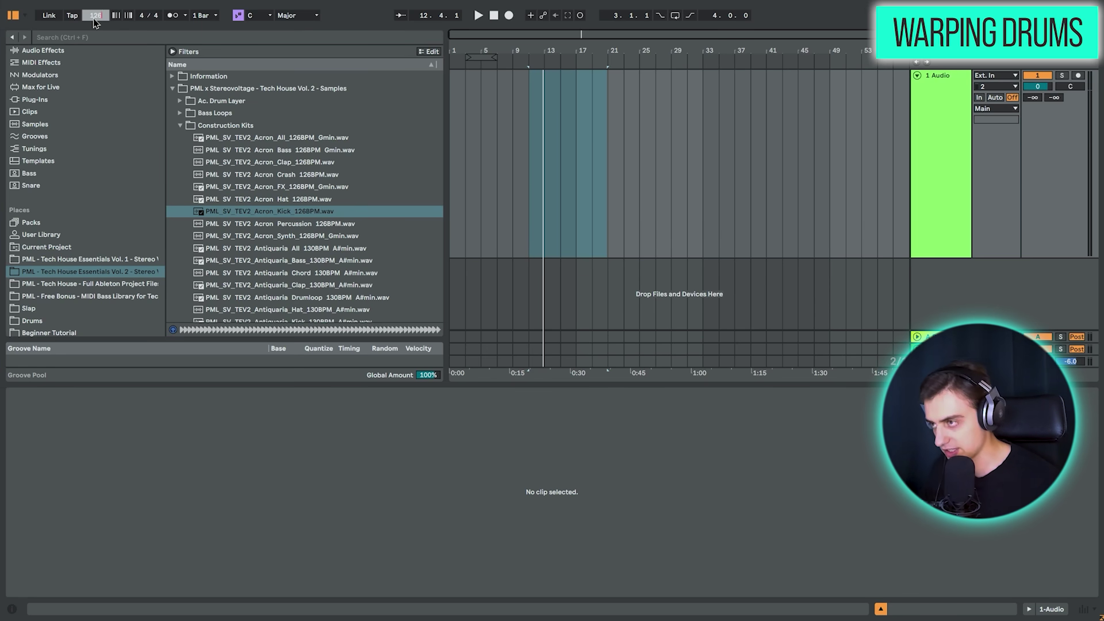
type("126")
key("Return")
left_click_drag(214, 211, 566, 72)
left_click(136, 417)
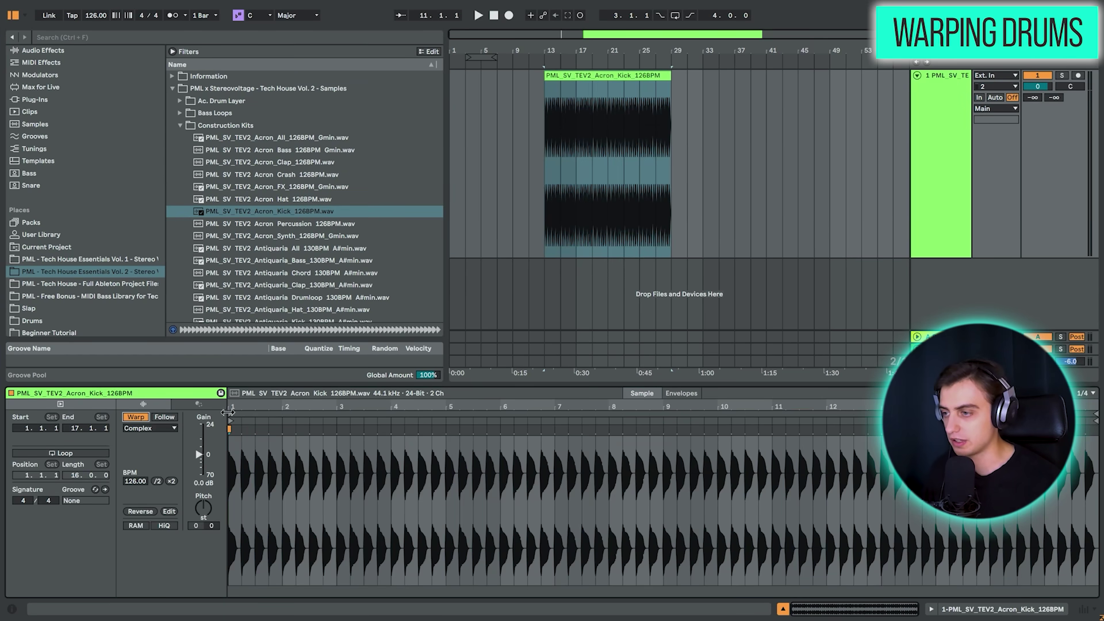
Step: Set the project tempo to 63 BPM and play the kick clip
left_click_drag(95, 15, 99, 21)
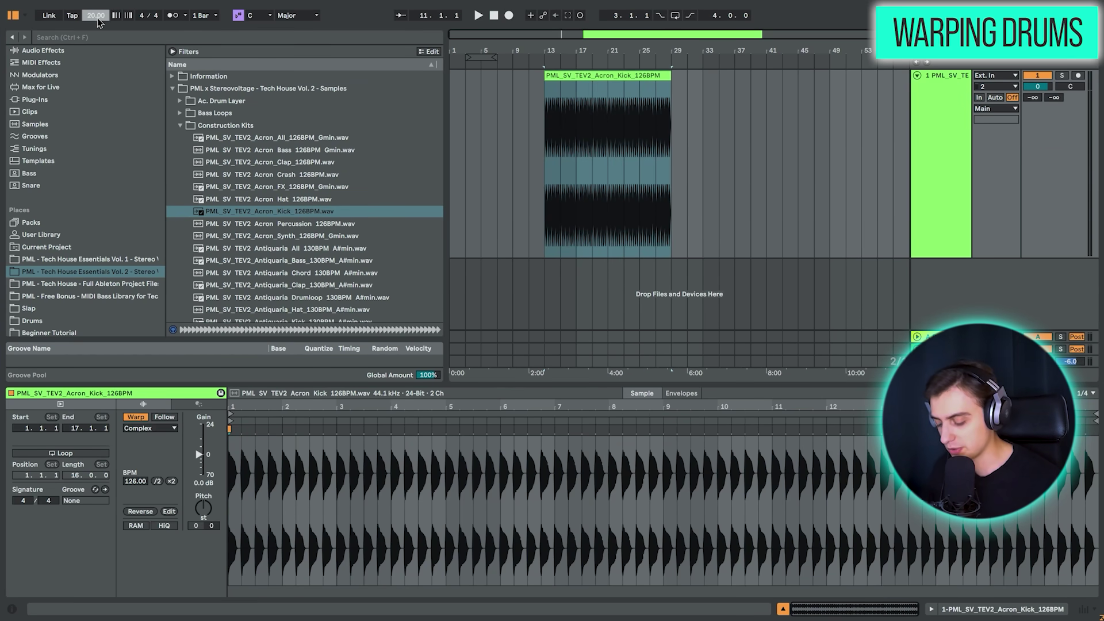
type("63")
key("Return")
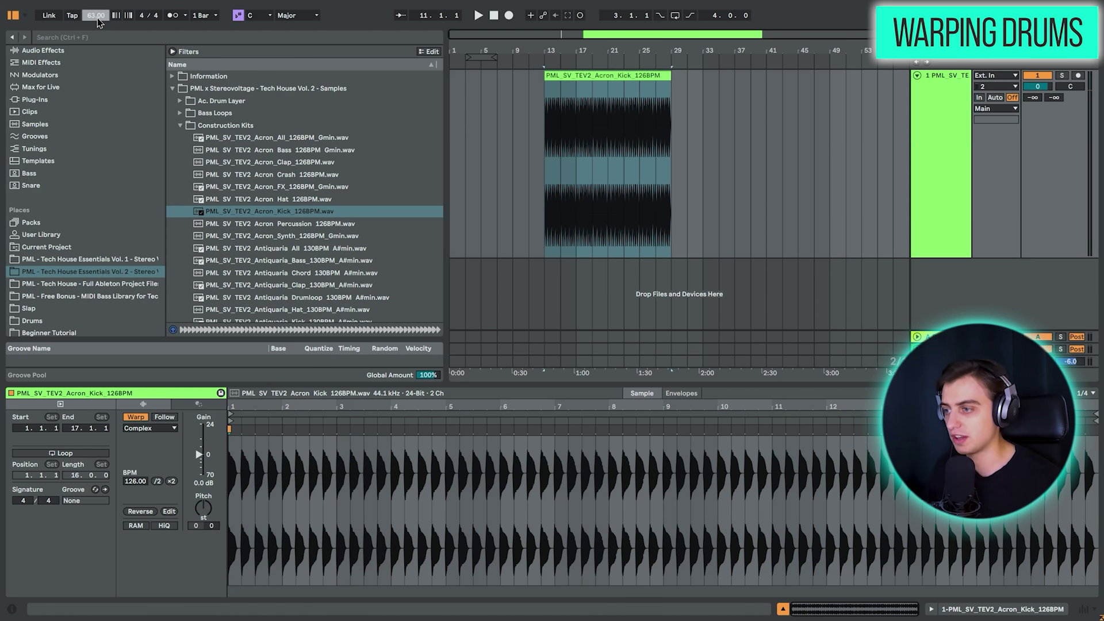
key("space")
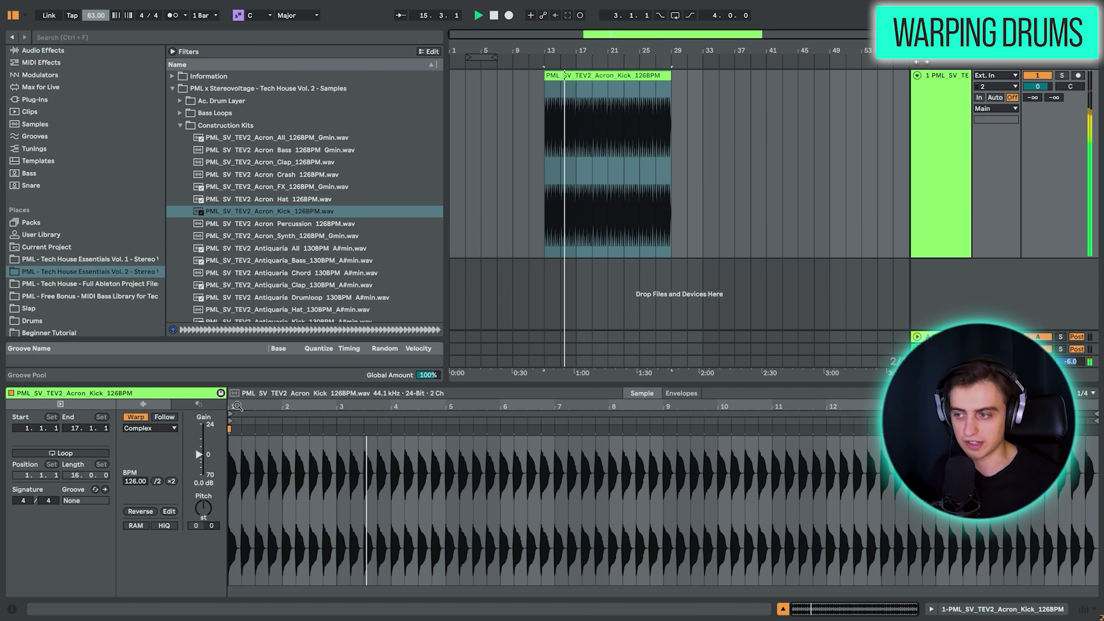
key("space")
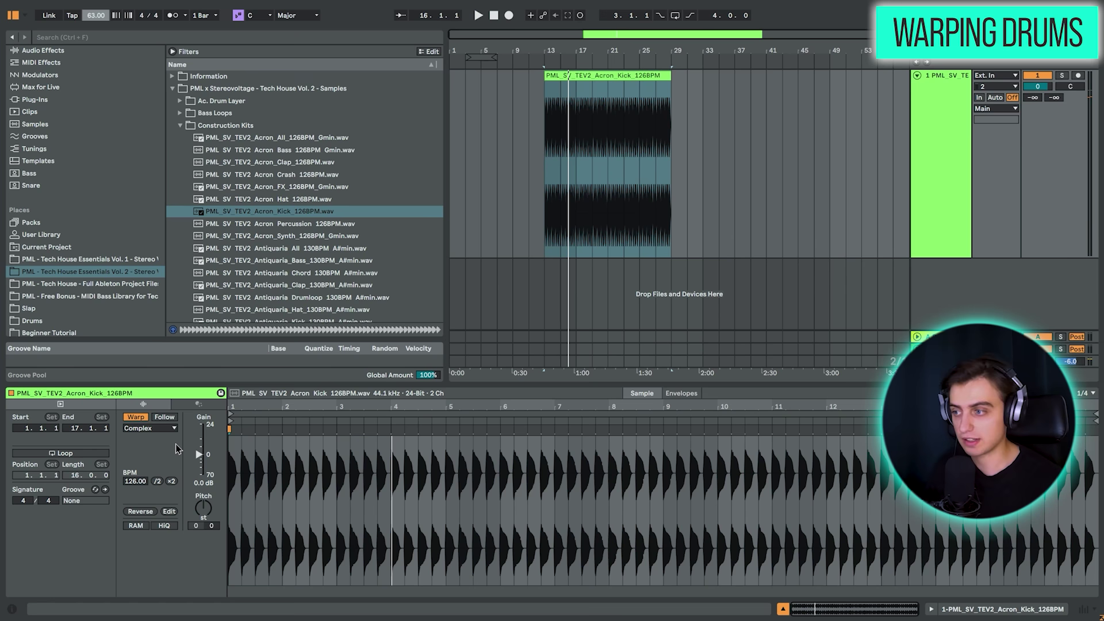
Step: Set the kick clip's warp mode to Beats with the transient loop mode off, playing it before and after turning looping off
left_click(155, 429)
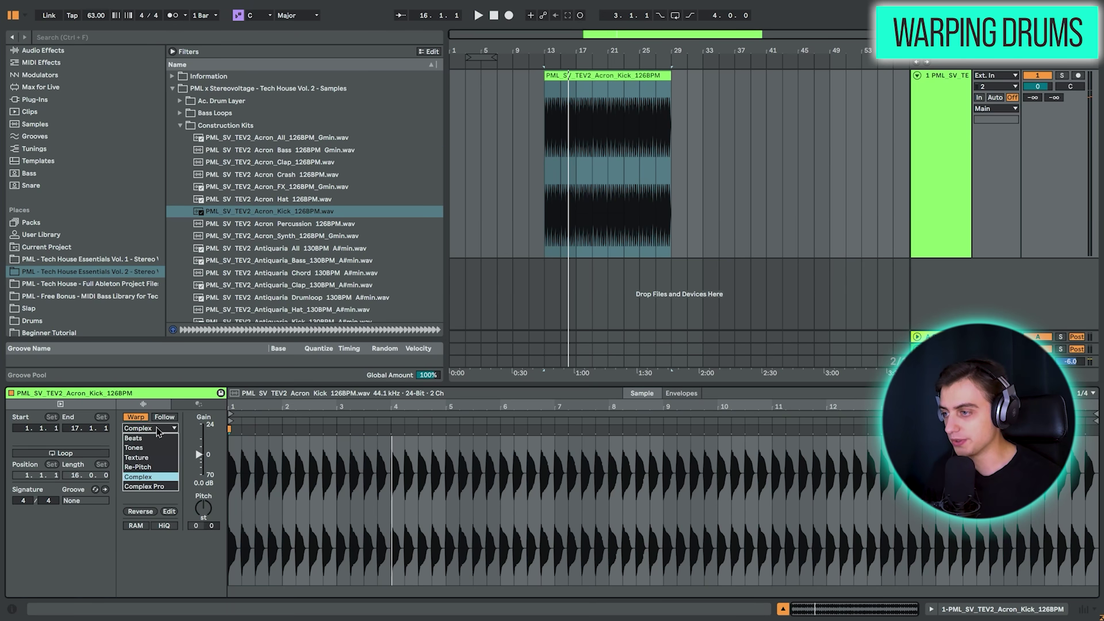
left_click(141, 433)
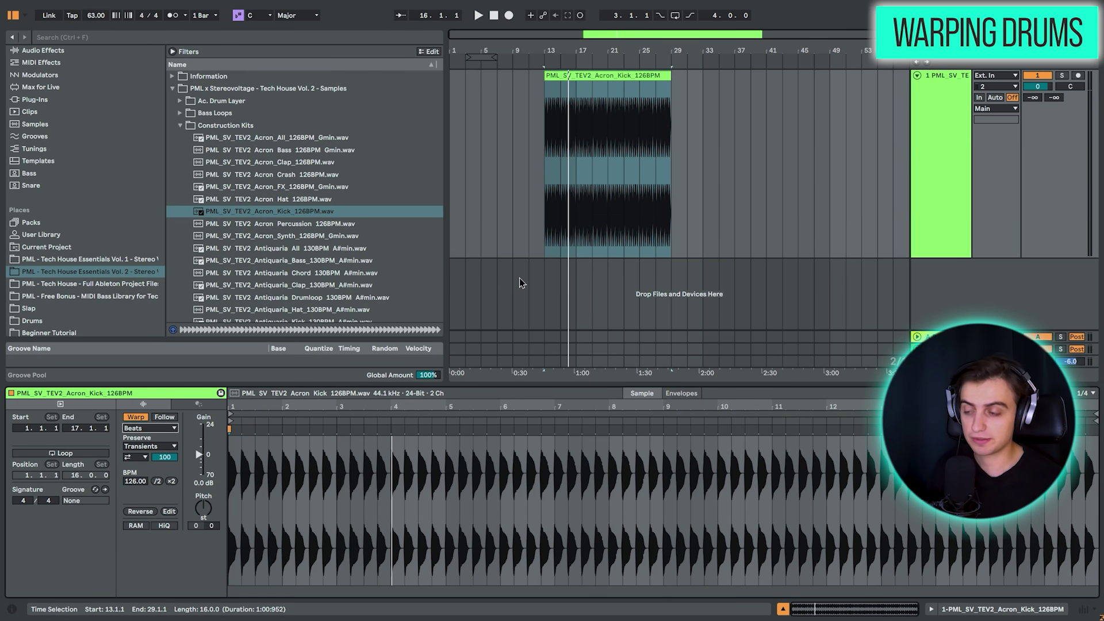
left_click_drag(239, 404, 240, 405)
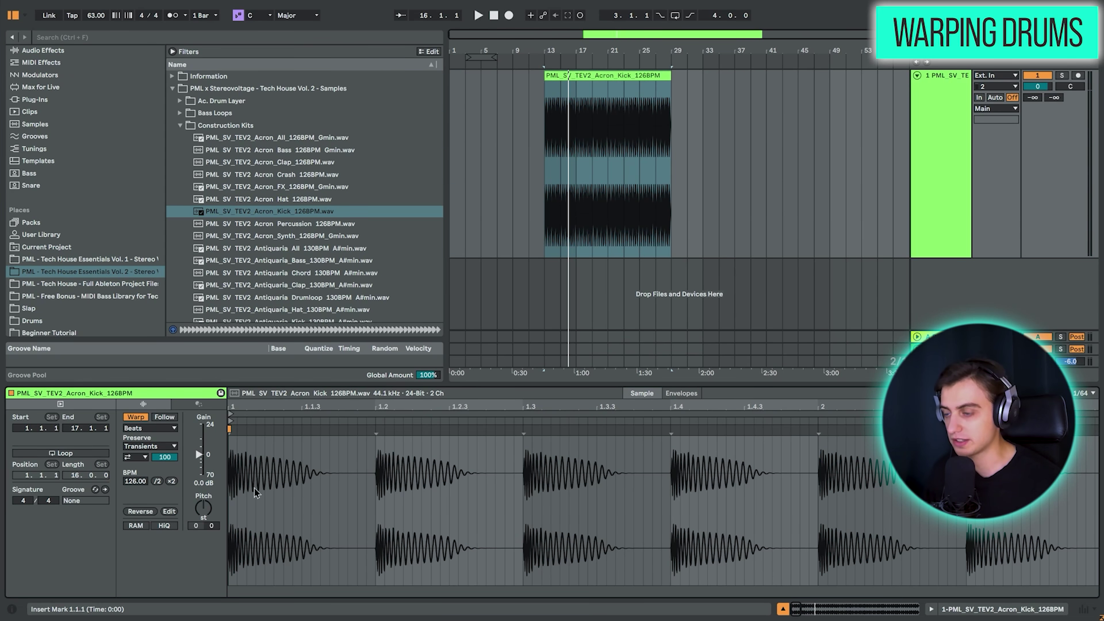
scroll(276, 475, "down", 5)
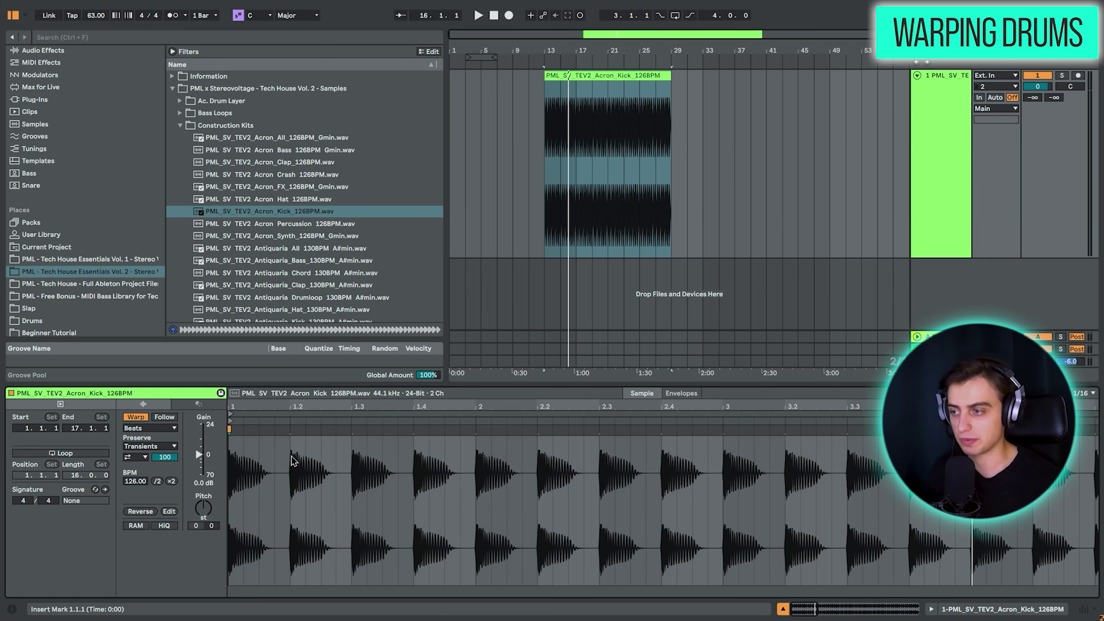
key("space")
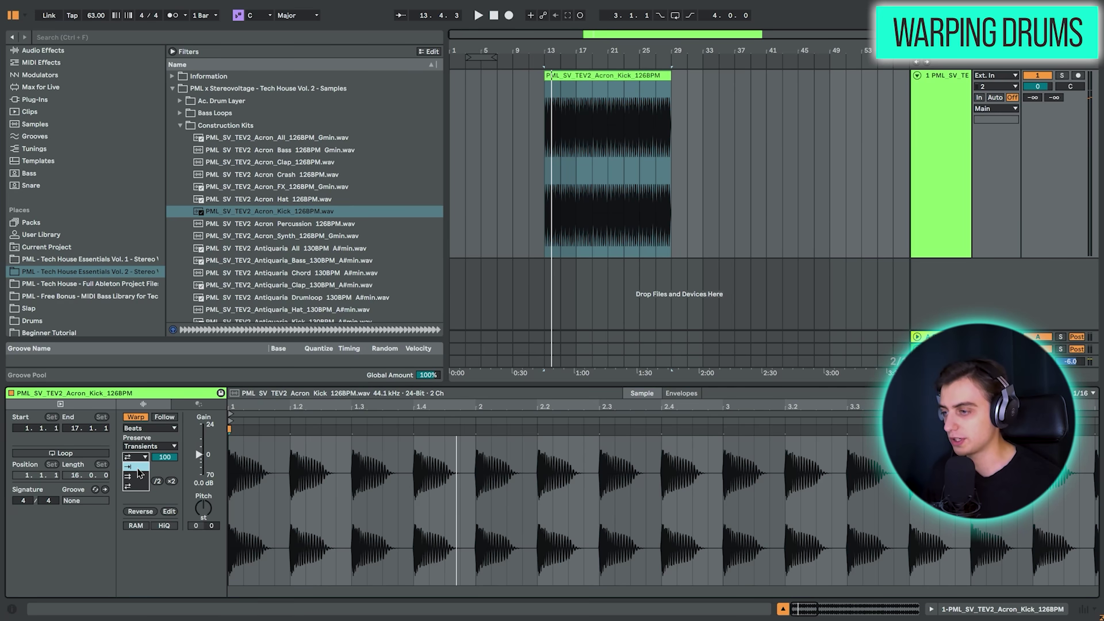
left_click(139, 470)
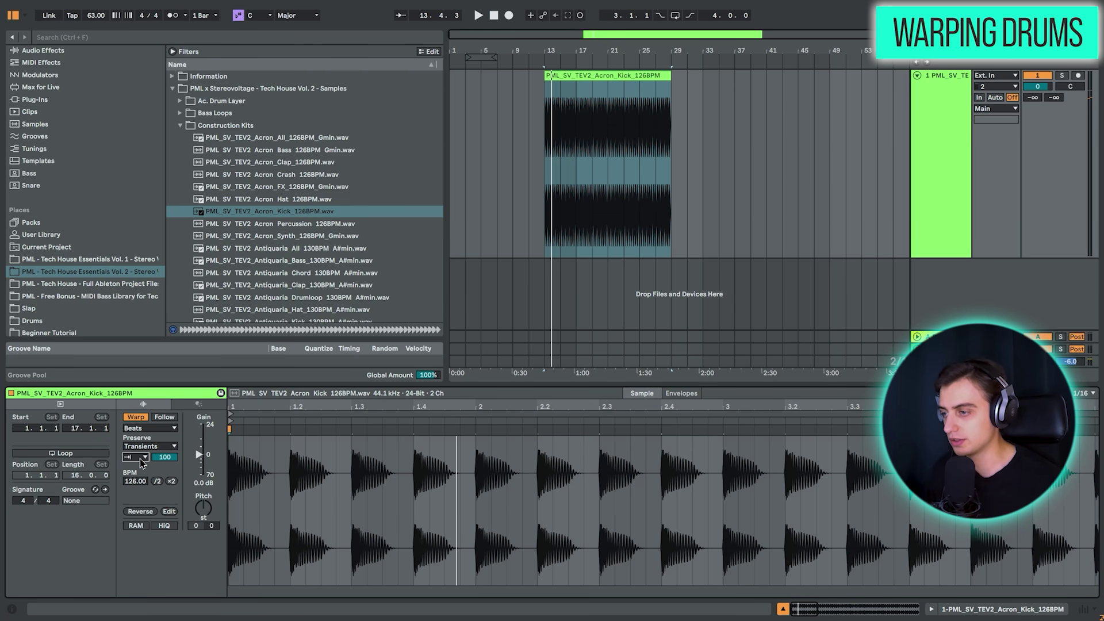
key("space")
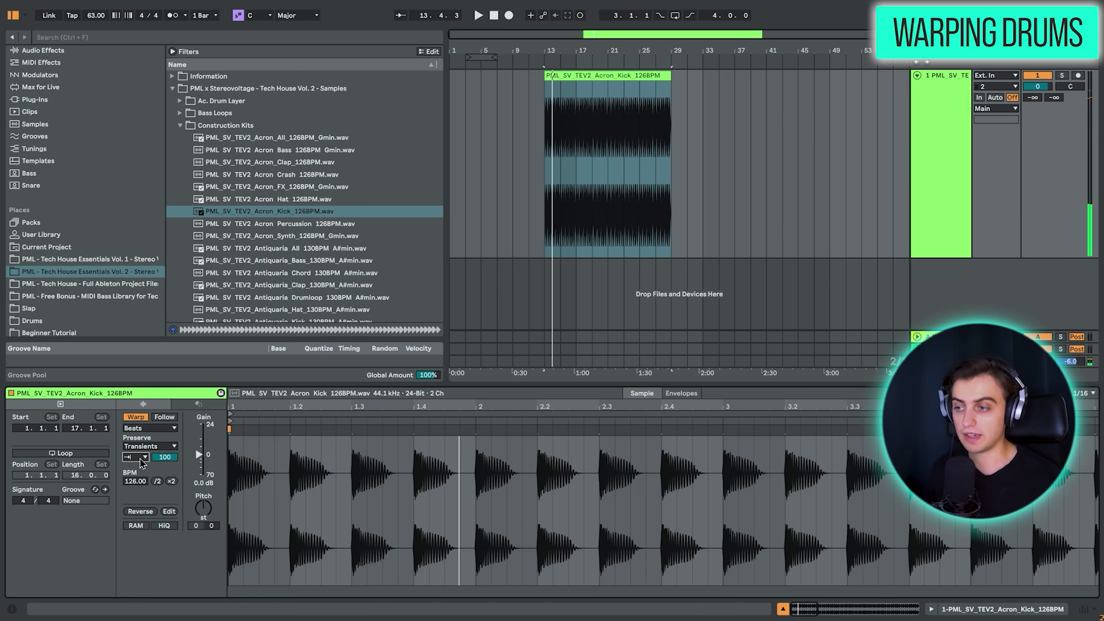
Step: Try the Complex warp mode on the kick clip, play it, and undo back to Beats for a comparison listen
left_click(142, 432)
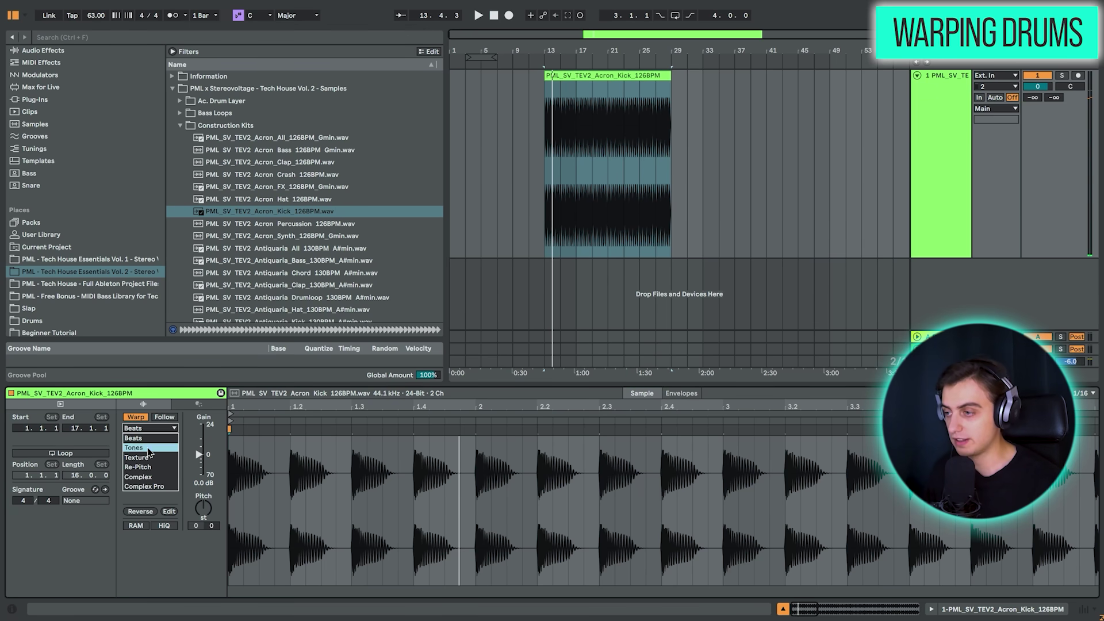
left_click(146, 479)
key("space")
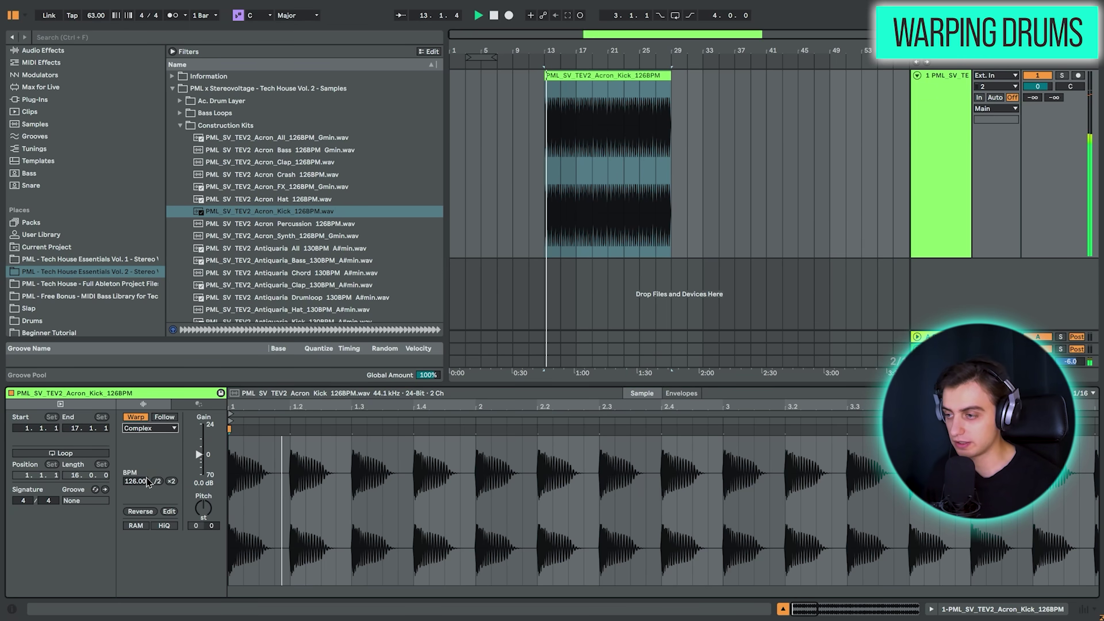
key("space")
key("ctrl+z")
key("space")
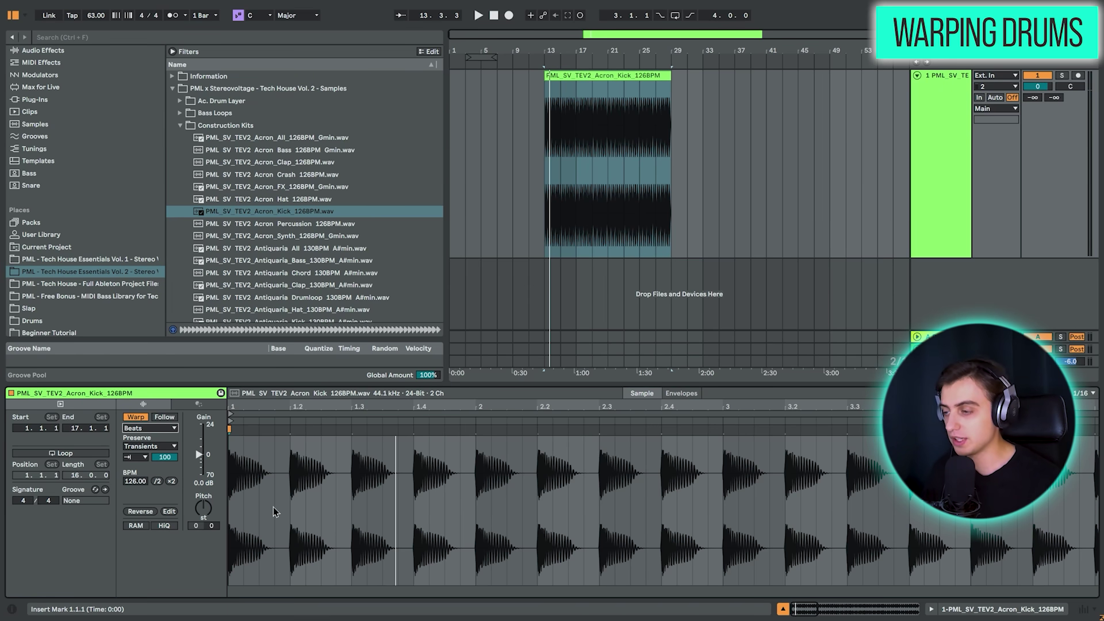
Step: Play the kick clip while trying out its transient envelope, and delete the clip from the track
mouse_move(170, 460)
left_mouse_down()
mouse_move(171, 471)
mouse_move(165, 443)
mouse_move(179, 443)
left_mouse_up()
key("shift+space")
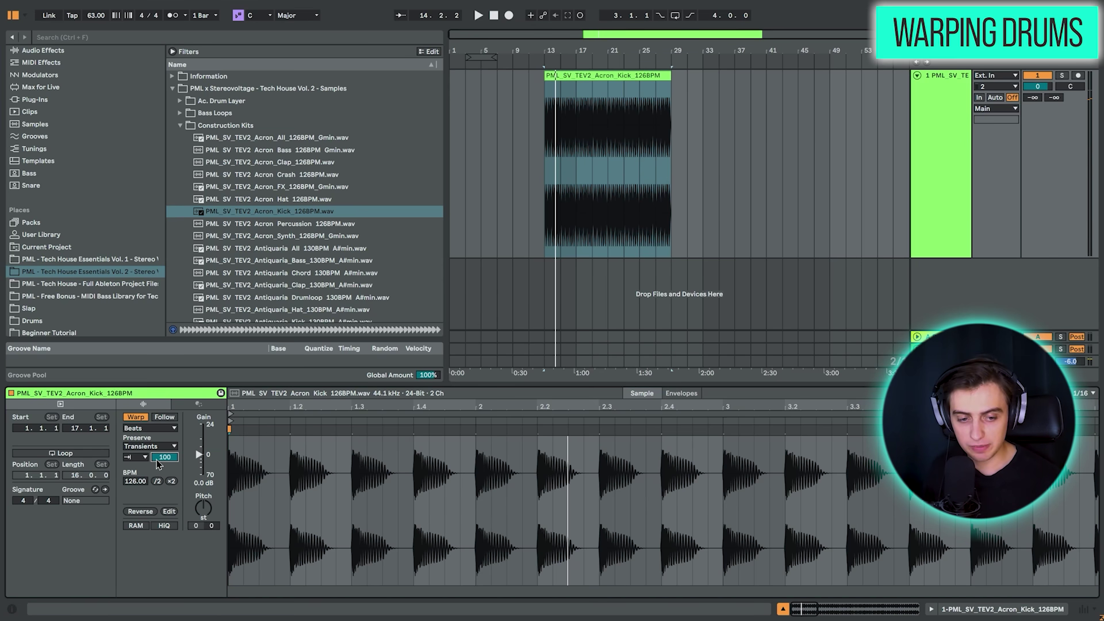
left_click(612, 75)
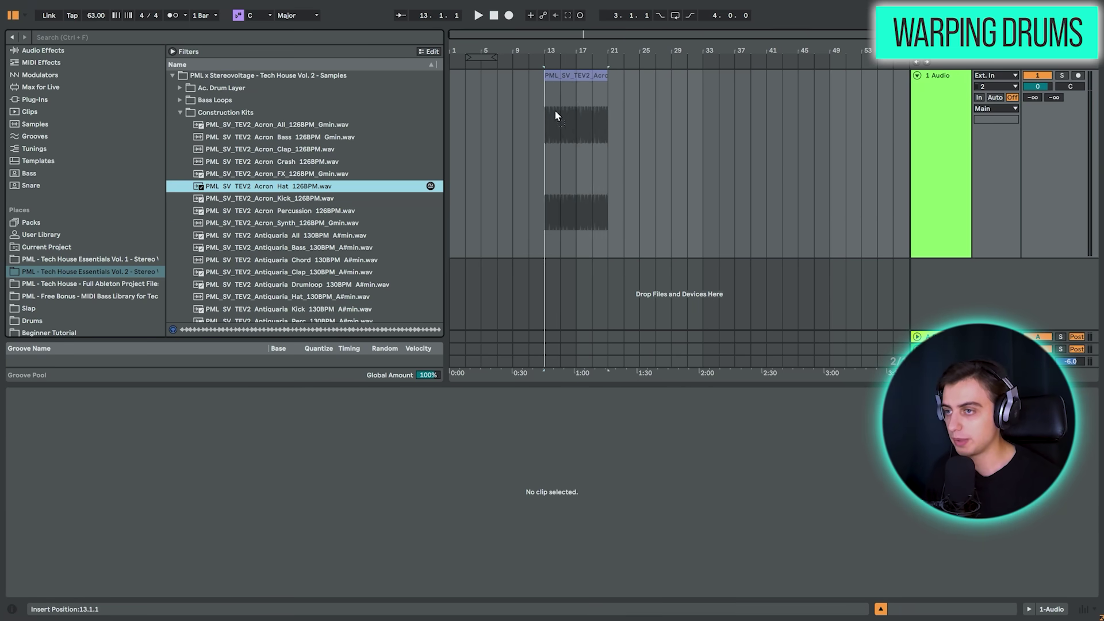
Step: Set the project tempo to 126 BPM, and place PML_SV_TEV2_Acron_Hat_126BPM.wav at bar 13 with warping enabled
left_click_drag(557, 113, 343, 202)
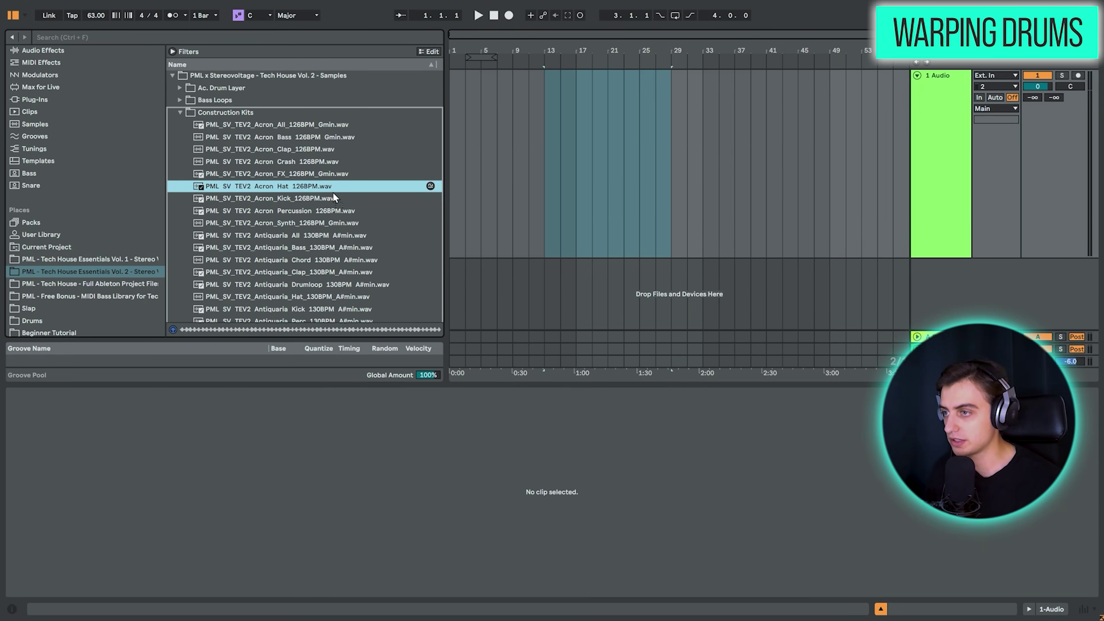
left_click(93, 18)
type("126")
key("Return")
left_click_drag(237, 185, 551, 119)
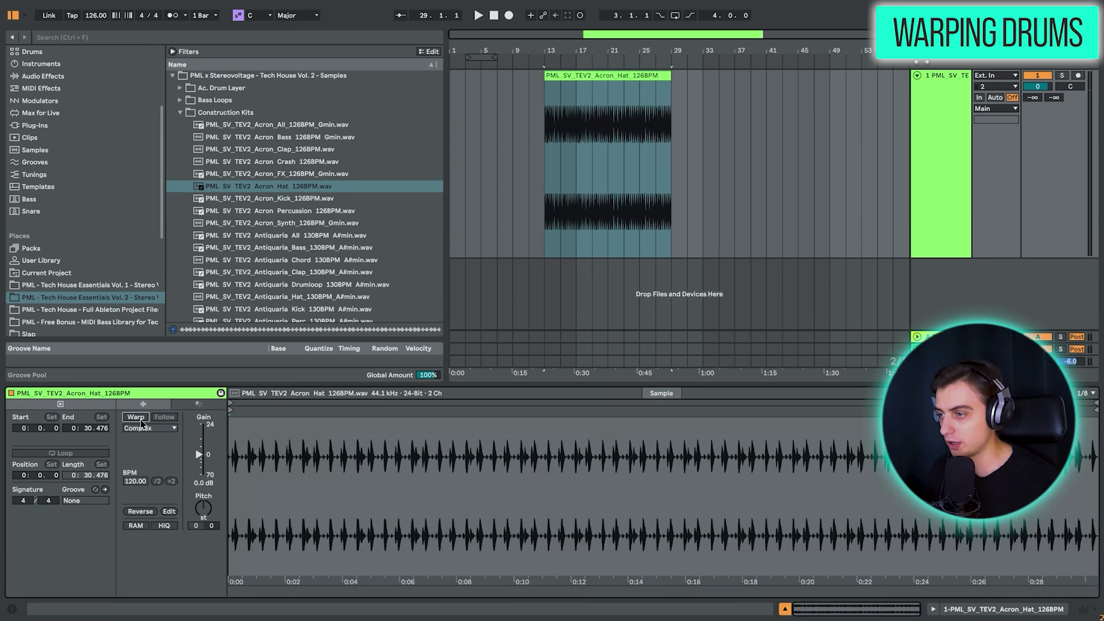
left_click(135, 417)
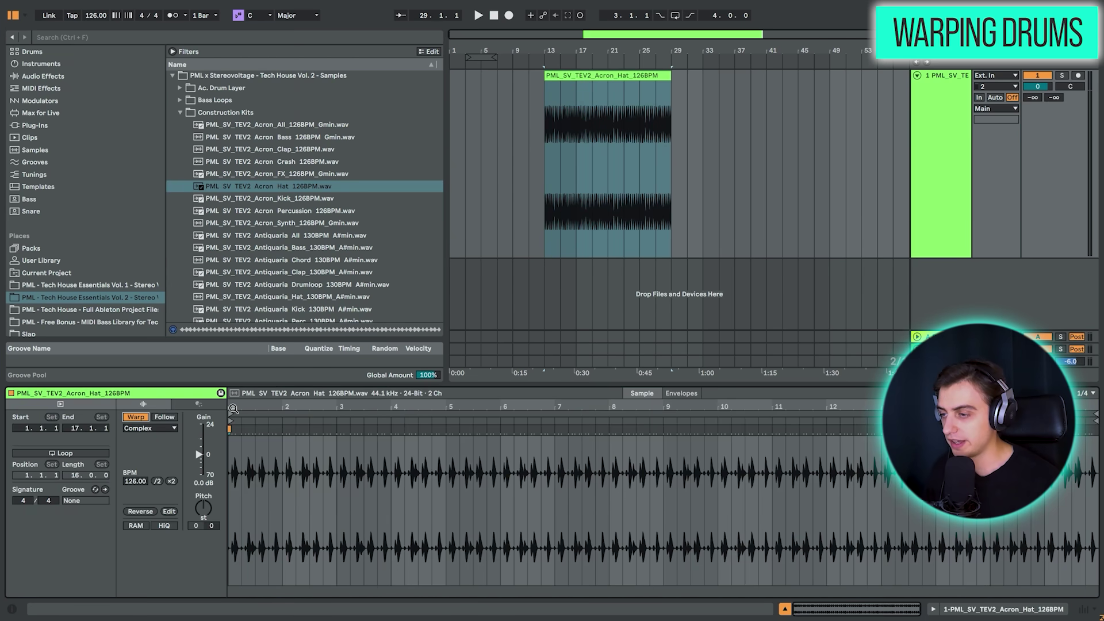
Step: Play the hat clip, remove it from the track, and set the project tempo to 120 BPM
left_click(552, 126)
key("space")
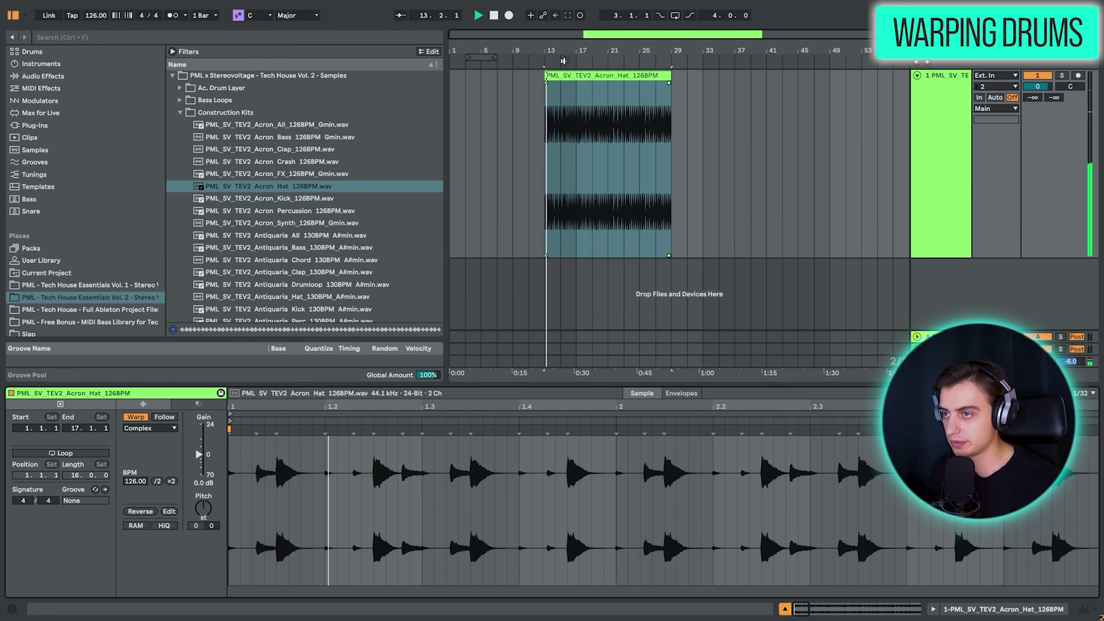
left_click_drag(551, 52, 551, 110)
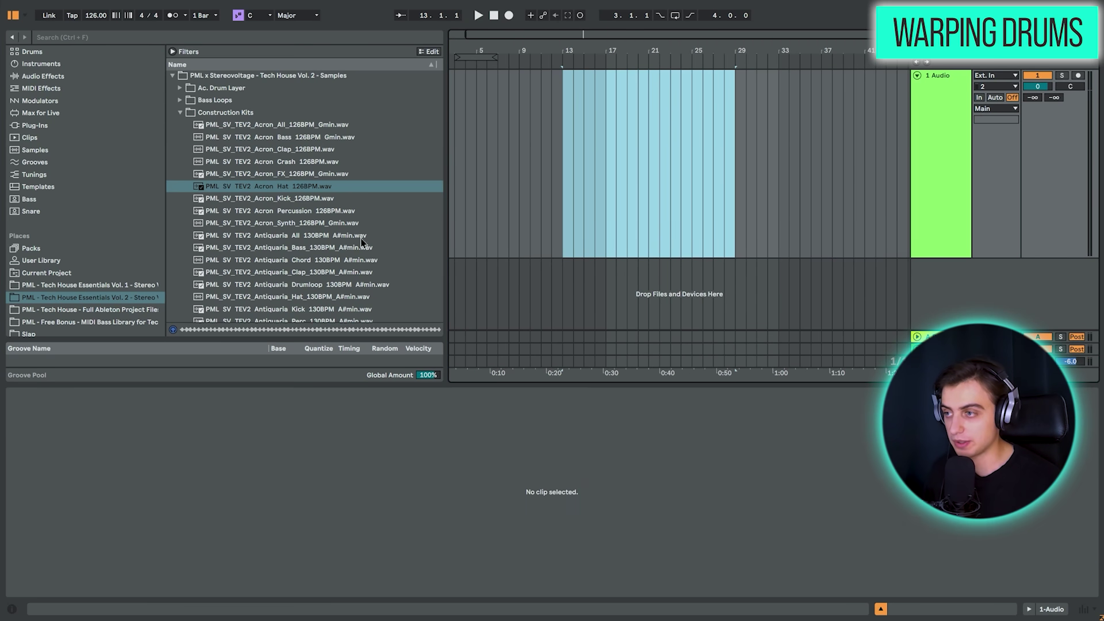
key("ctrl+z")
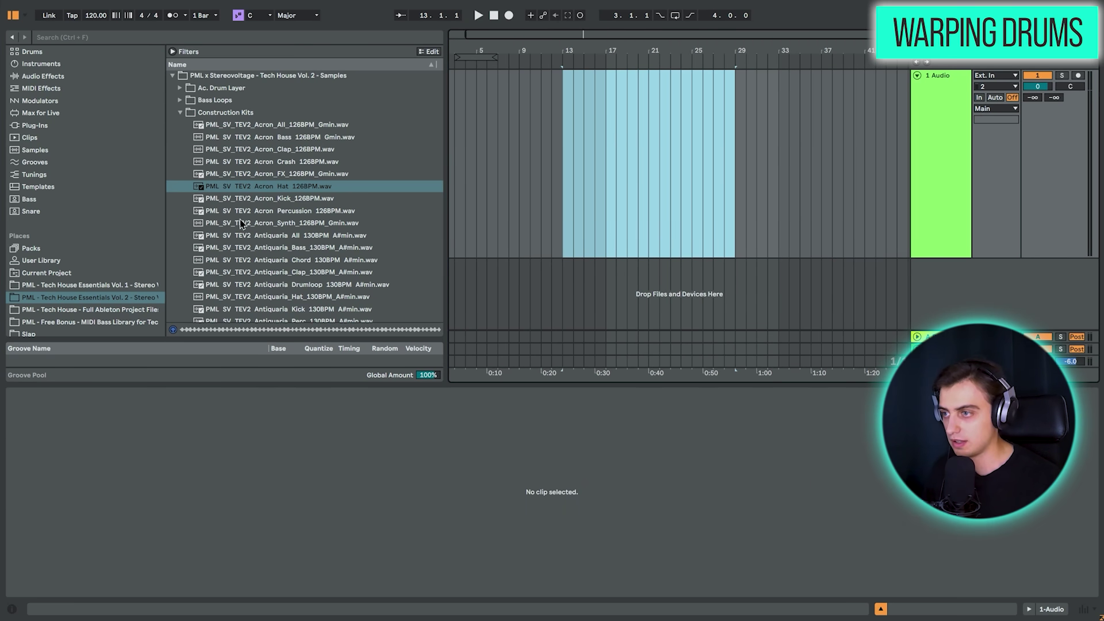
Step: Place PML_SV_TEV2_Acron_Hat_126BPM.wav at bar 13 of the audio track and enable warping on the clip
double_click(271, 188)
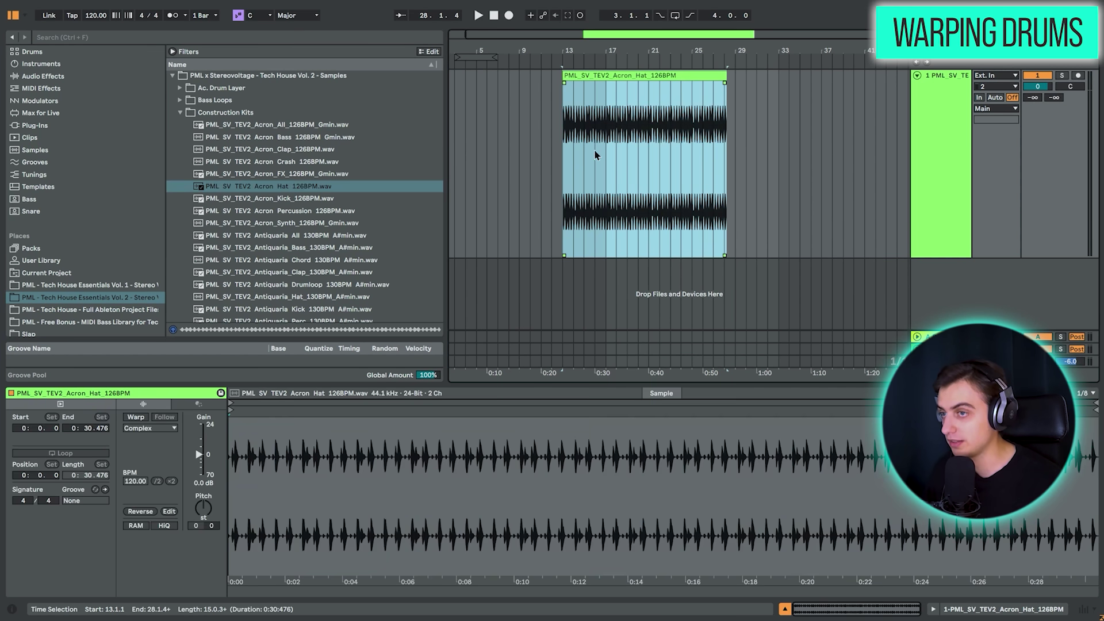
left_click_drag(725, 50, 751, 54)
left_click(136, 417)
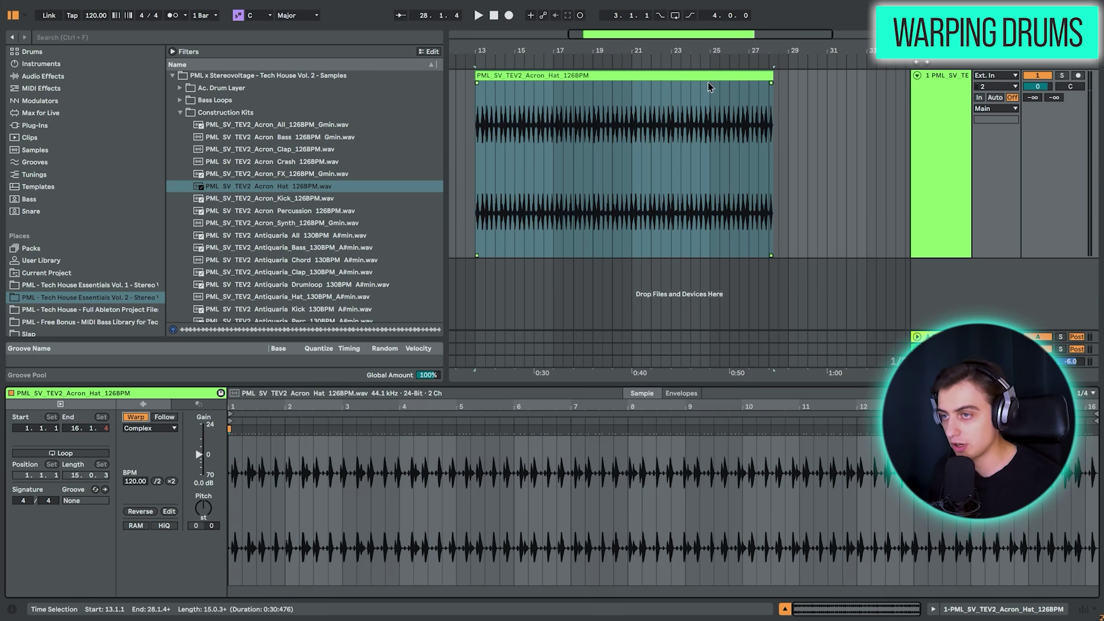
Step: Set the hat clip's BPM to 126 so the clip ends at bar 29, and play it
mouse_move(772, 75)
left_mouse_down()
mouse_move(741, 81)
mouse_move(786, 89)
left_mouse_up()
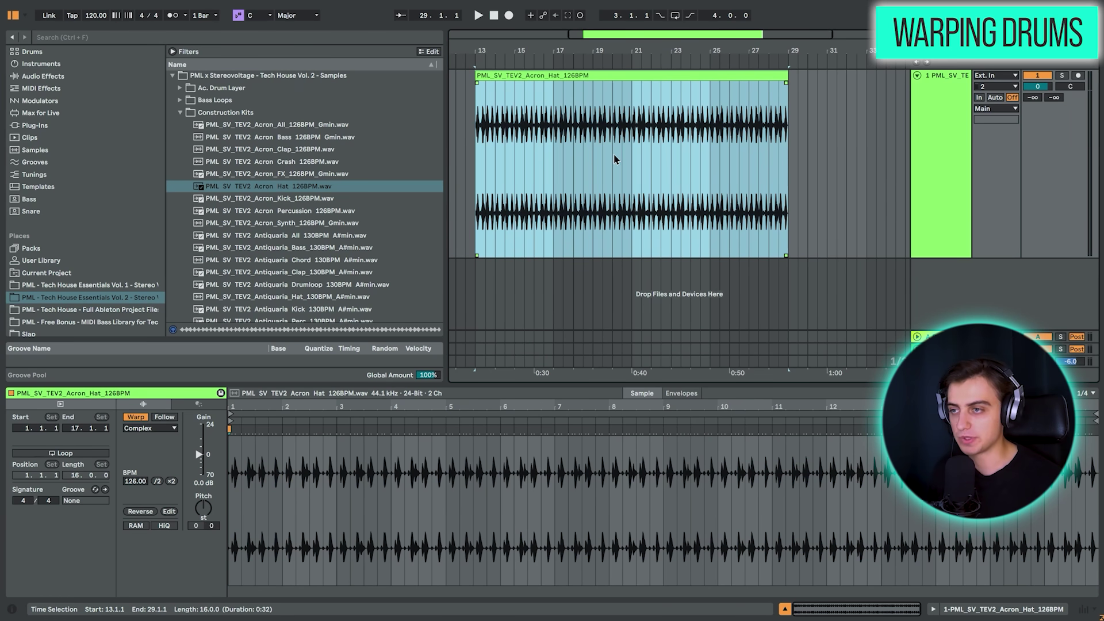
left_click_drag(489, 158, 555, 138)
left_click(557, 76)
left_click(136, 484)
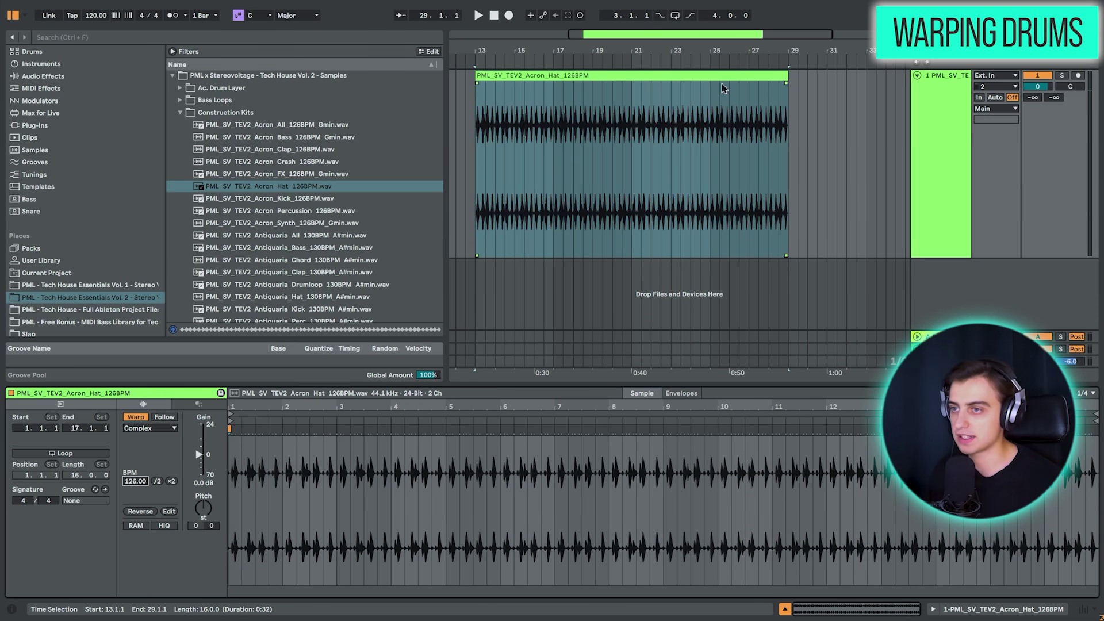
key("space")
key("space")
Step: Try a project tempo of 92 BPM, lower it to 80 BPM, and play the hat clip
left_click(97, 16)
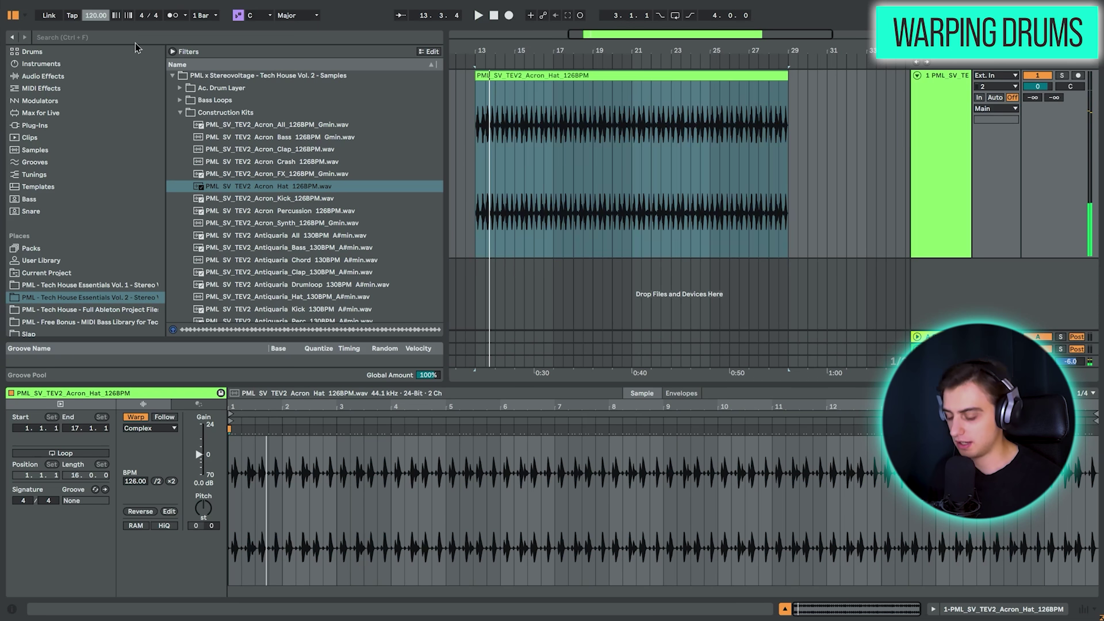
left_click_drag(231, 409, 239, 460)
type("92")
key("Return")
type("80")
key("Return")
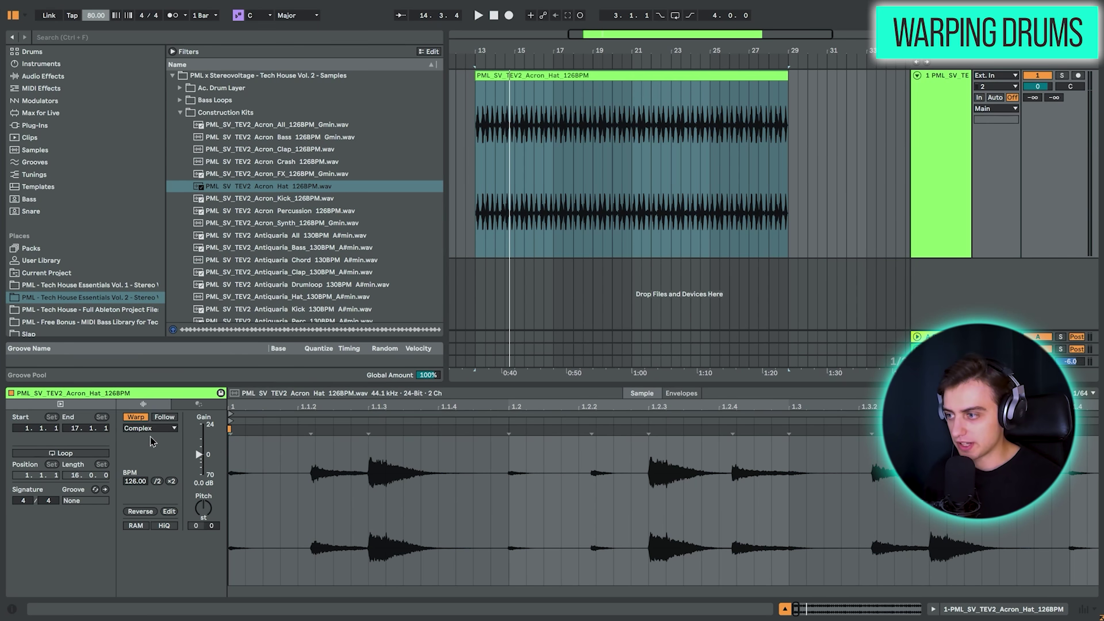
key("space")
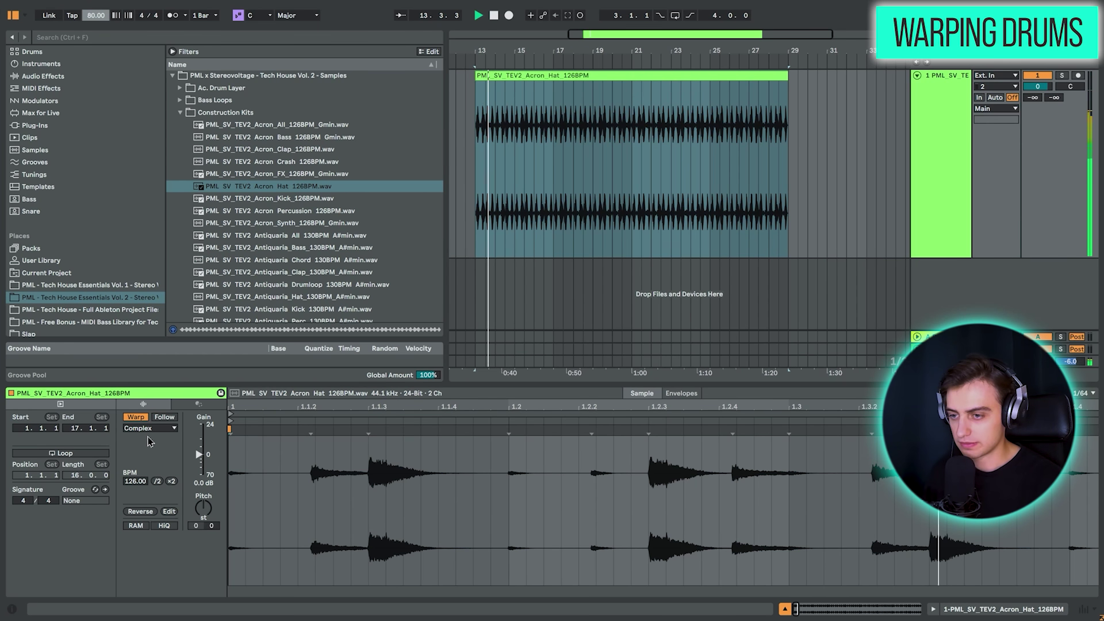
key("space")
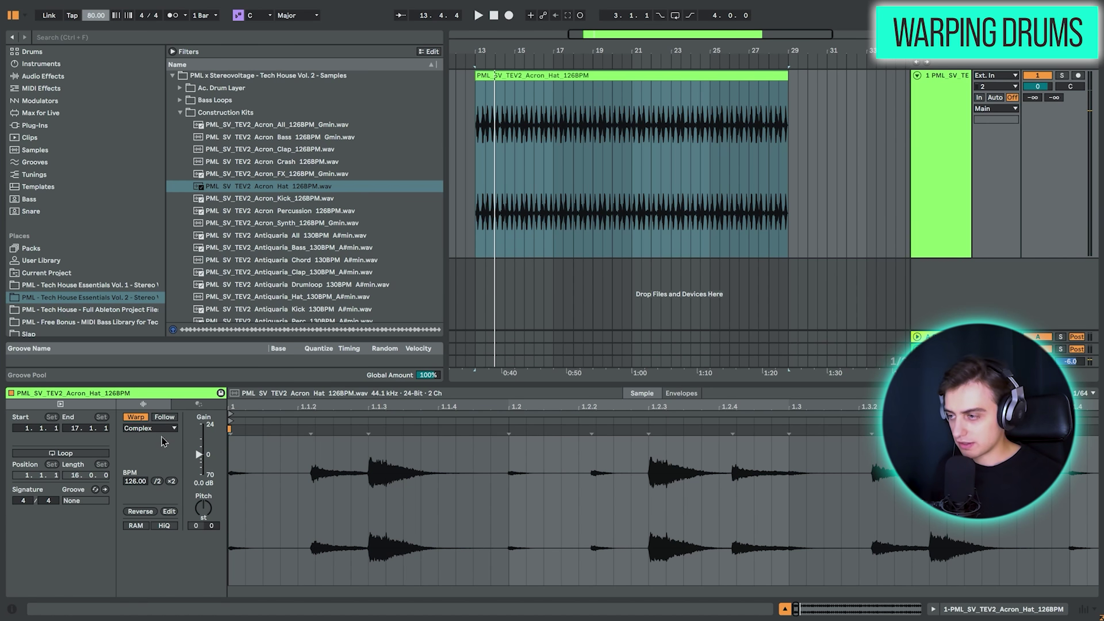
Step: Set the hat clip's warp mode to Beats with the transient loop mode off, and play it
left_click(129, 429)
left_click(134, 438)
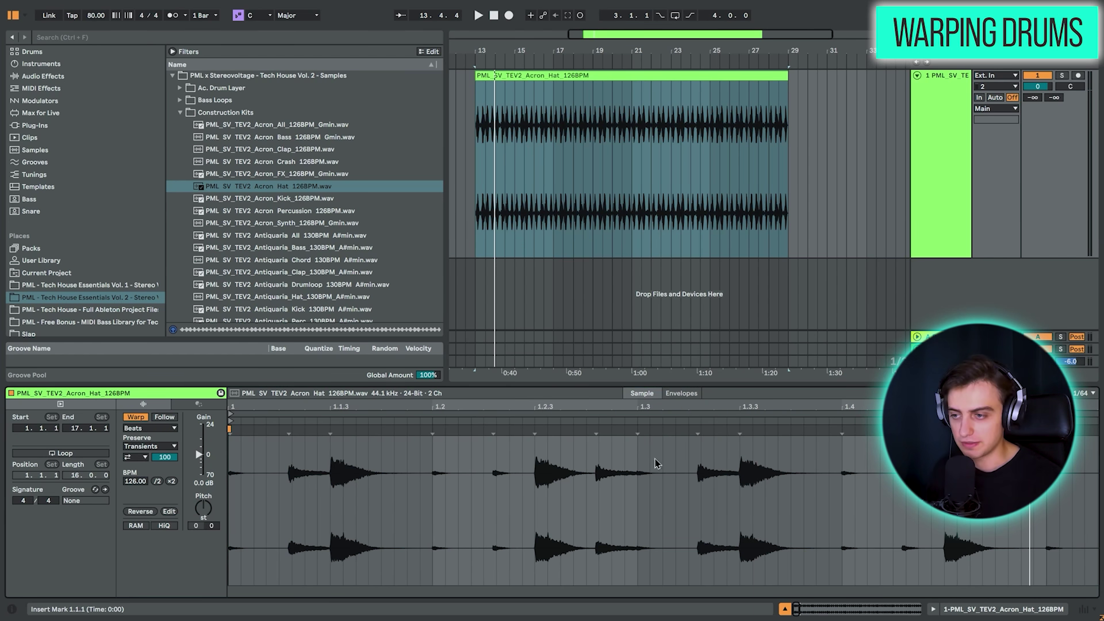
left_click(143, 458)
left_click(143, 466)
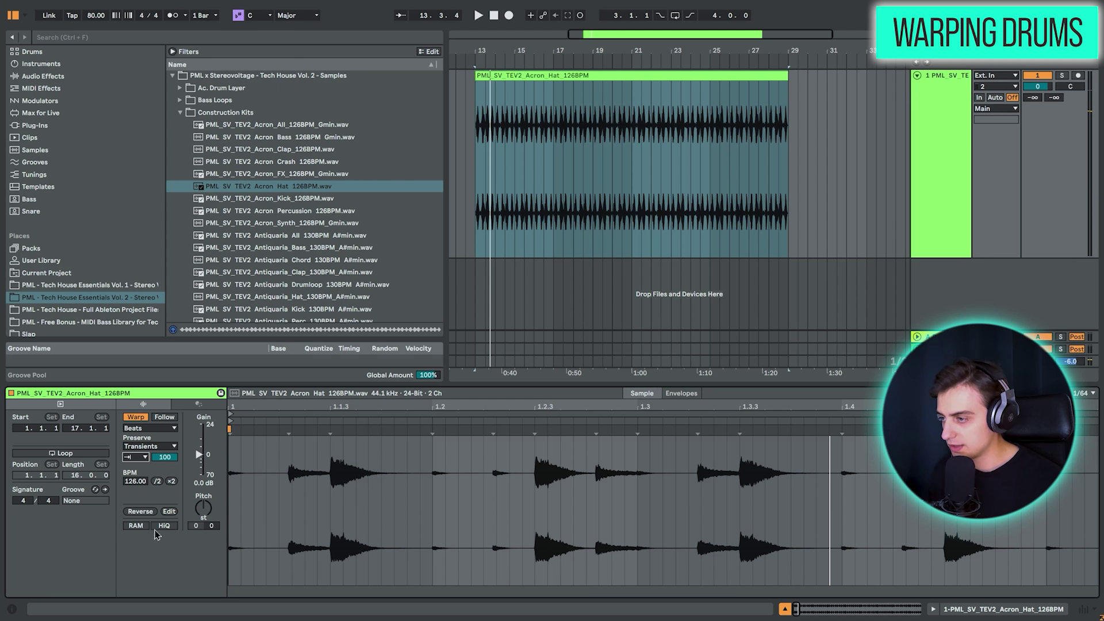
key("space")
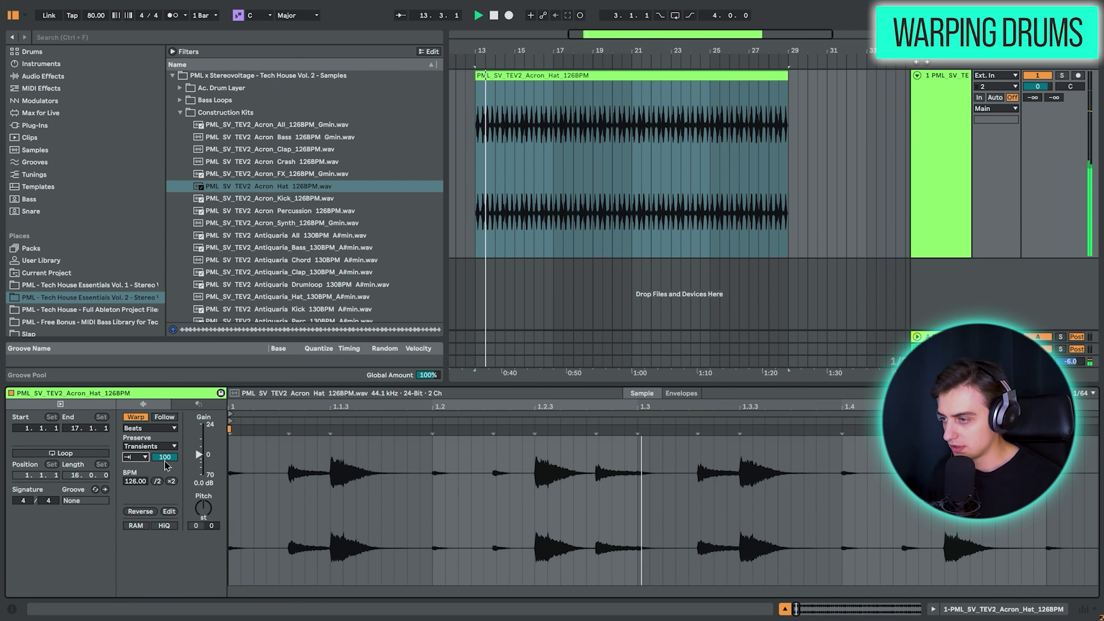
Step: Try the Complex warp mode on the hat clip, play it, and undo back to Beats
left_click(159, 429)
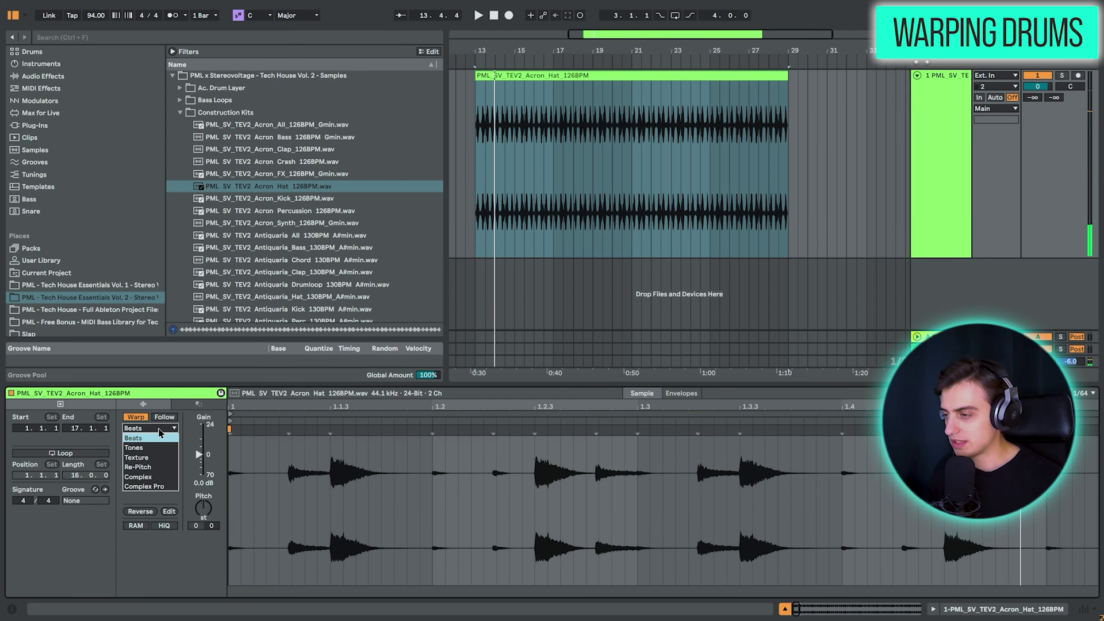
left_click(152, 479)
key("space")
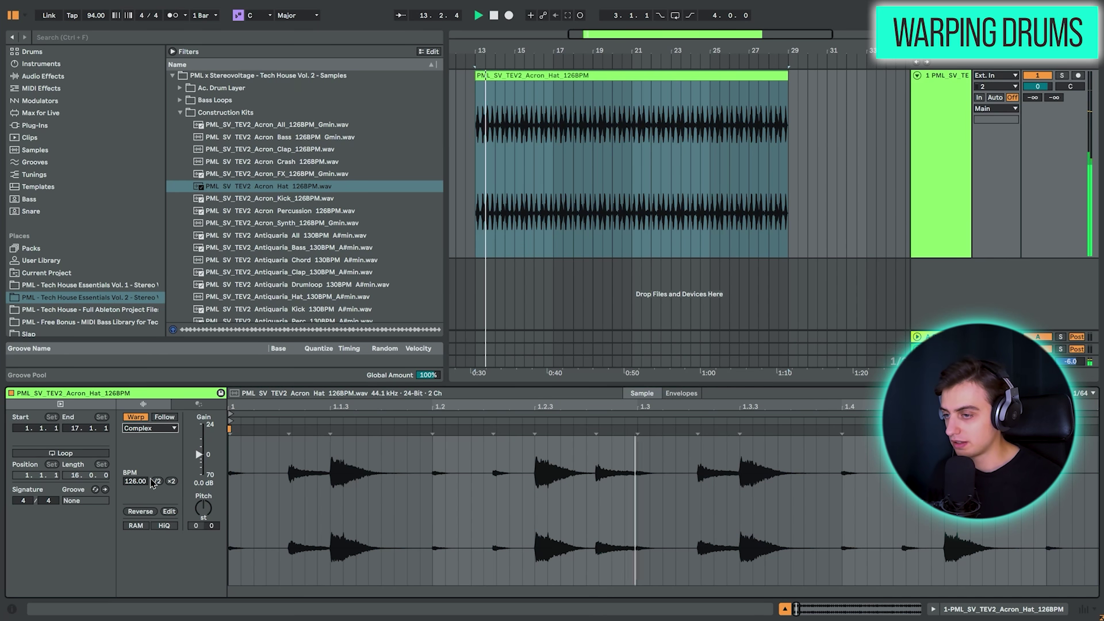
key("space")
key("ctrl+z")
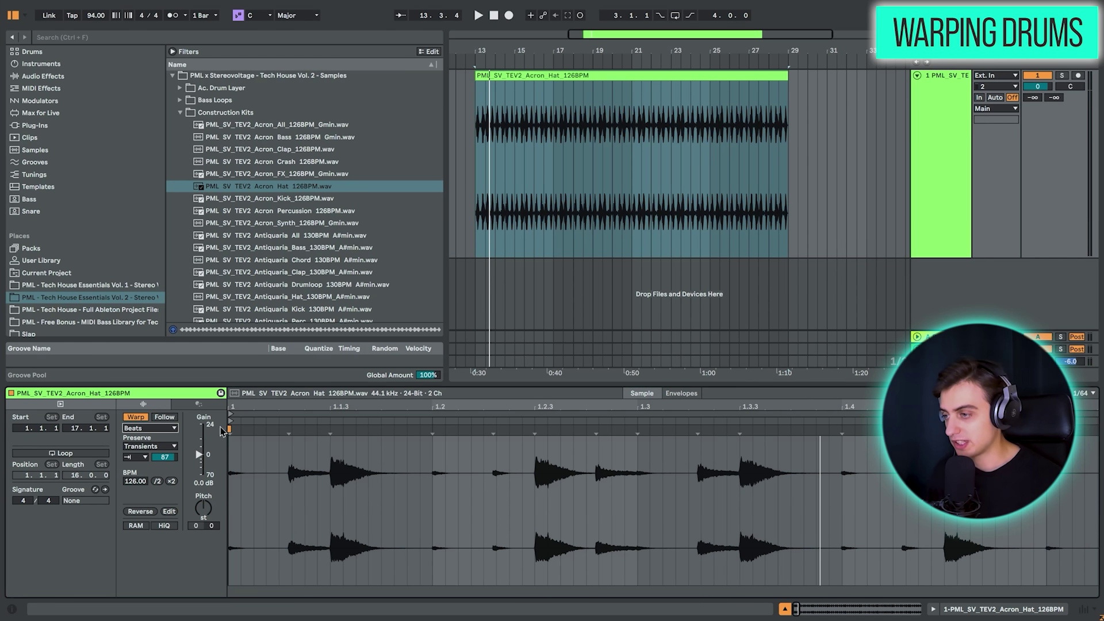
Step: Open the hat clip's warp mode choices
left_click(170, 430)
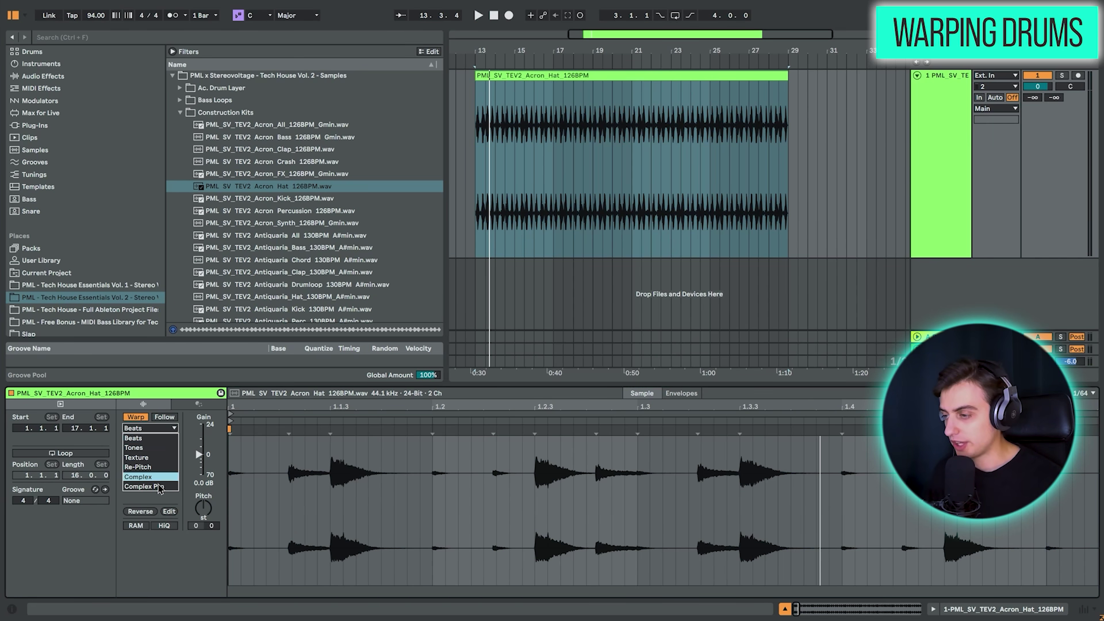